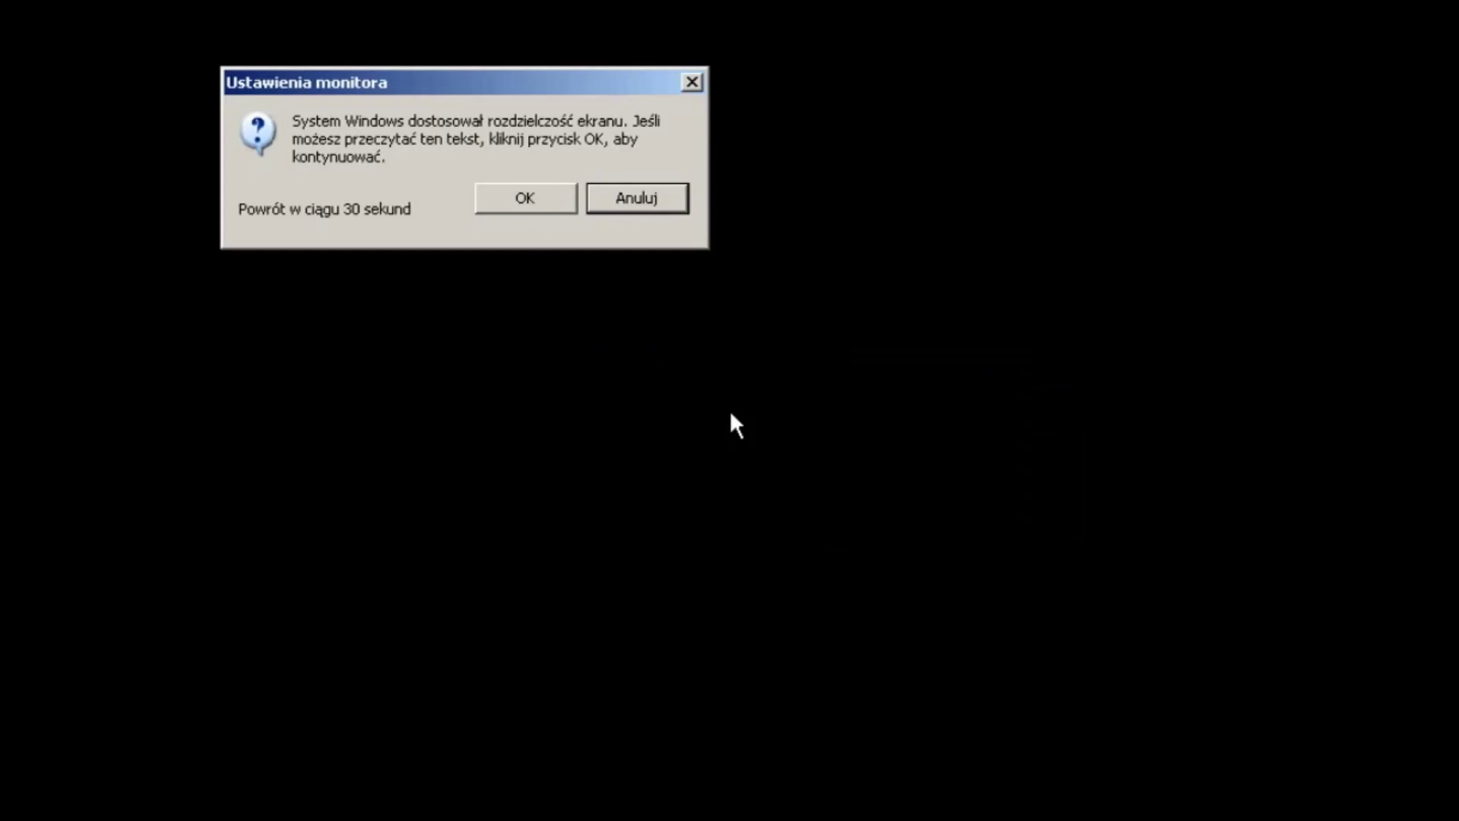
Accept the adjusted screen resolution and proceed past the Windows XP welcome page with the help assistant hidden.
left_click(514, 189)
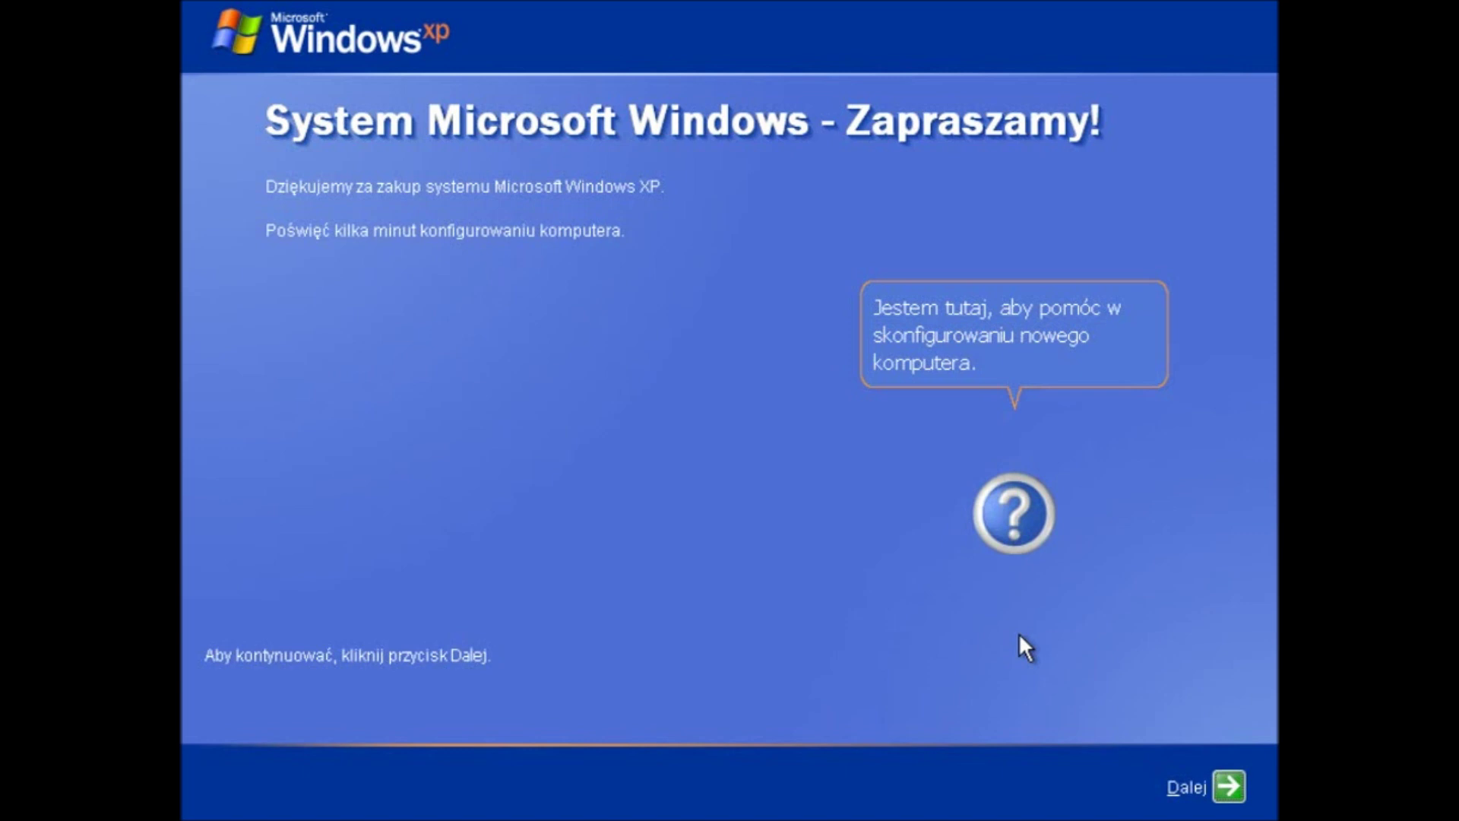
right_click(1011, 536)
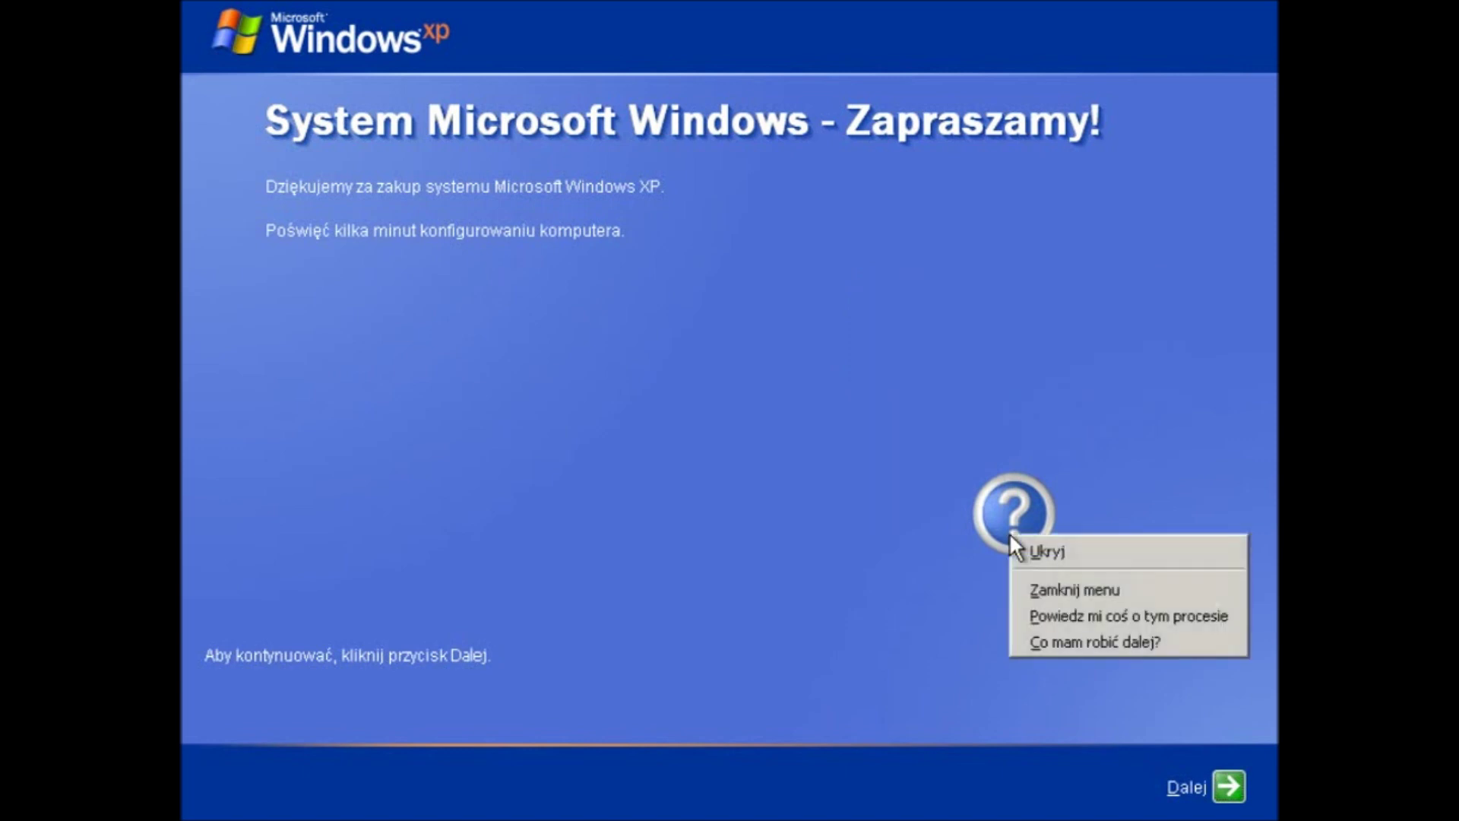
left_click(1033, 551)
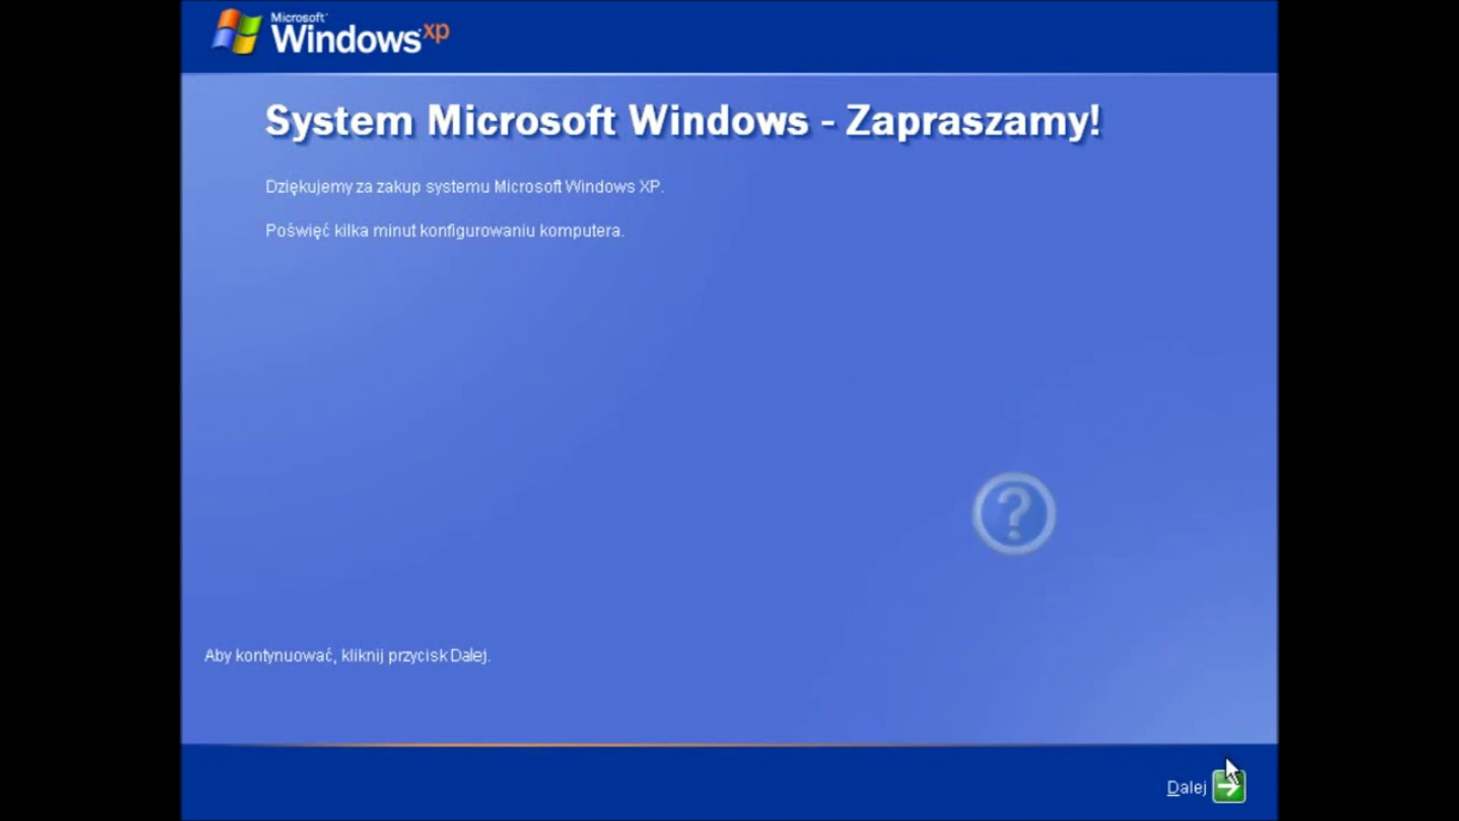
left_click(1229, 784)
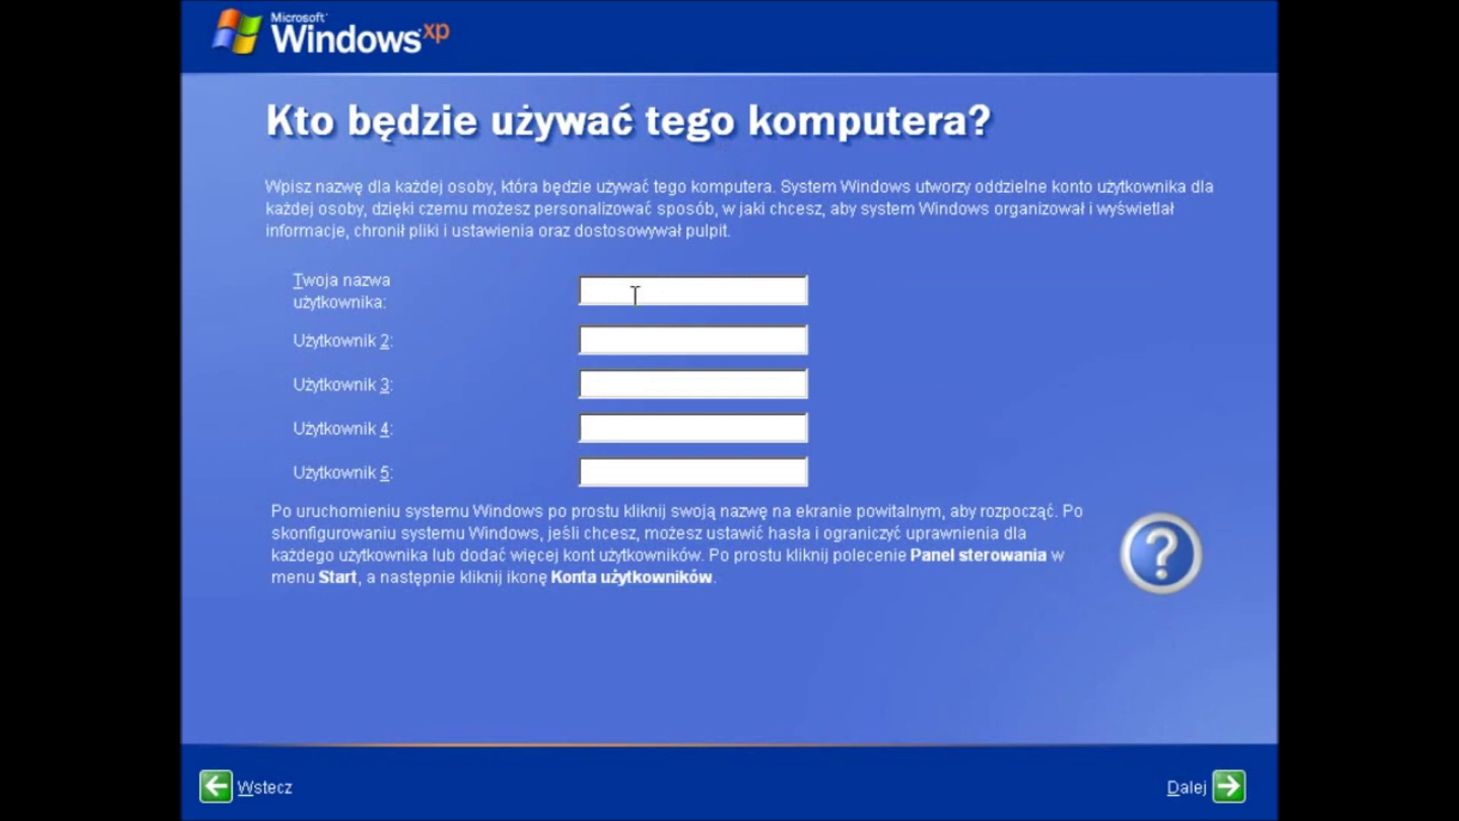
Enter the first user's name, hide the help assistant, and finish the Windows XP setup.
type("kamil")
left_click(825, 566)
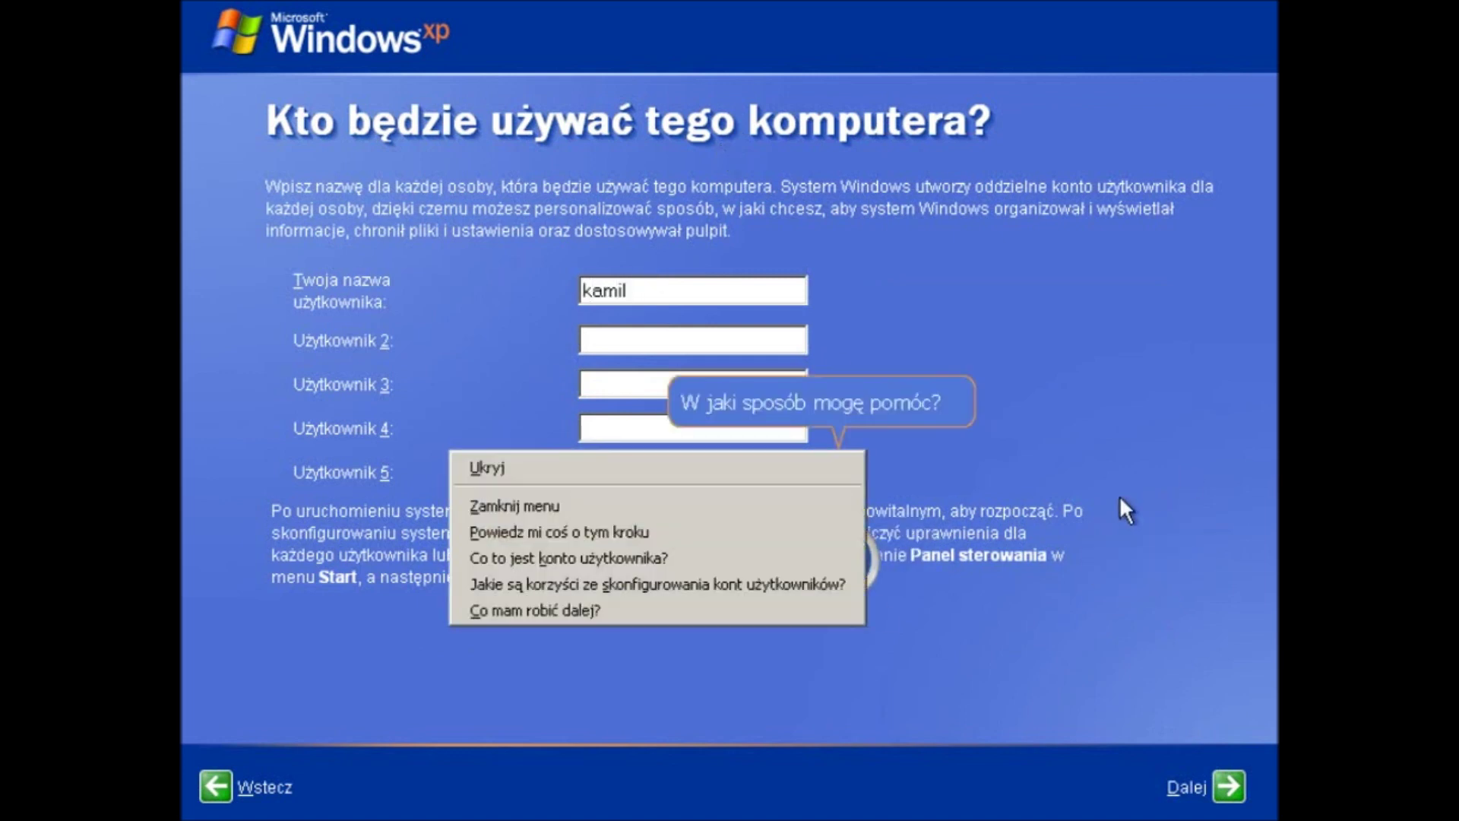
left_click(790, 468)
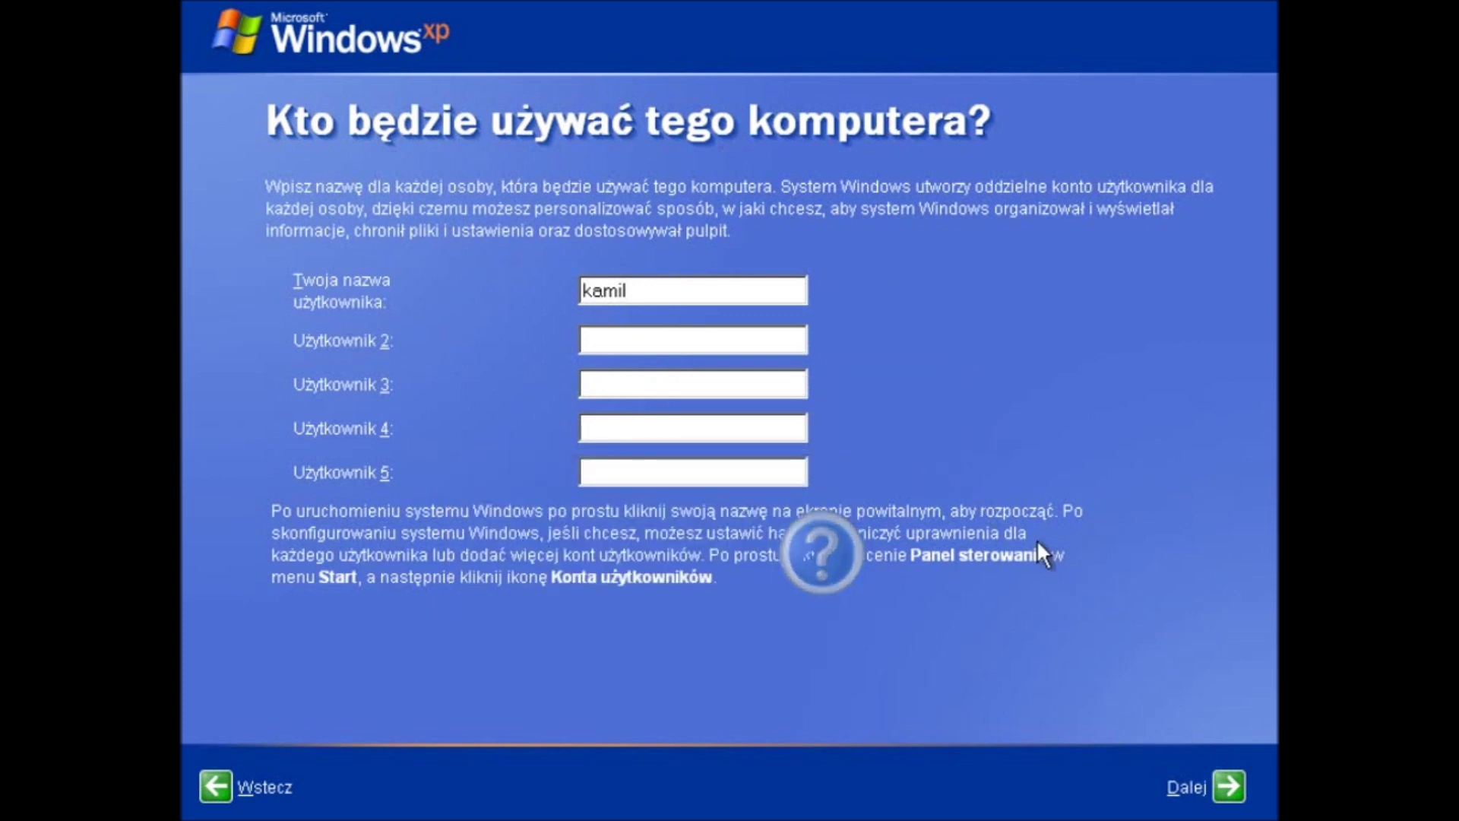
left_click(1228, 786)
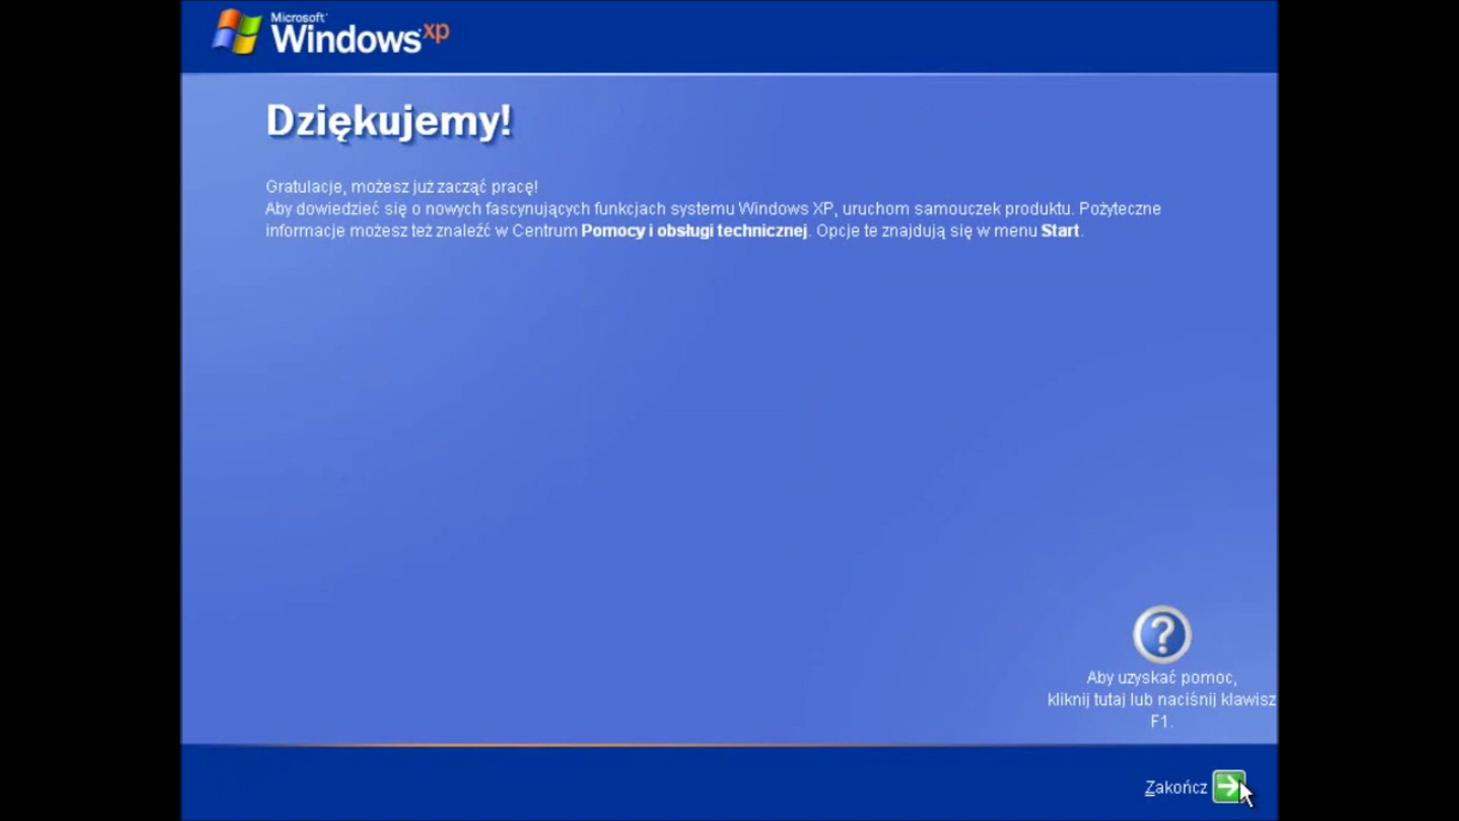
left_click(1229, 787)
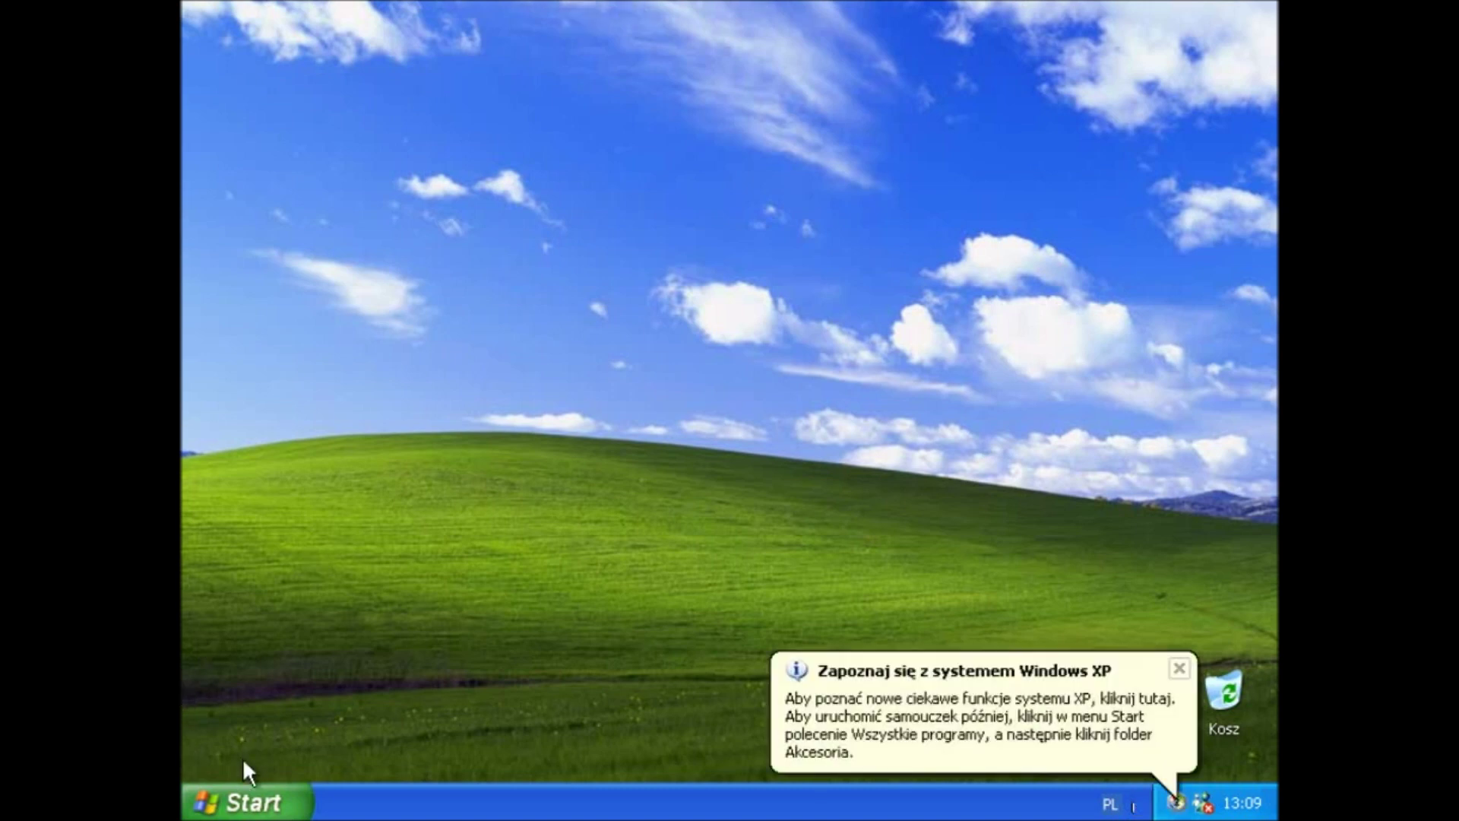
Open Mój komputer, dismiss the Windows XP tour notification, and rename the local disk C: to Windows.
left_click(242, 790)
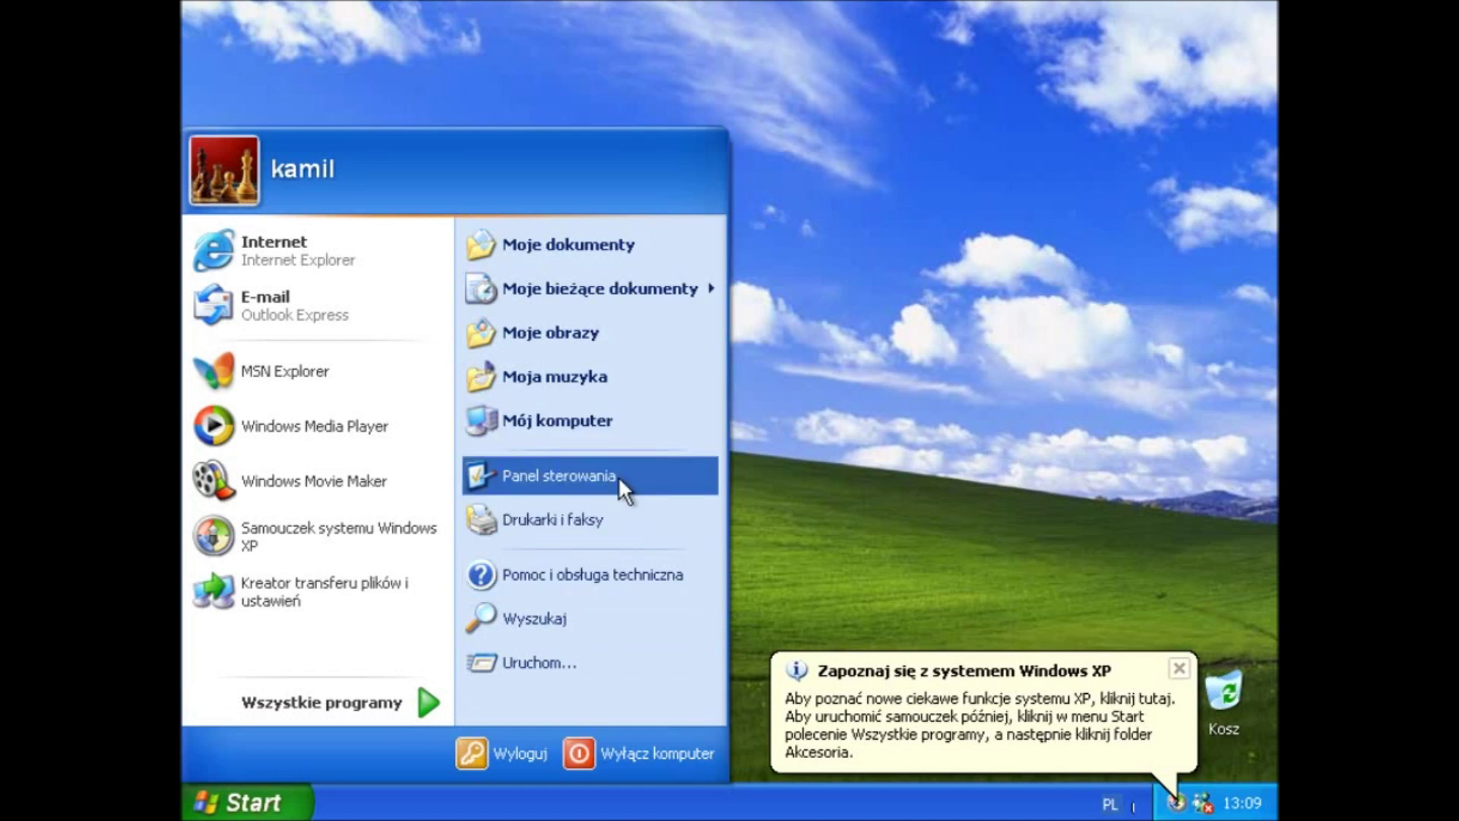
left_click(623, 427)
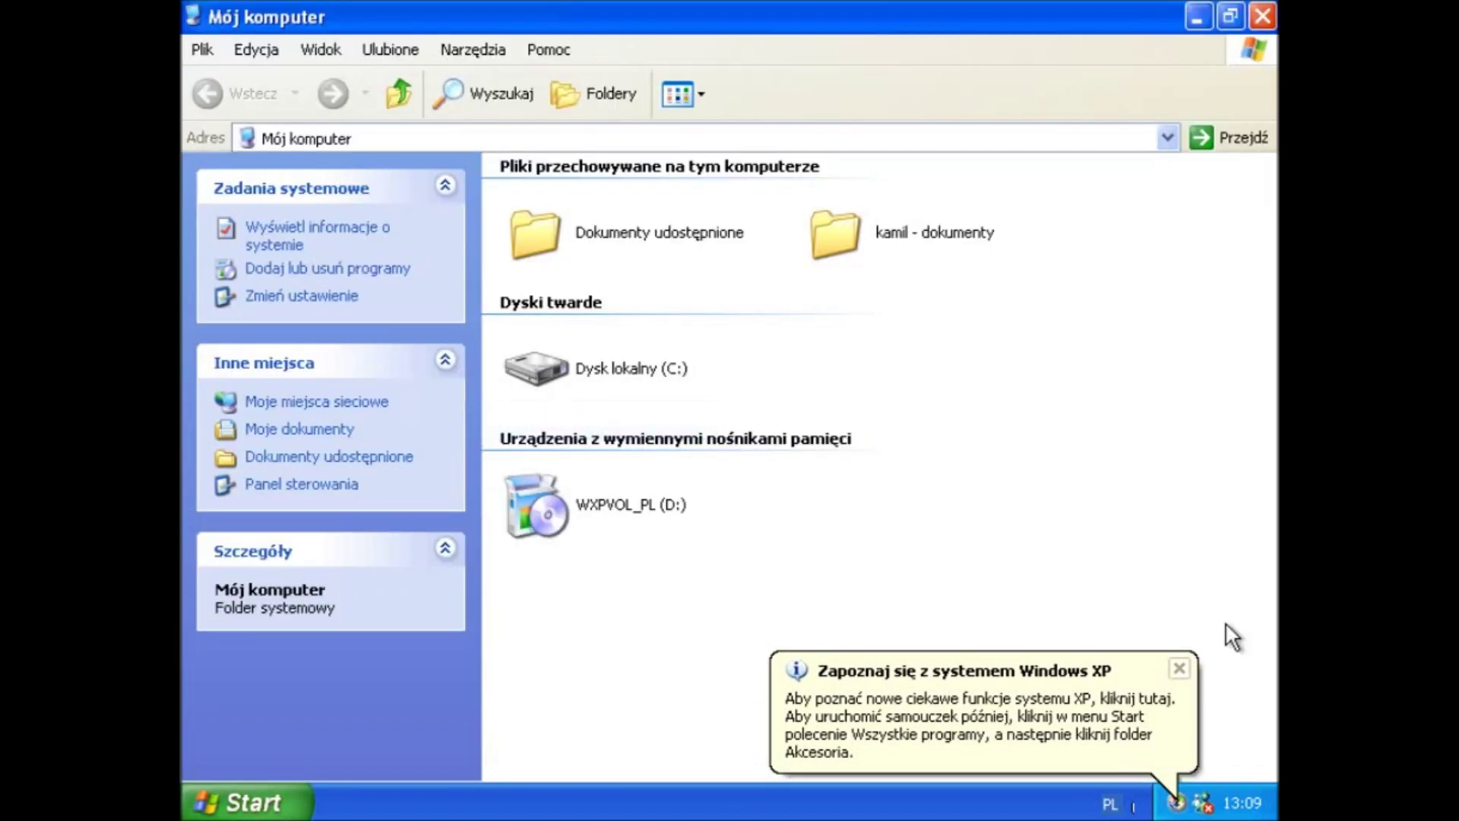
left_click(1178, 658)
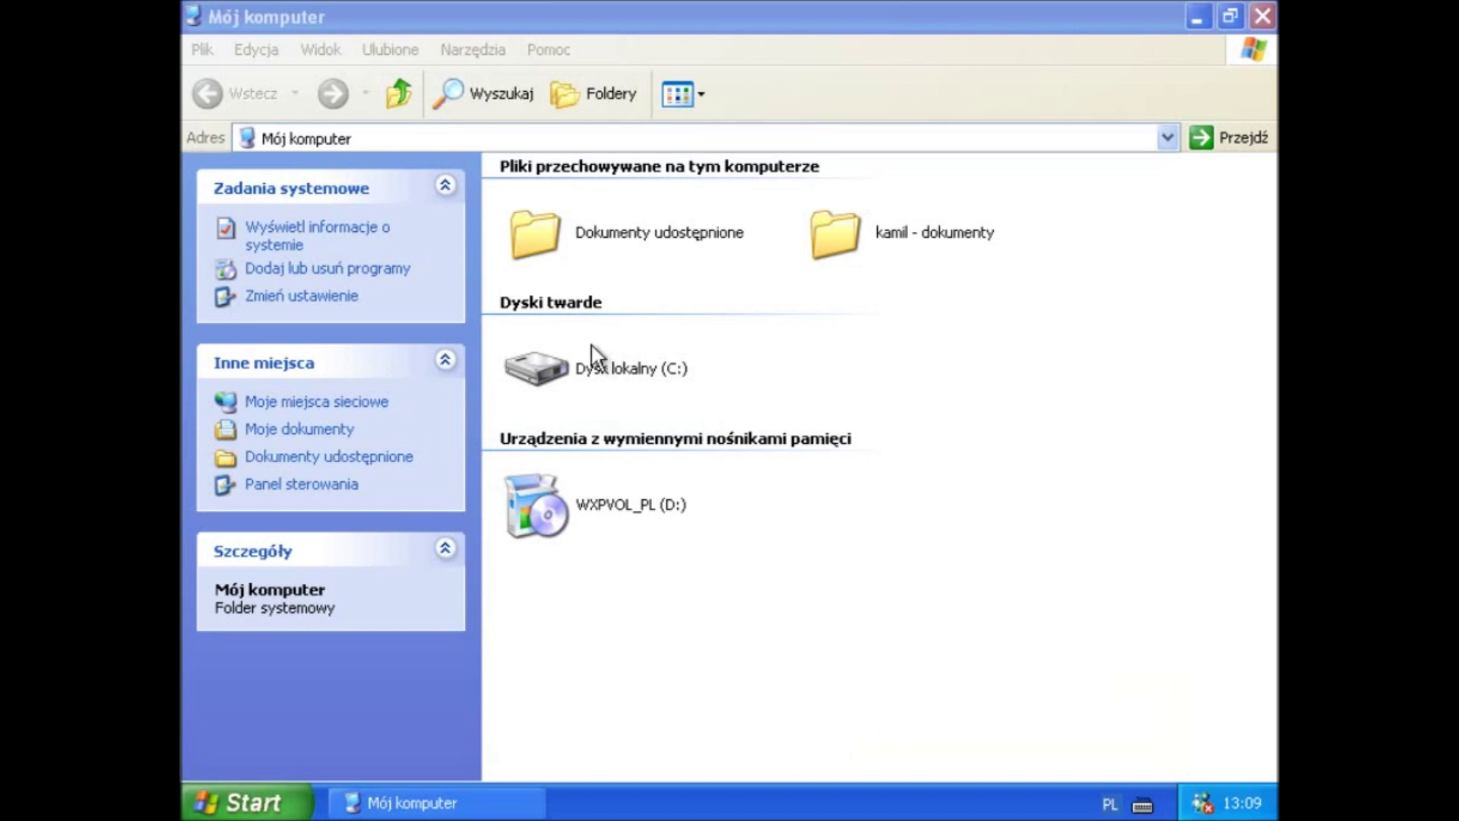
left_click(646, 368)
left_click(644, 368)
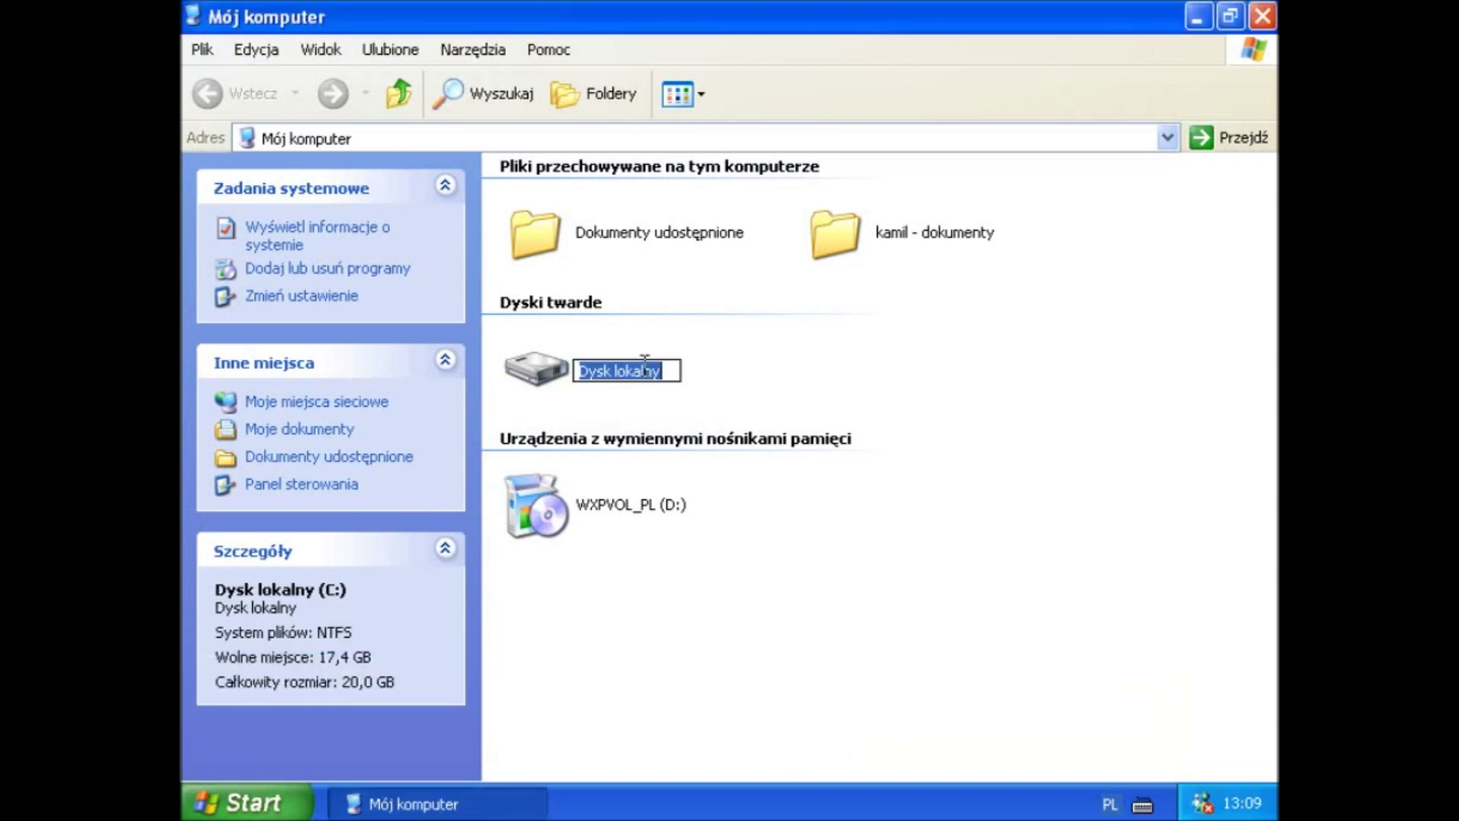
type("Windows")
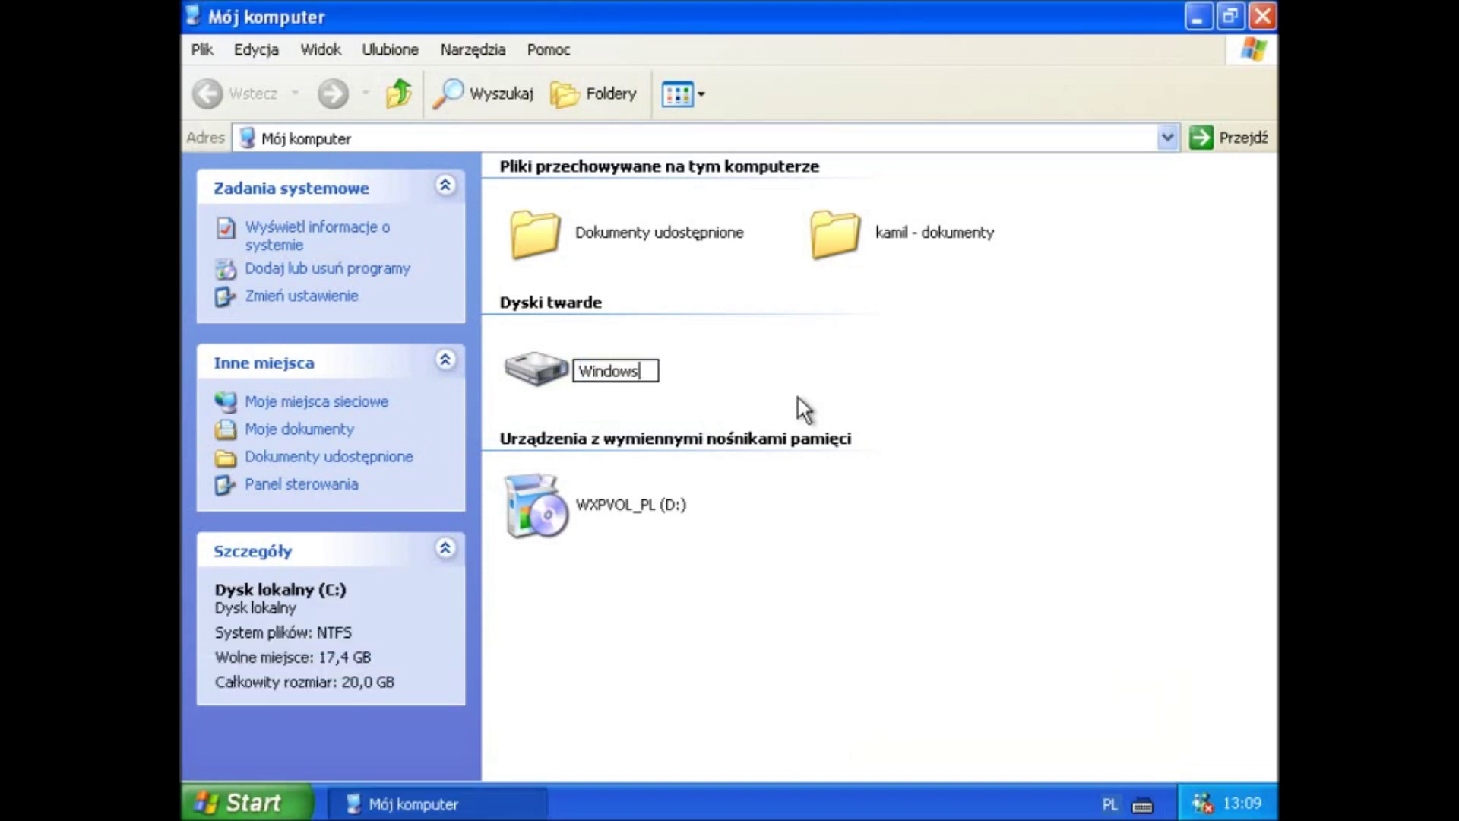
left_click(798, 398)
Review the capacity and free space in the C: drive's properties, then close the properties and Mój komputer.
left_click(642, 381)
right_click(642, 382)
left_click(749, 642)
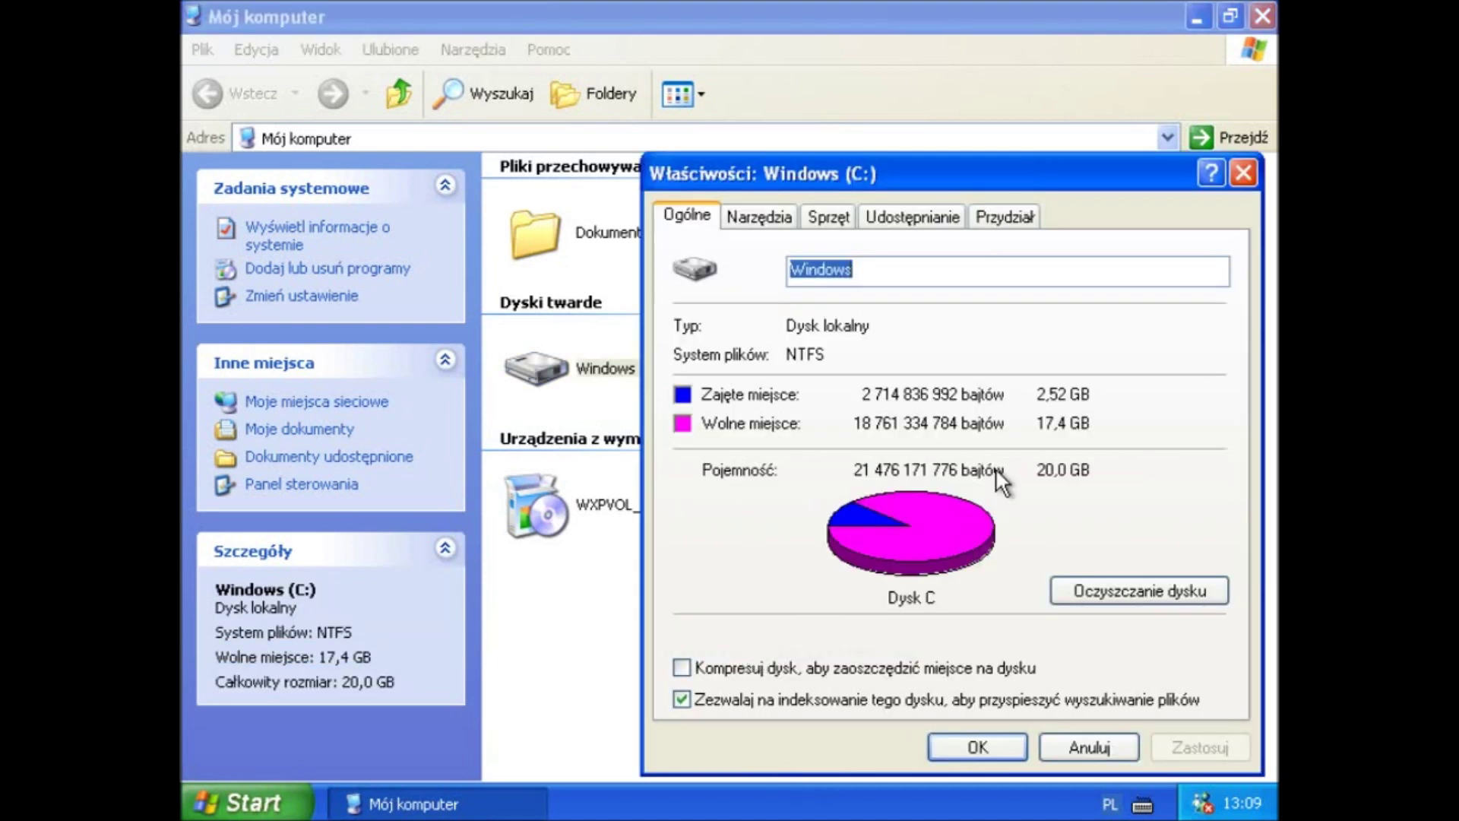
left_click_drag(1010, 157, 875, 138)
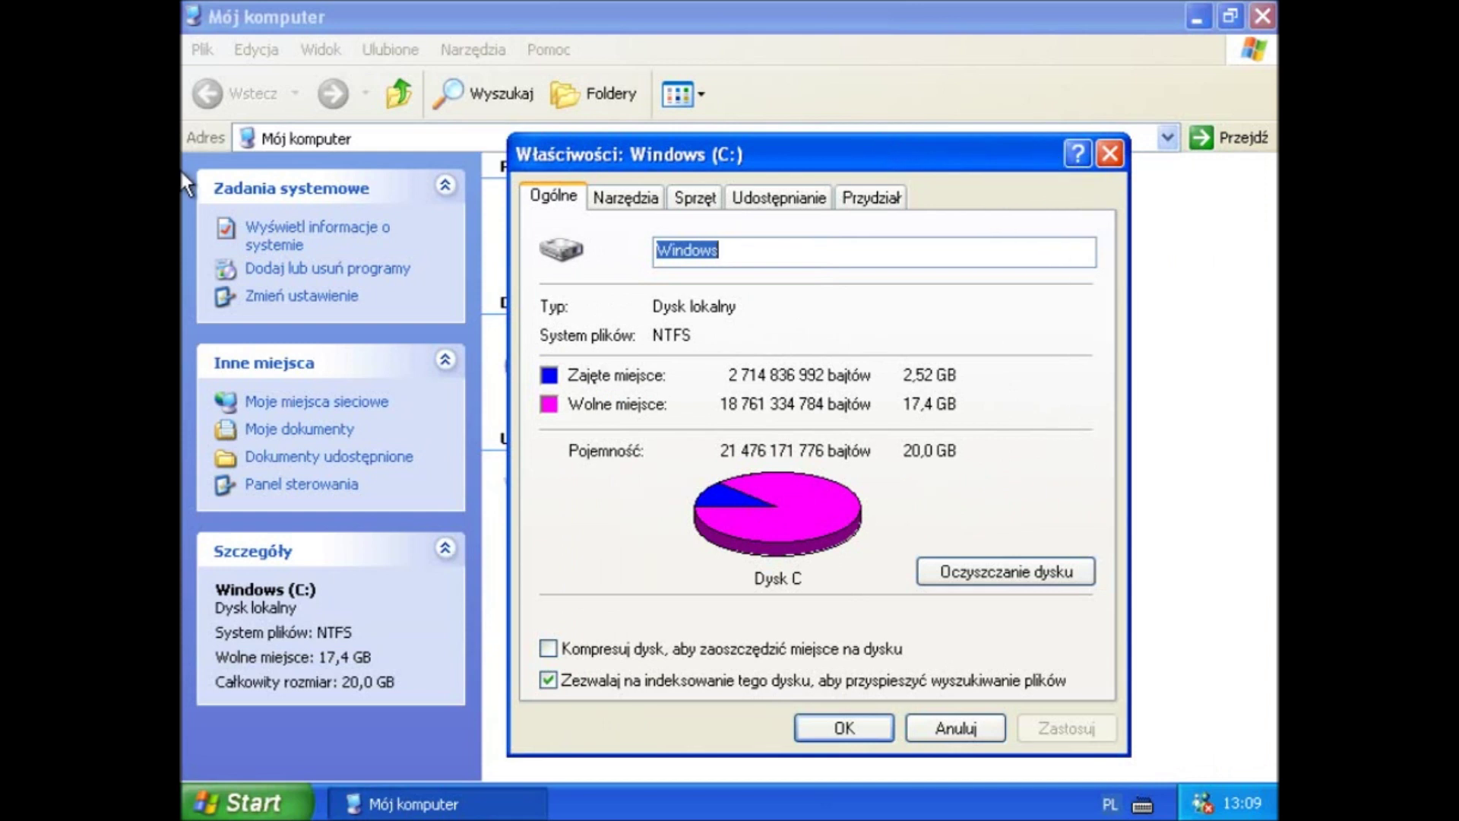
left_click(1109, 155)
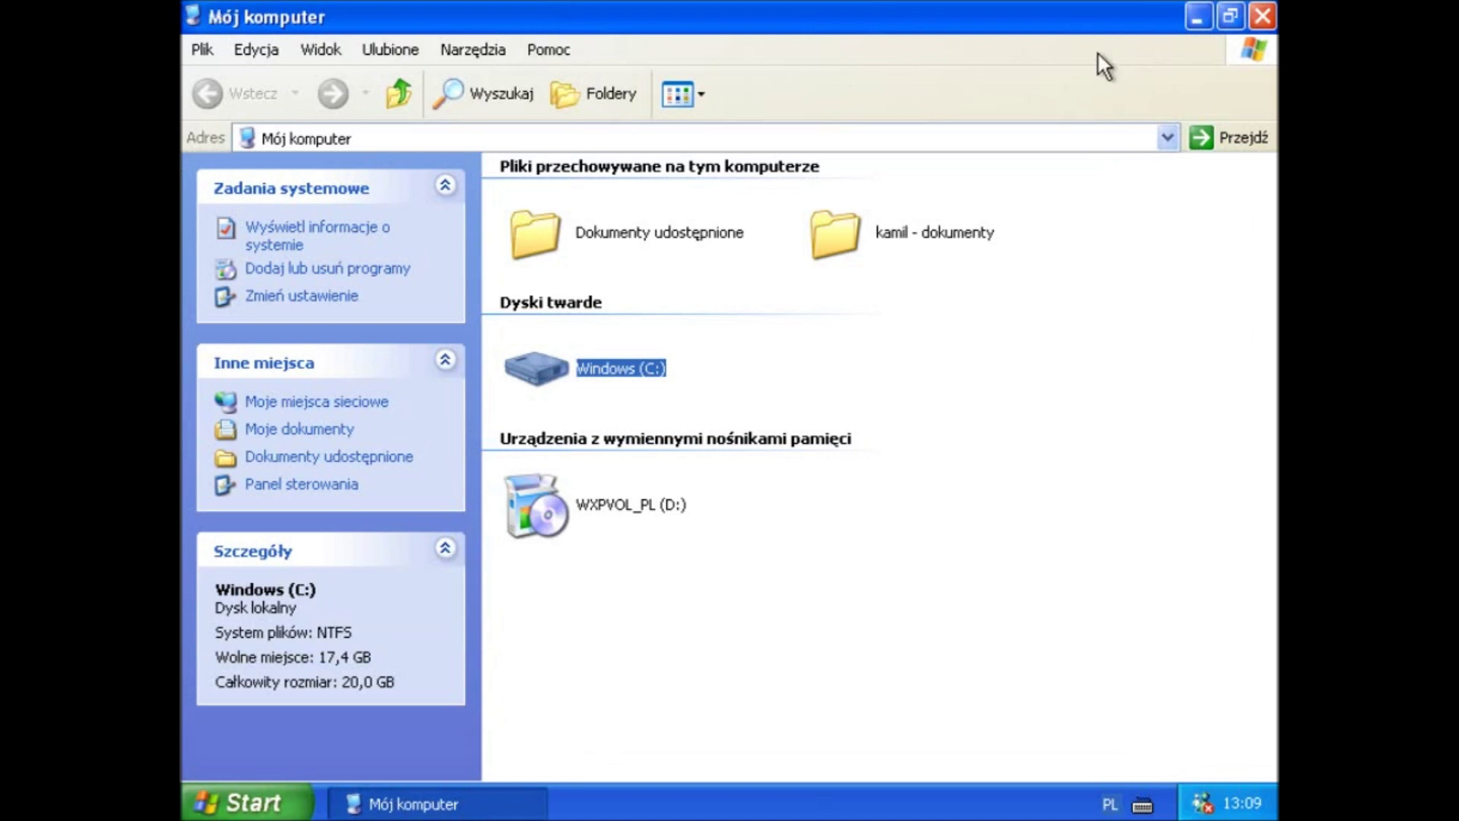
left_click(1260, 16)
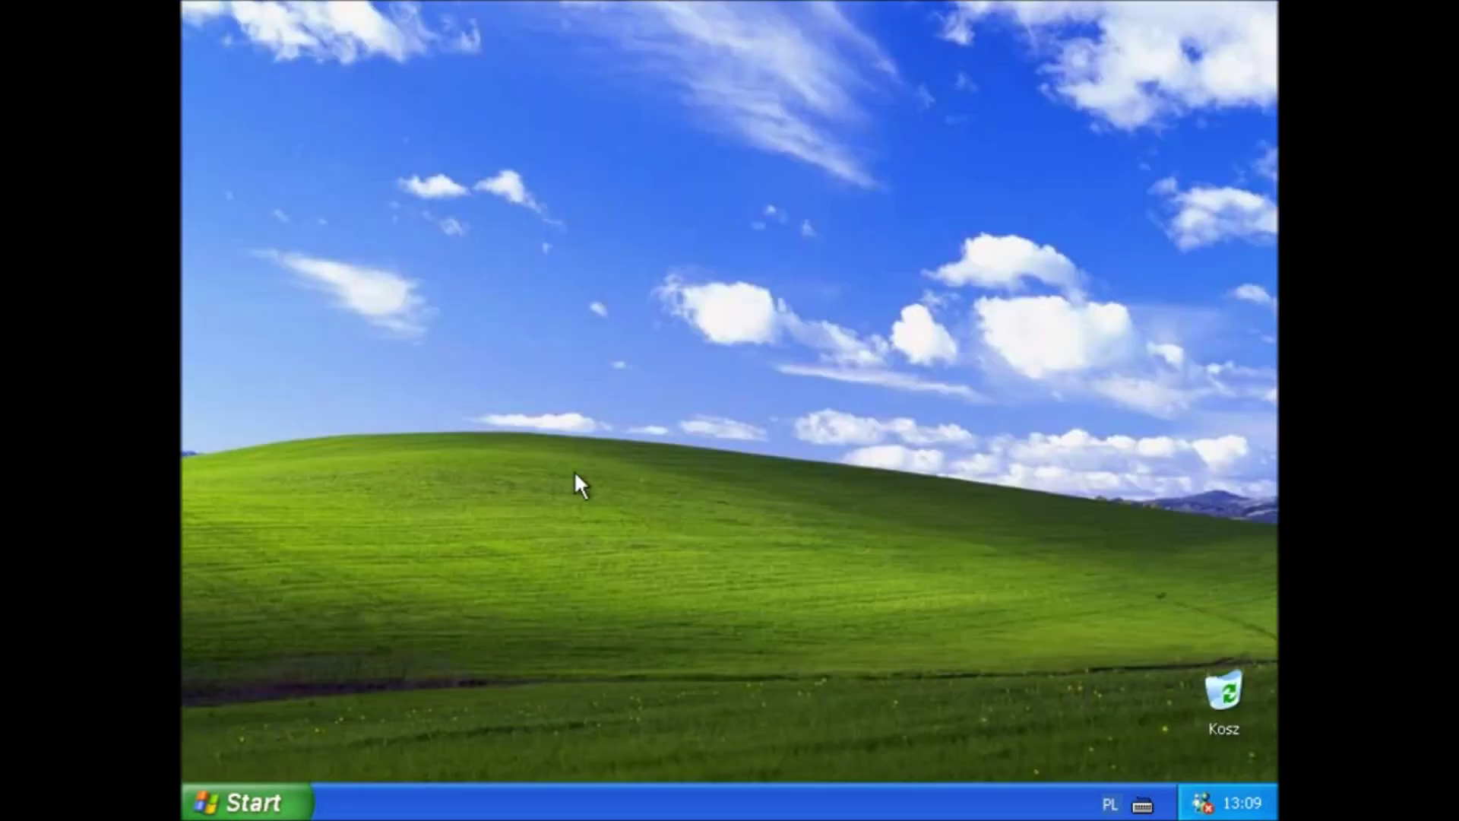
Switch Panel sterowania to the classic view and open Zarządzanie dyskami in Zarządzanie komputerem.
left_click(234, 794)
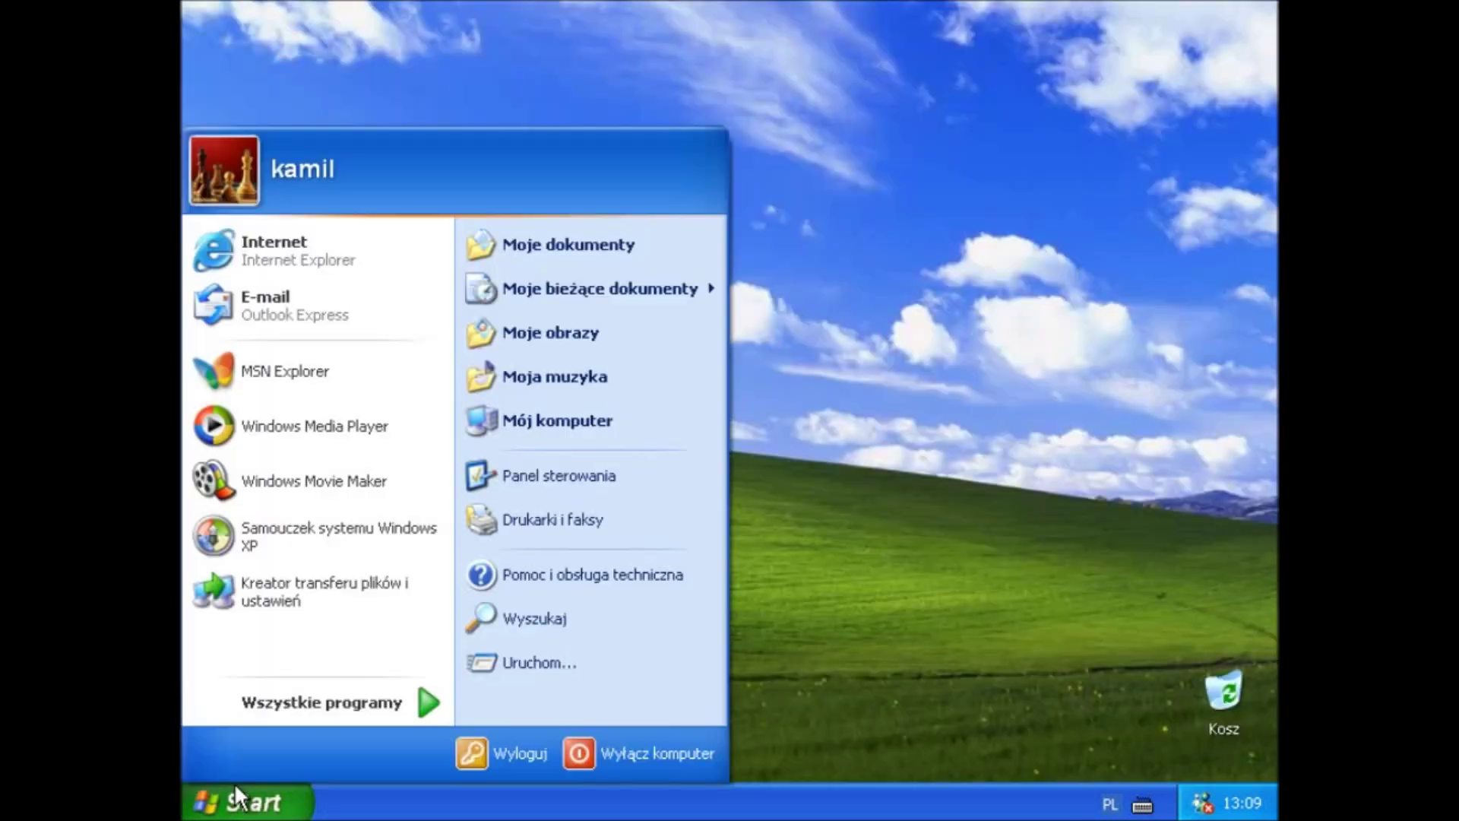
left_click(629, 485)
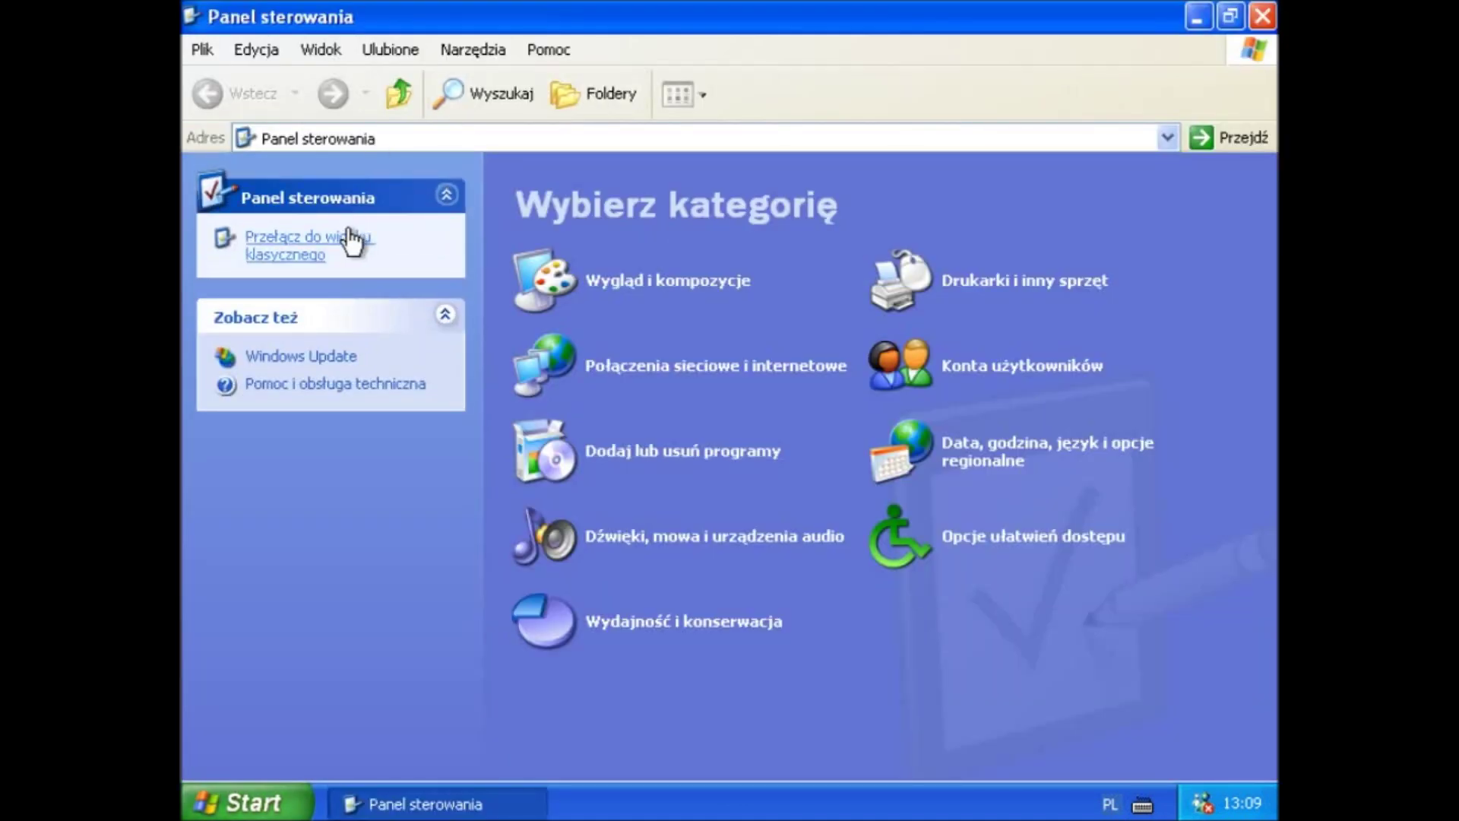
left_click(374, 245)
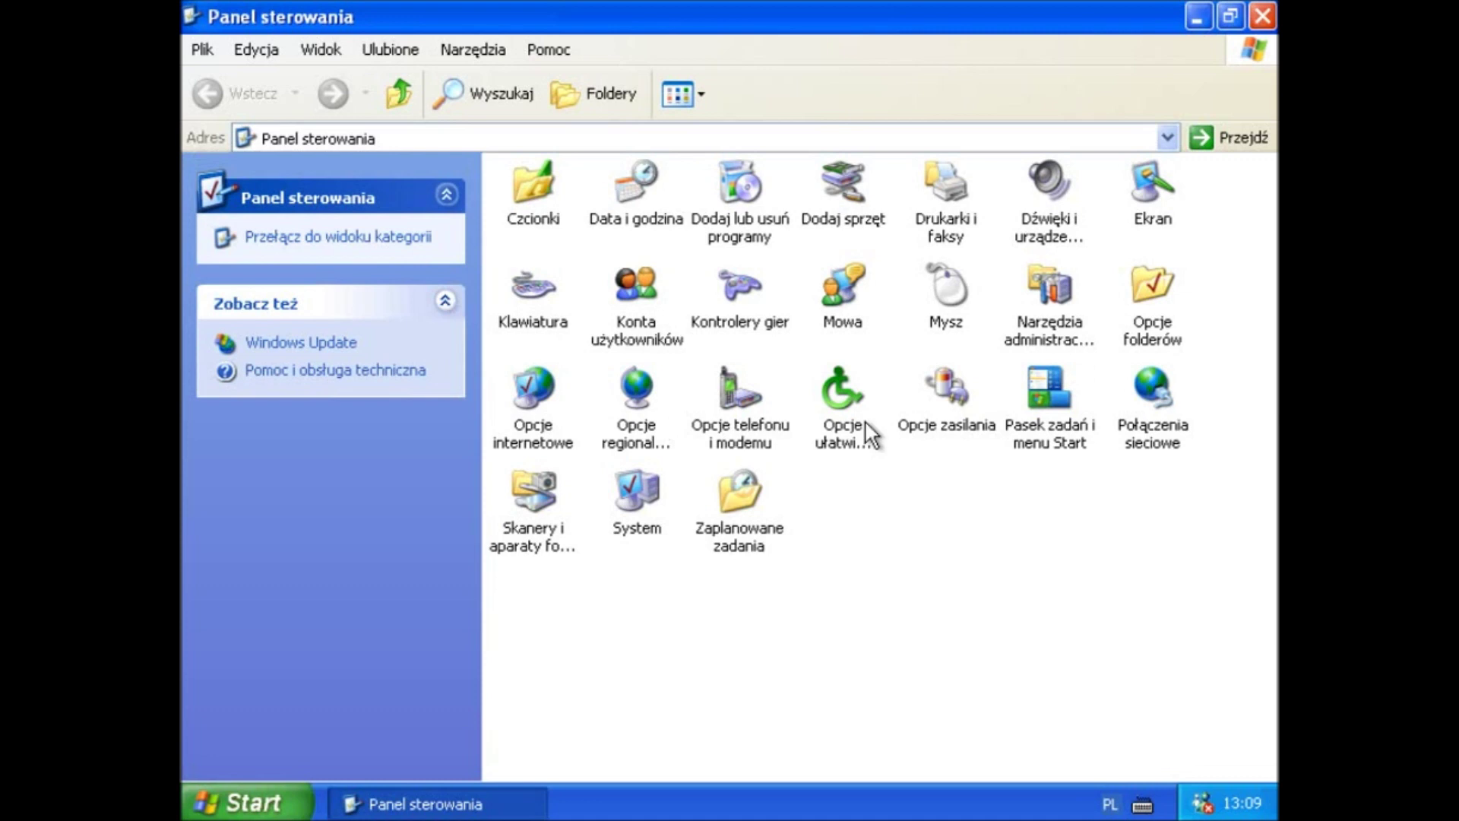
double_click(1070, 297)
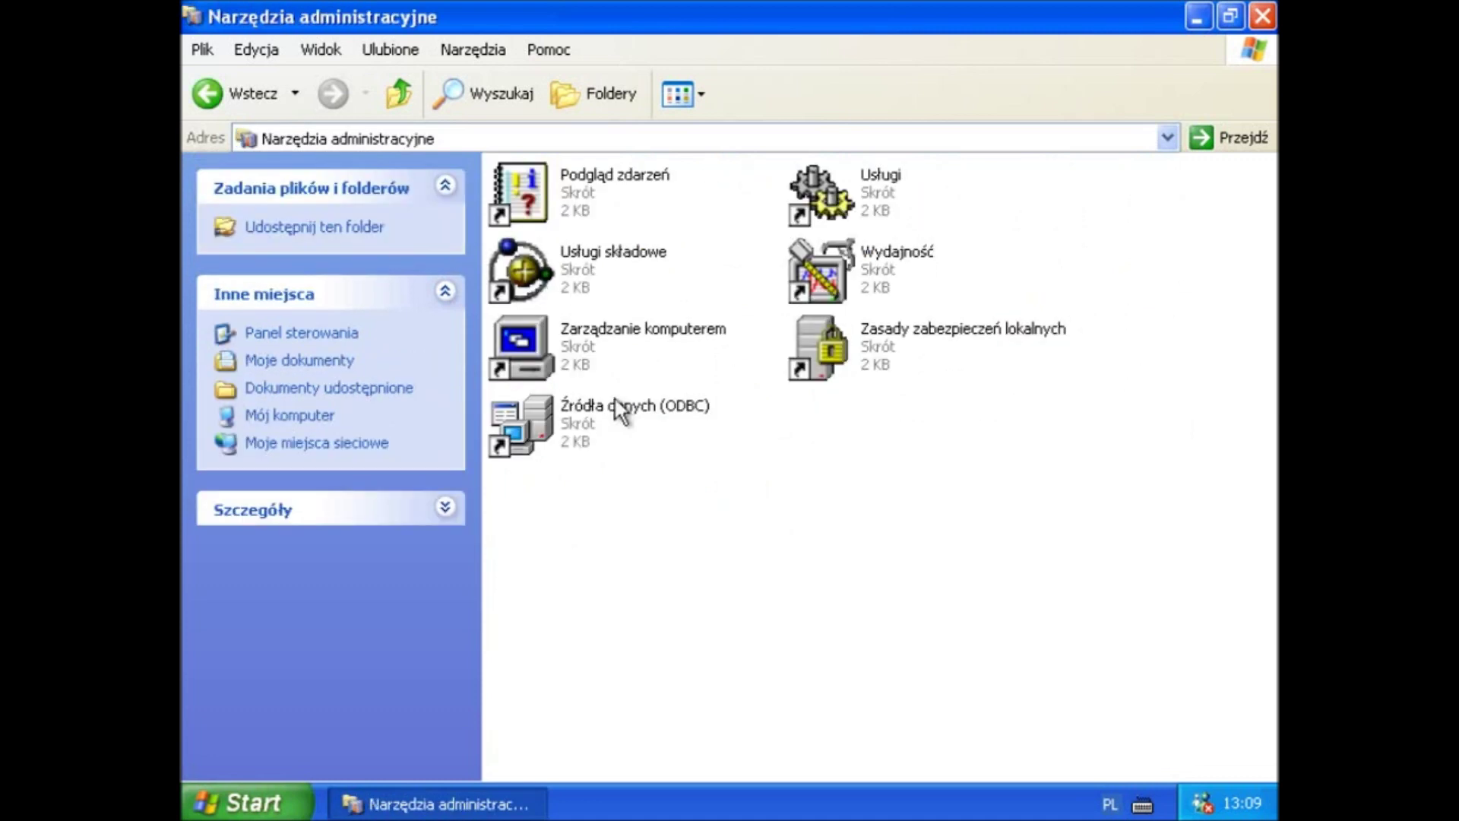
double_click(608, 371)
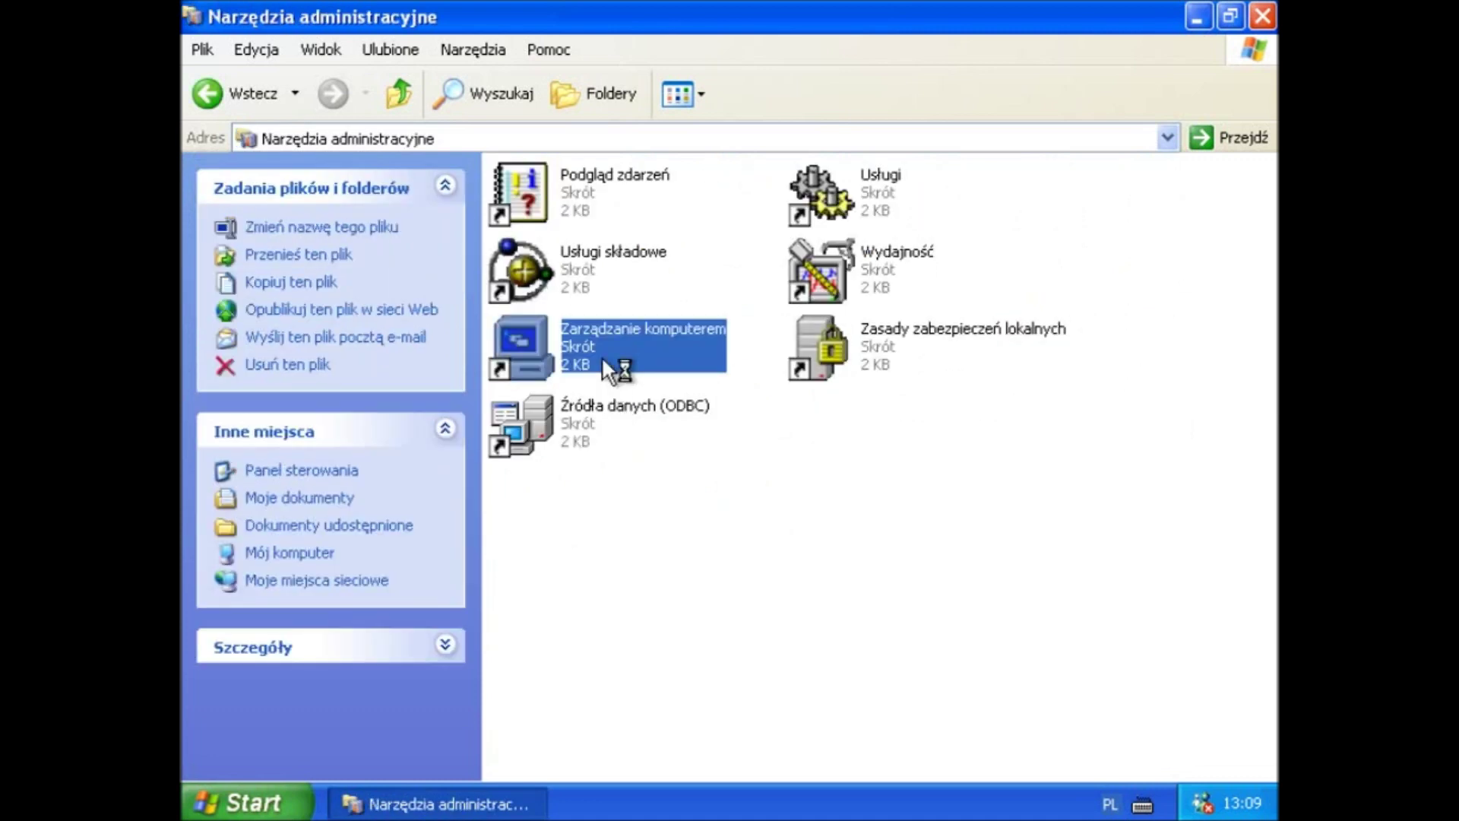
left_click(471, 451)
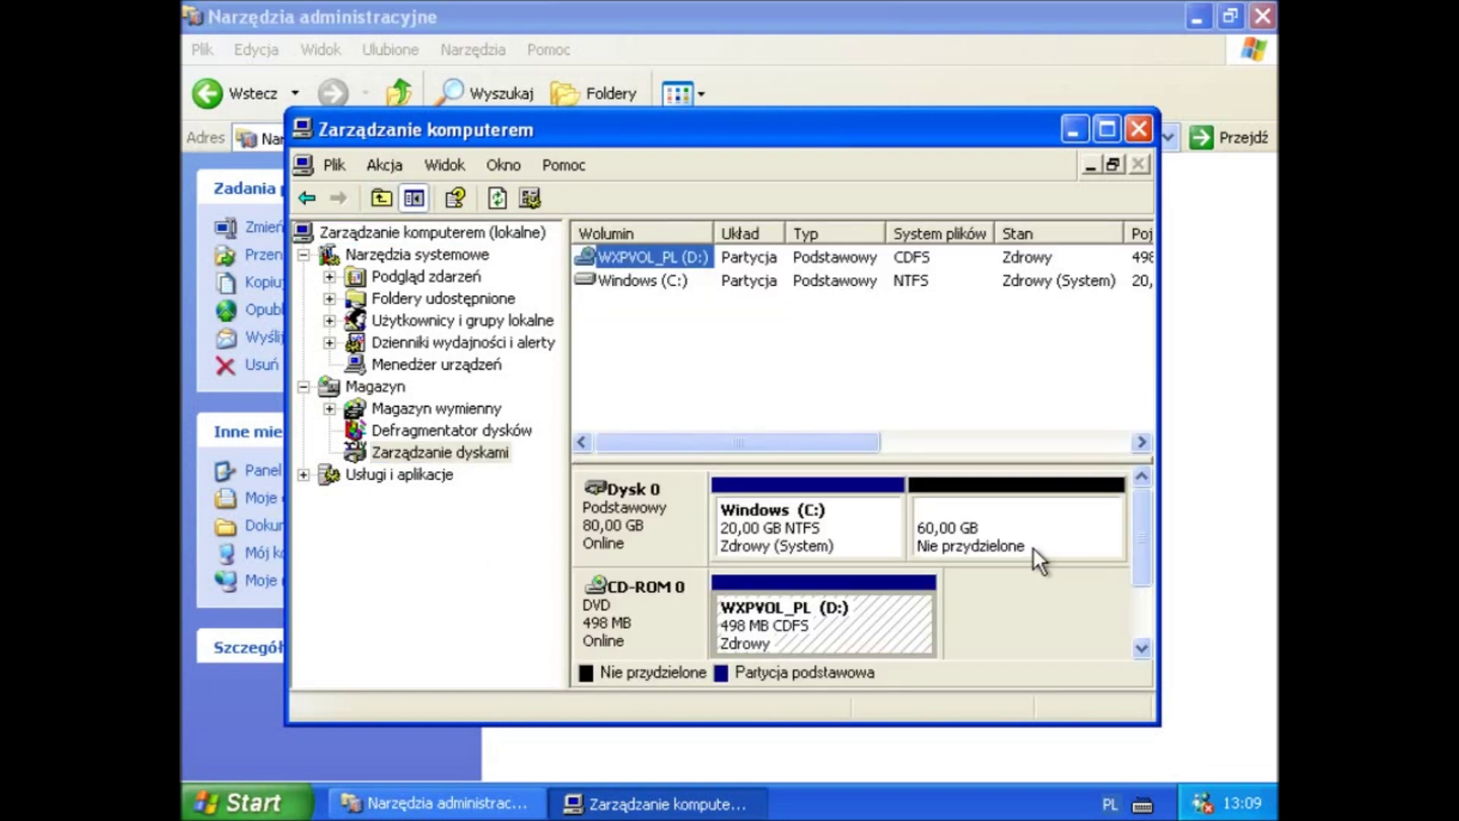
Examine the Windows (C:) partition and the unallocated space on Dysk 0, then close the administrative windows.
left_click(845, 539)
left_click(983, 523)
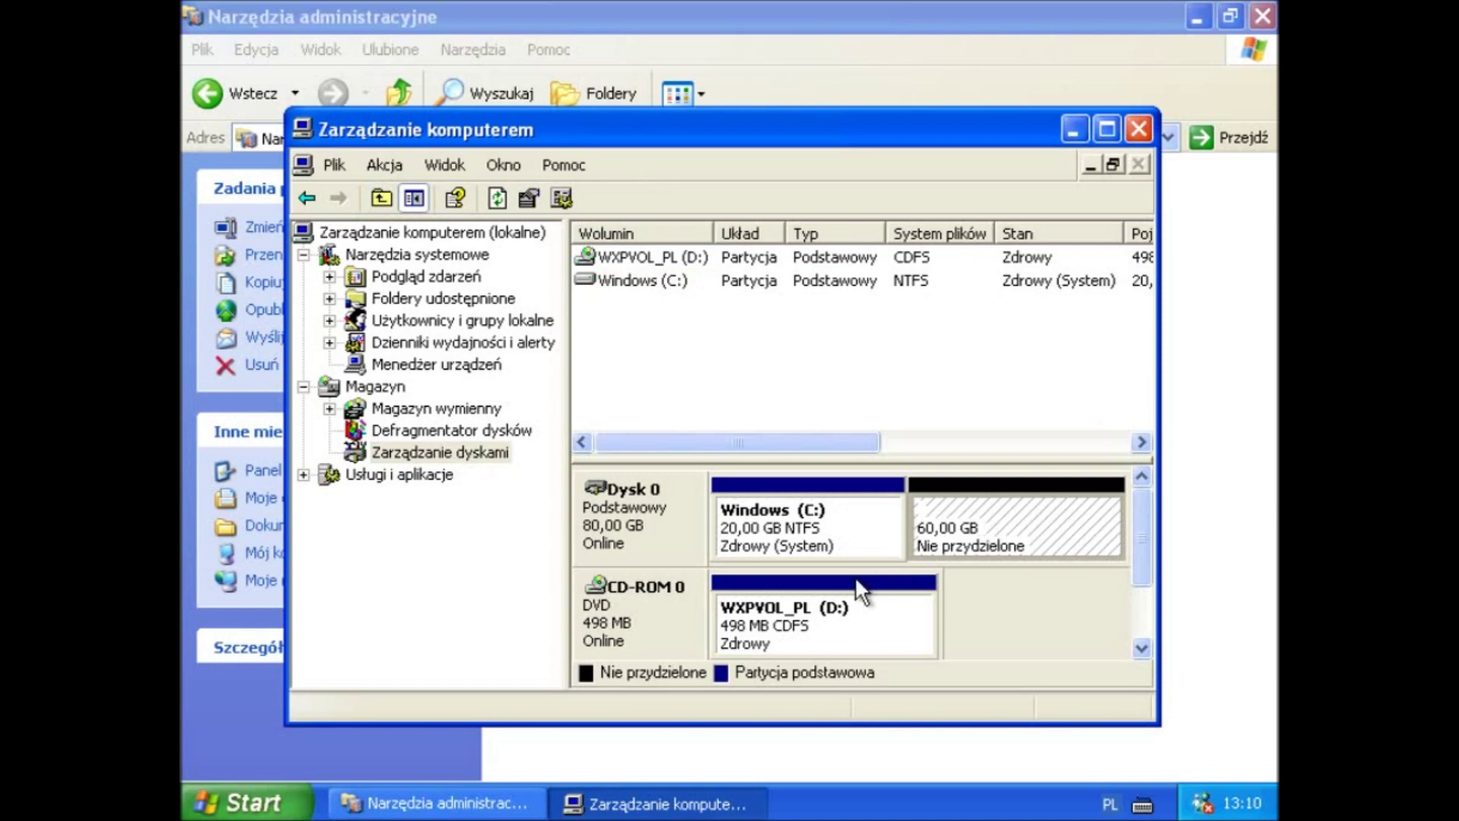
left_click(1139, 129)
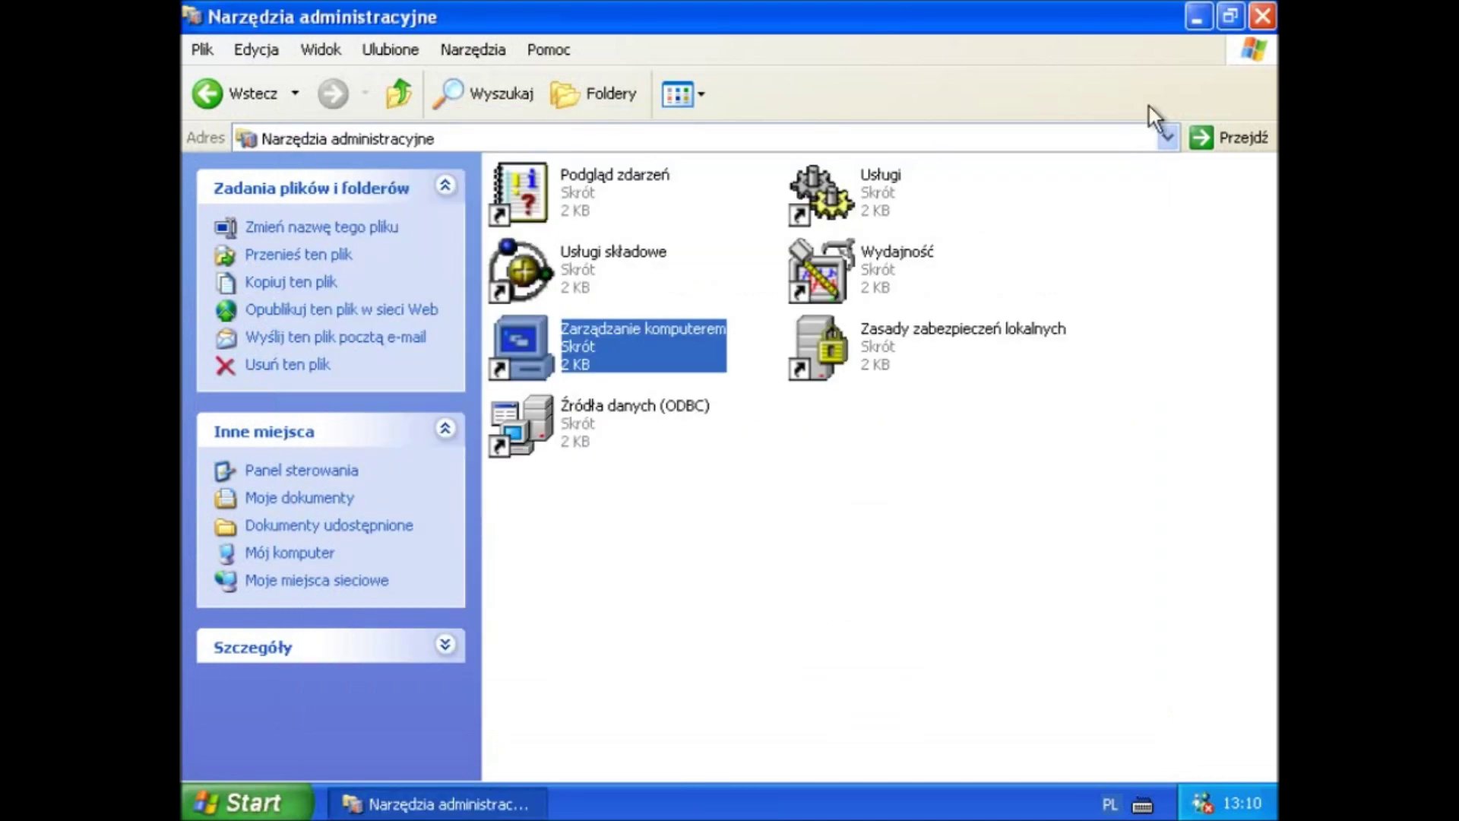
left_click(1255, 17)
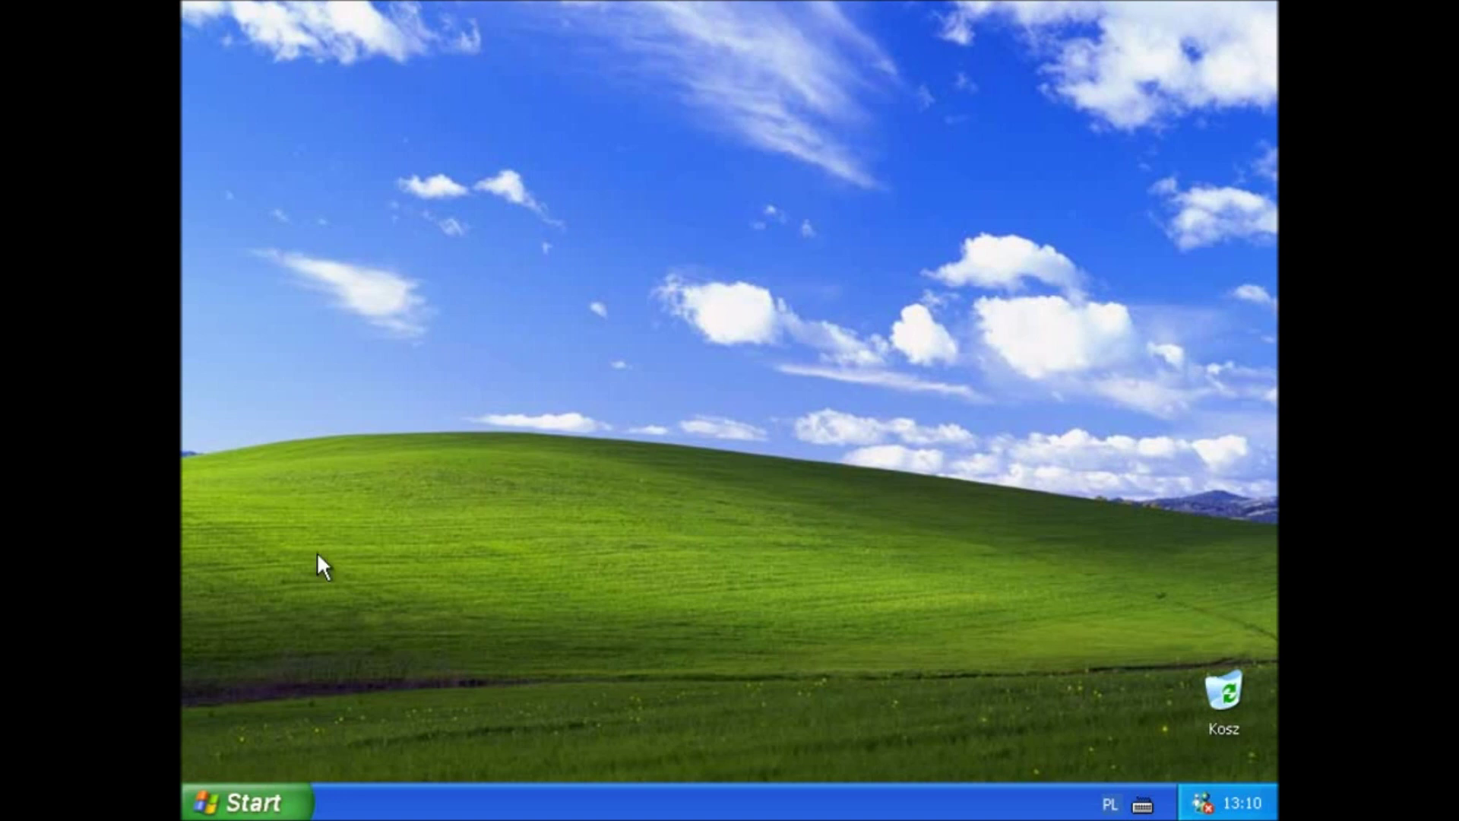
Shut down the Windows XP computer.
left_click(254, 800)
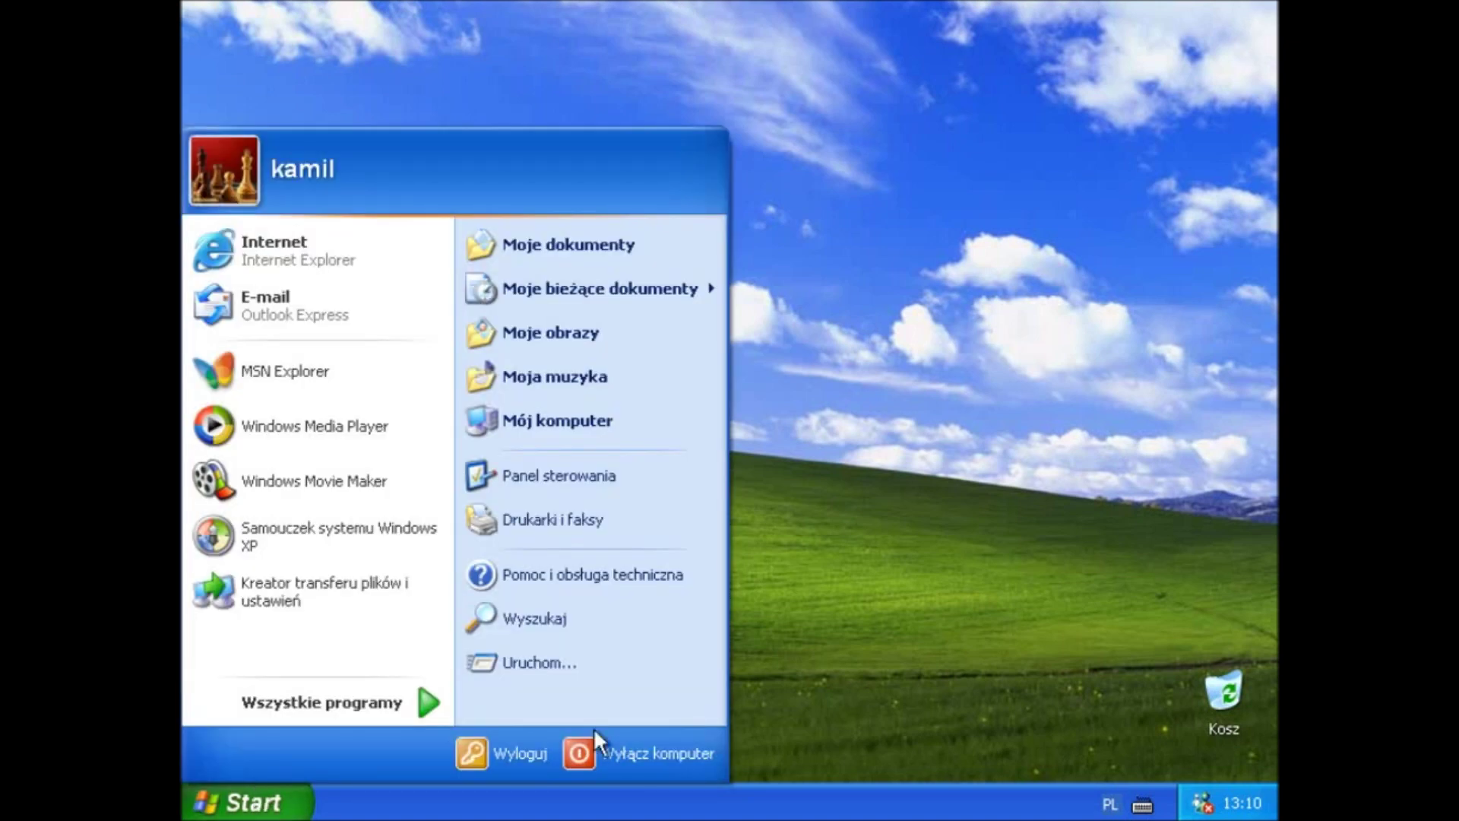
left_click(643, 749)
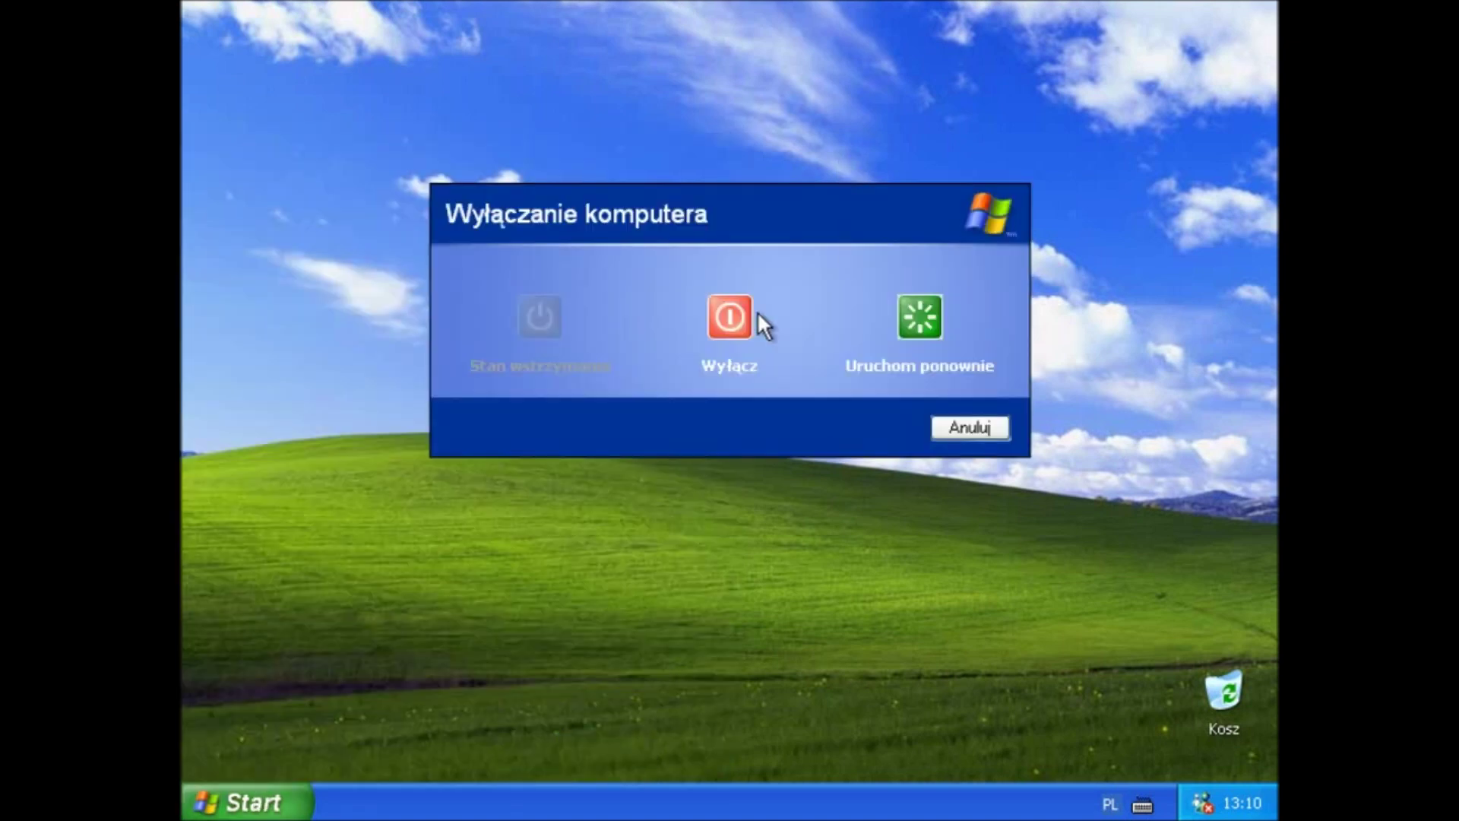
left_click(743, 318)
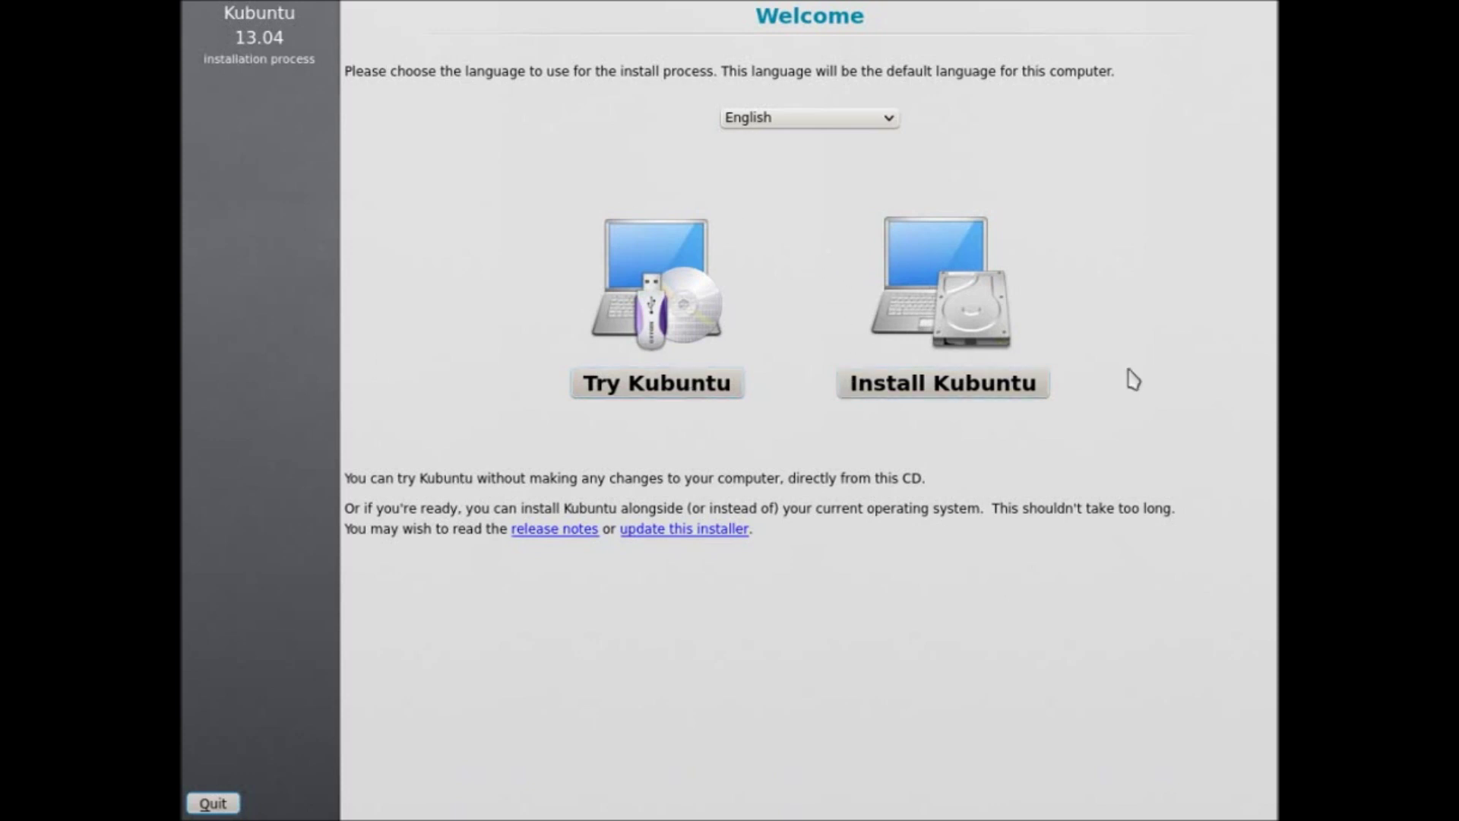
Set the Kubuntu 13.04 installer language to Polski.
left_click(891, 124)
left_click_drag(892, 156, 891, 199)
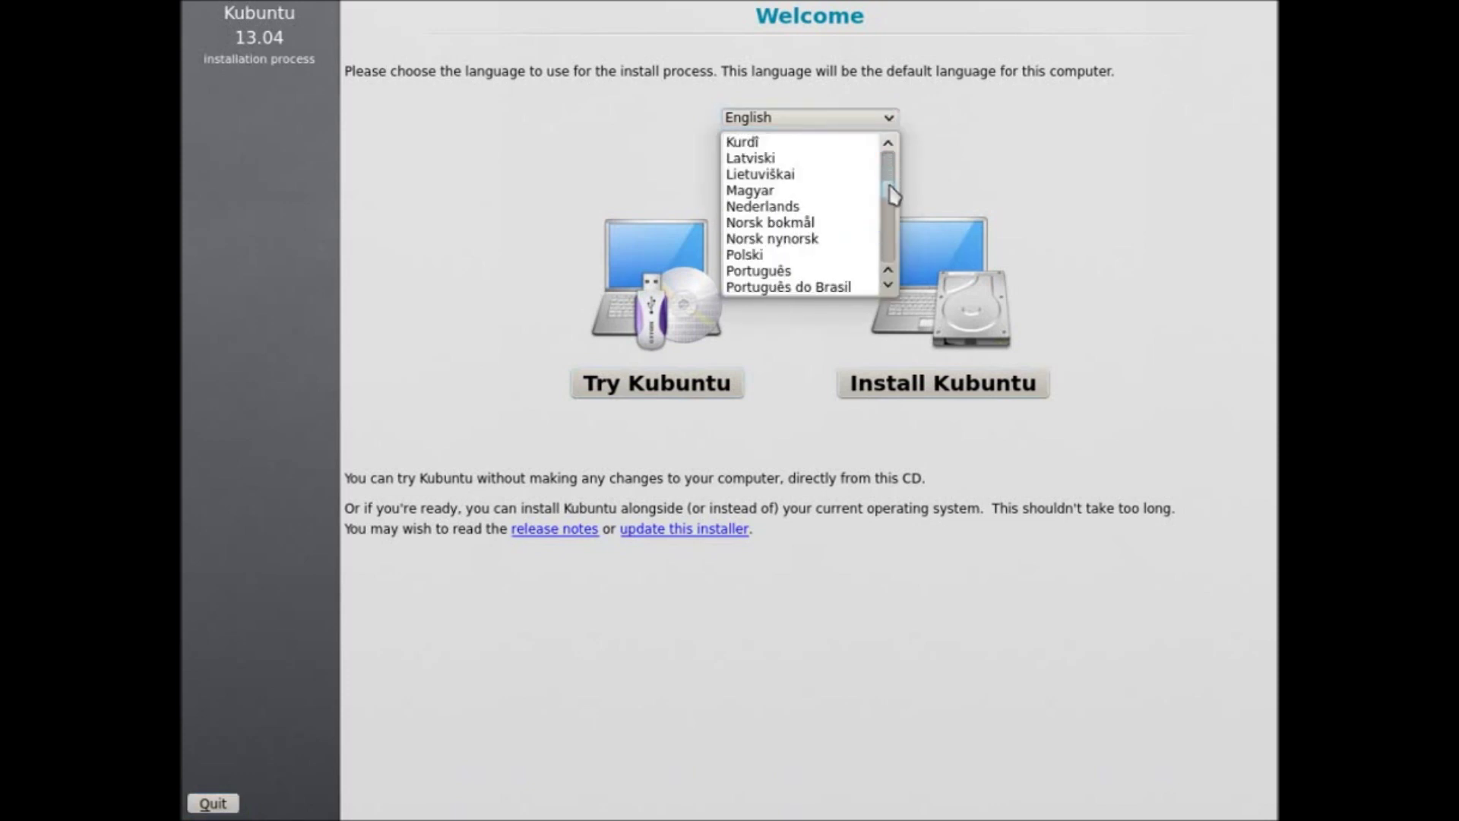
left_click(778, 258)
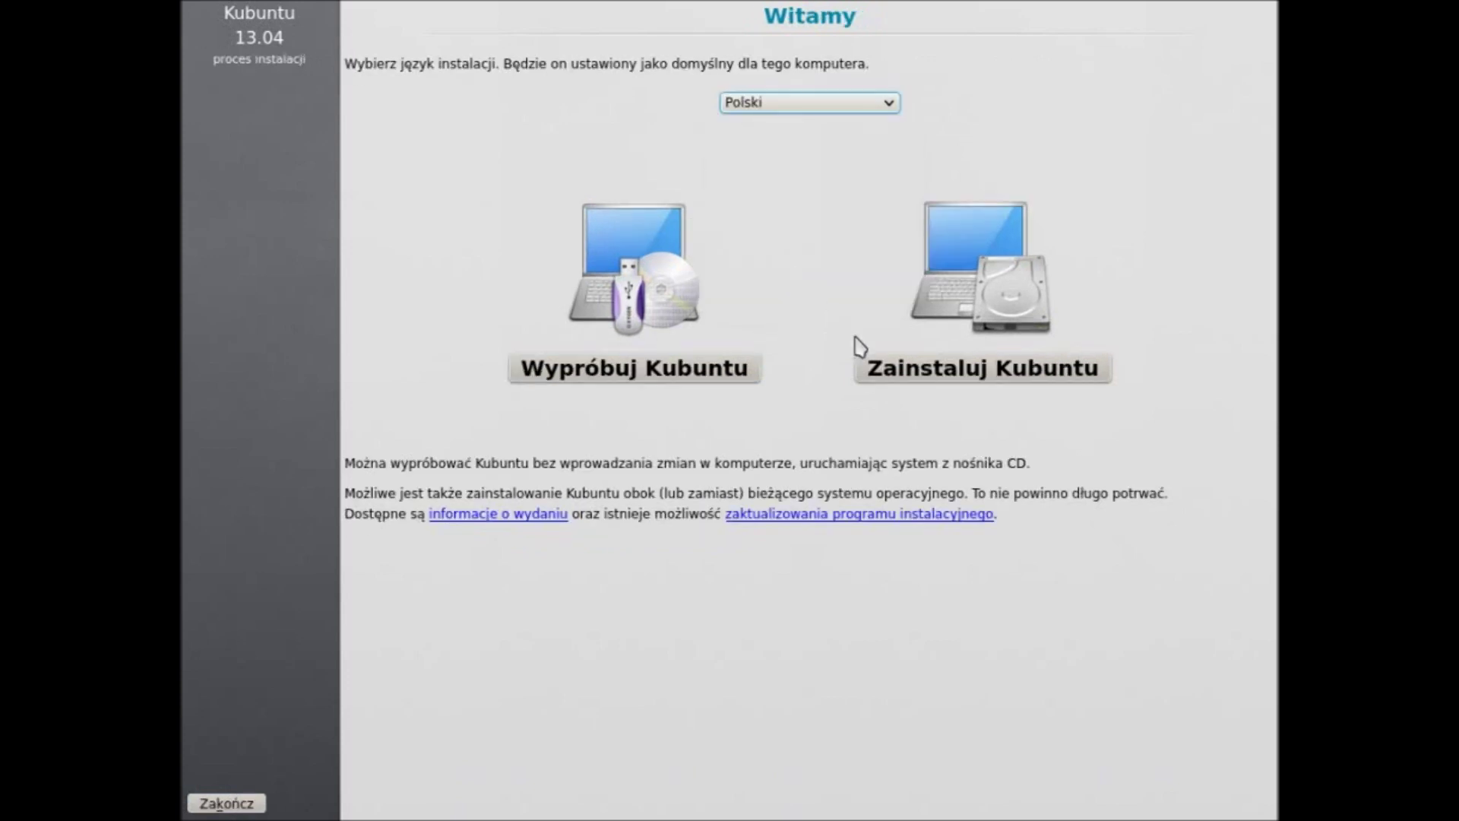
Start the Kubuntu installation, enable installing licensed software, and continue to the disk settings.
left_click(992, 380)
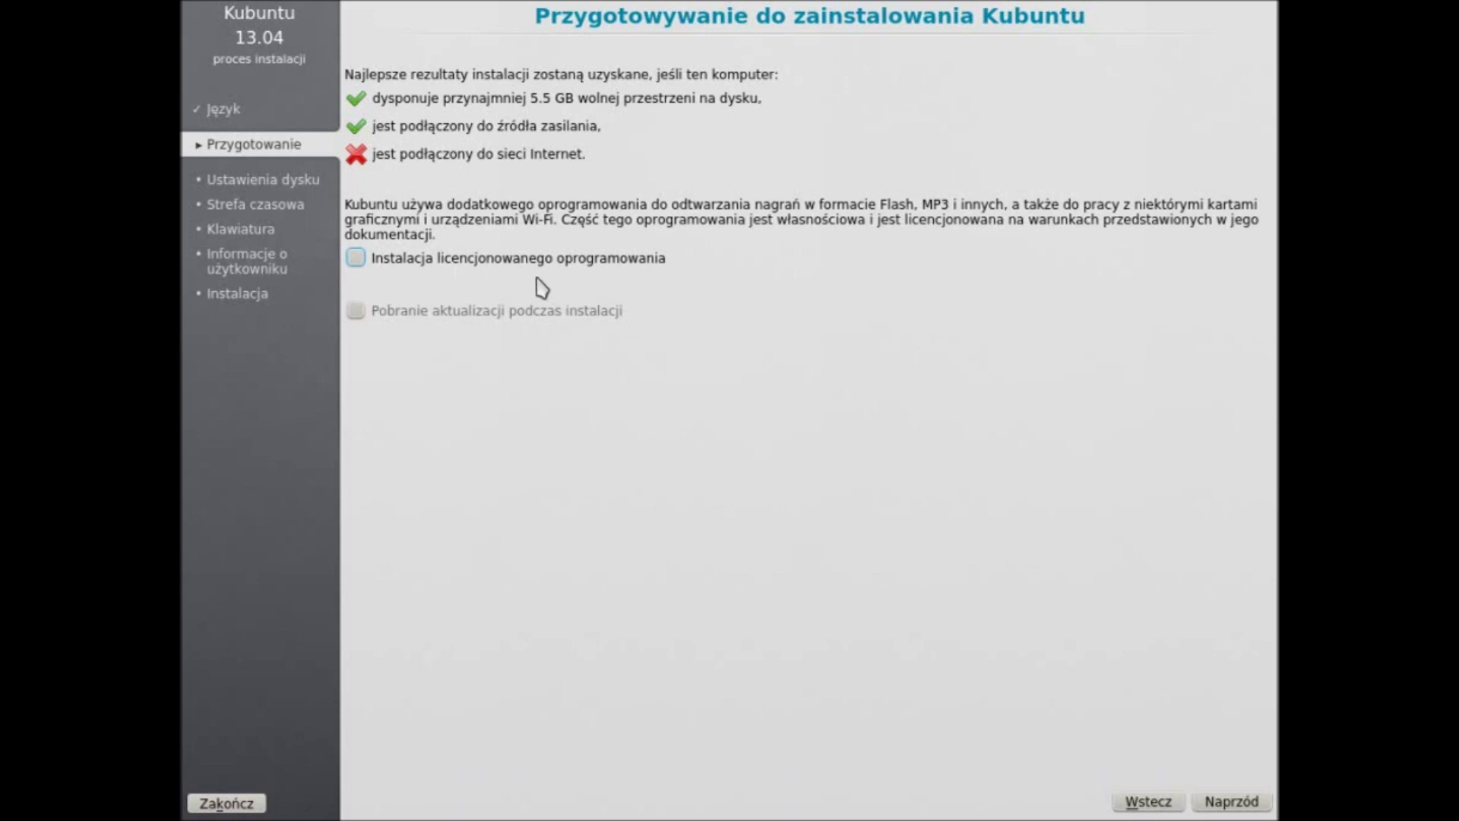
left_click(515, 266)
left_click(1214, 800)
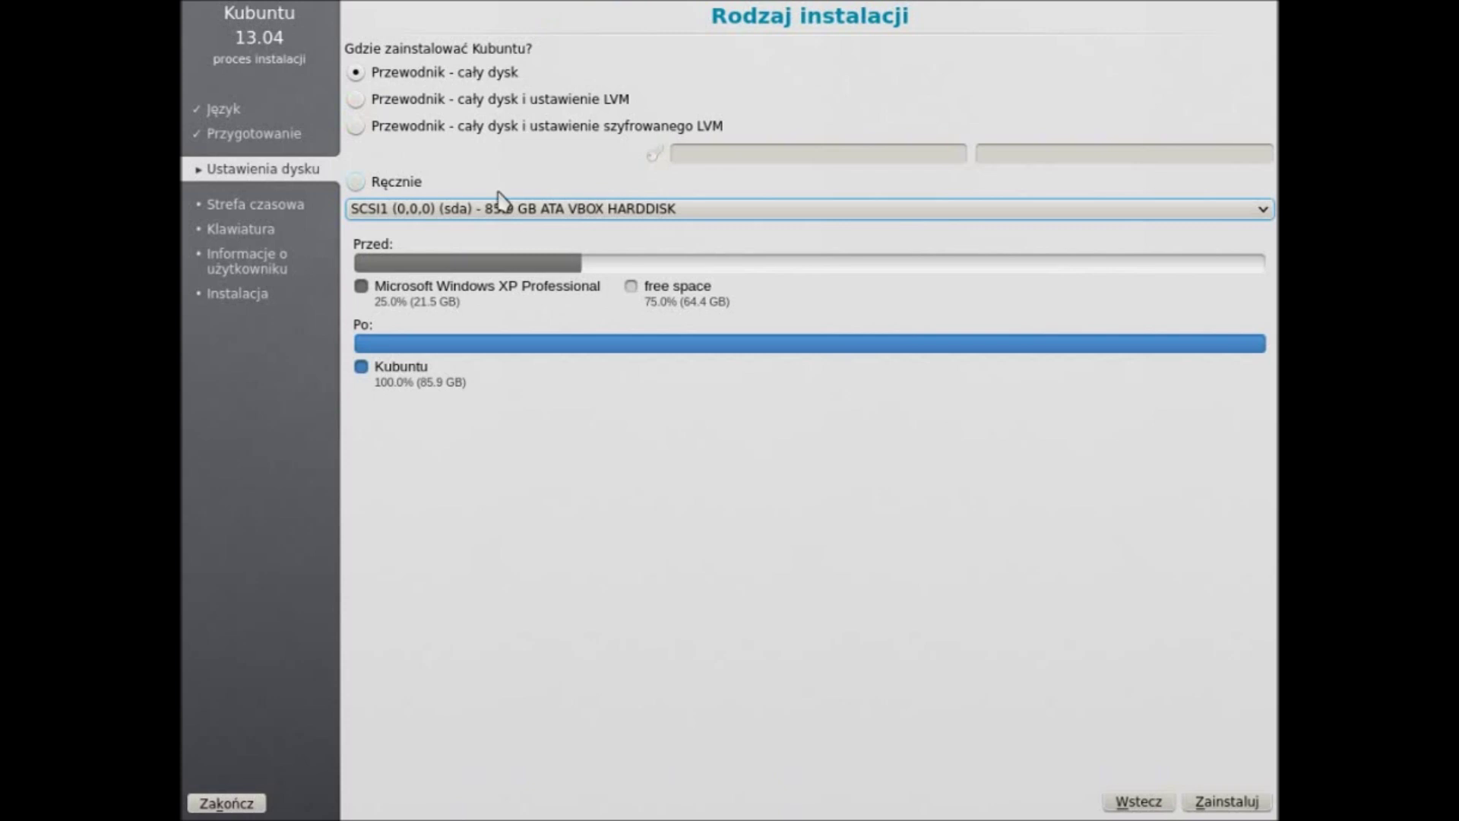
Choose manual partitioning (Ręcznie) as the installation type and continue to the partition preparation page.
left_click(410, 106)
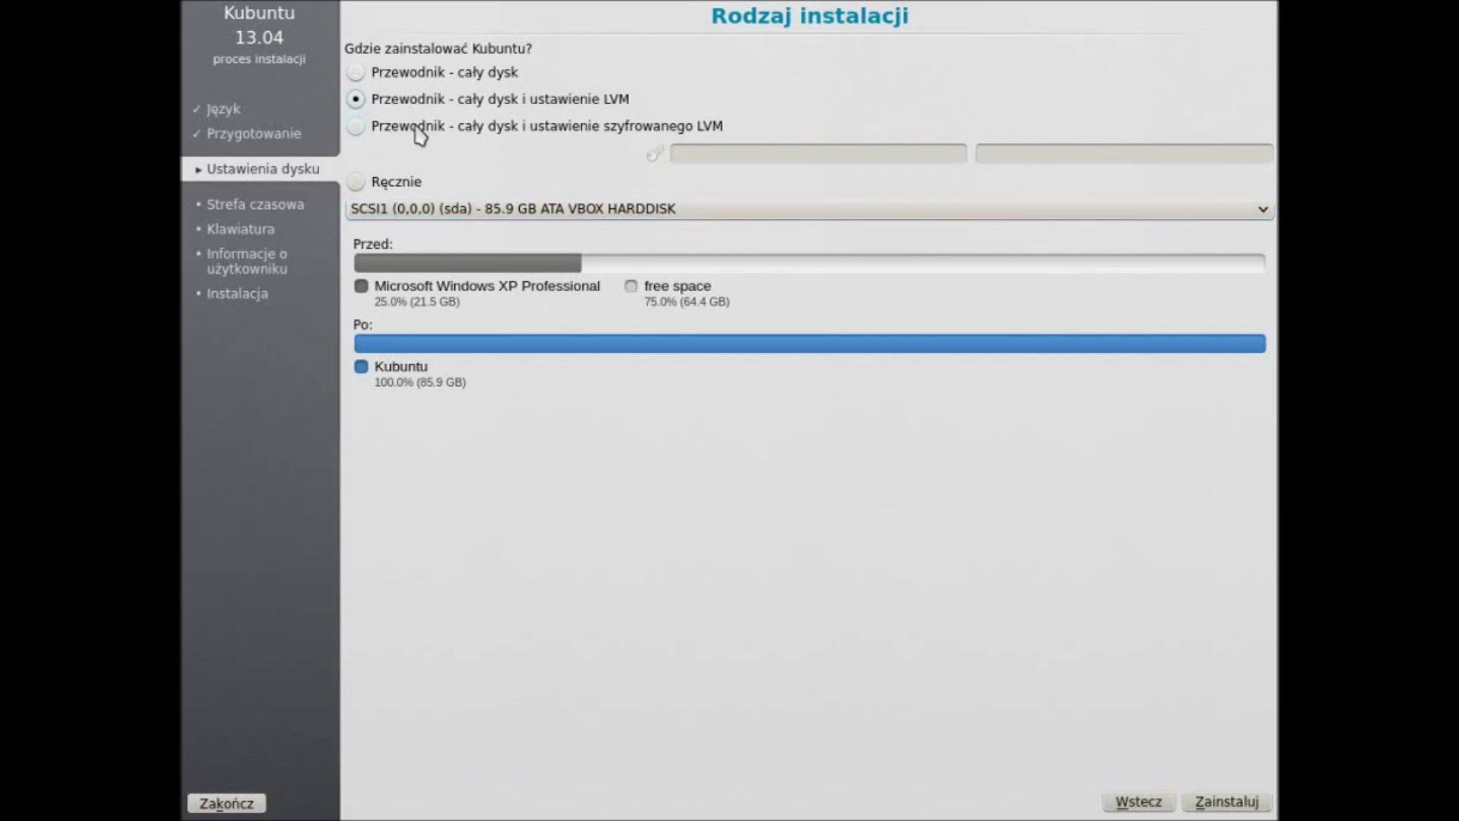
left_click(418, 131)
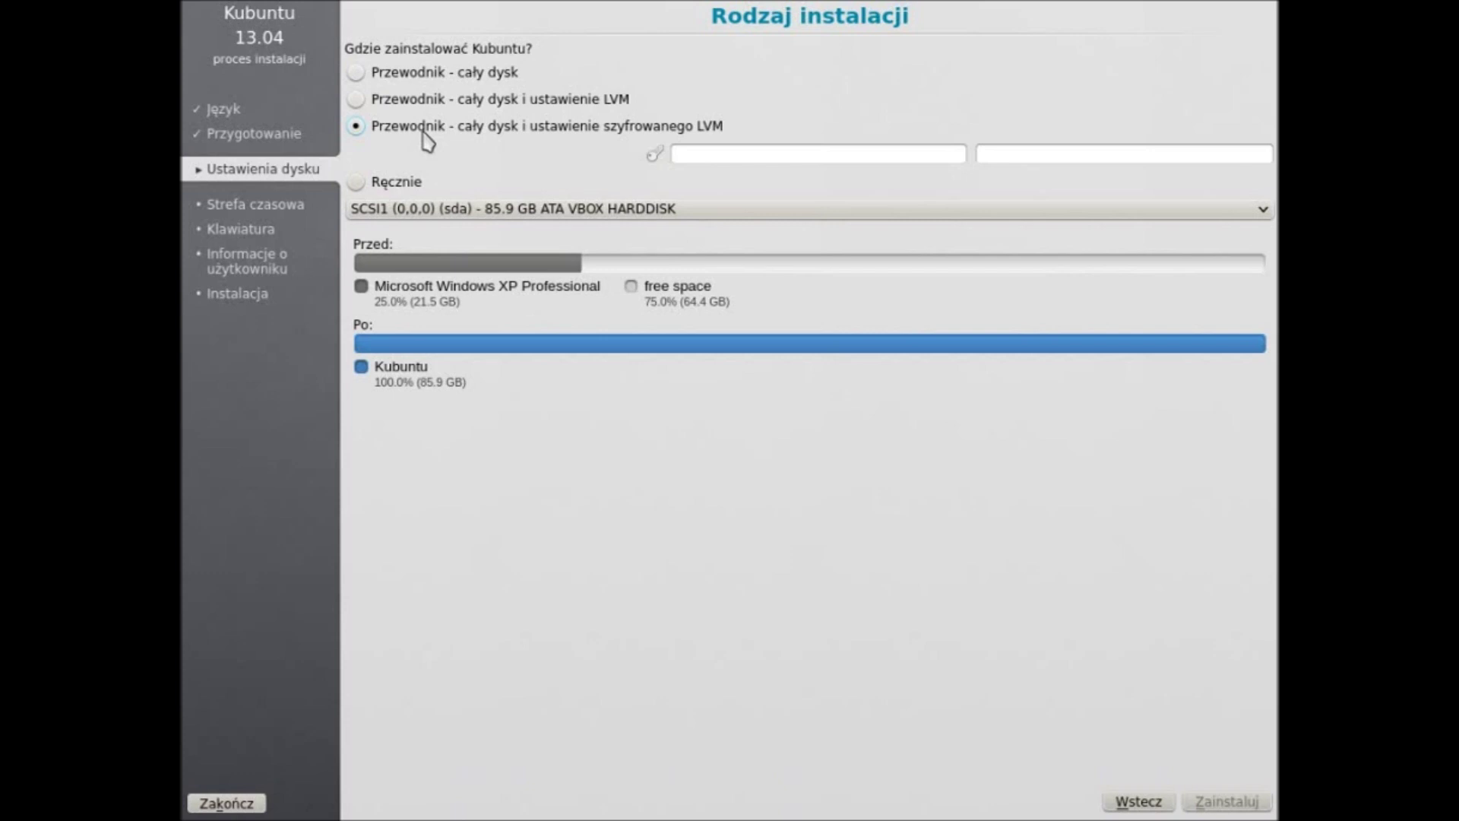
left_click(400, 182)
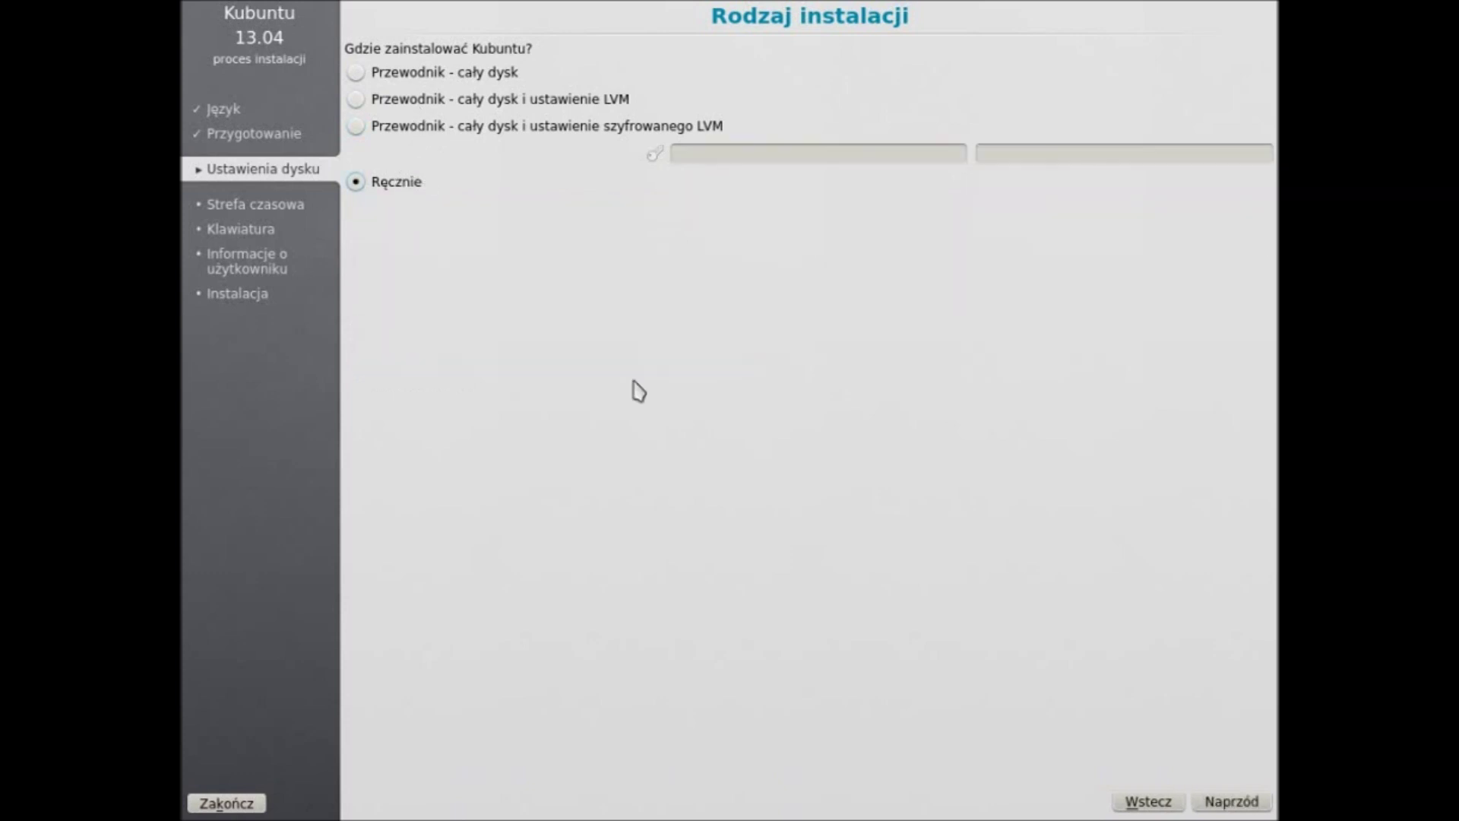
left_click(1206, 802)
left_click(493, 193)
left_click(447, 168)
left_click(433, 152)
left_click(462, 191)
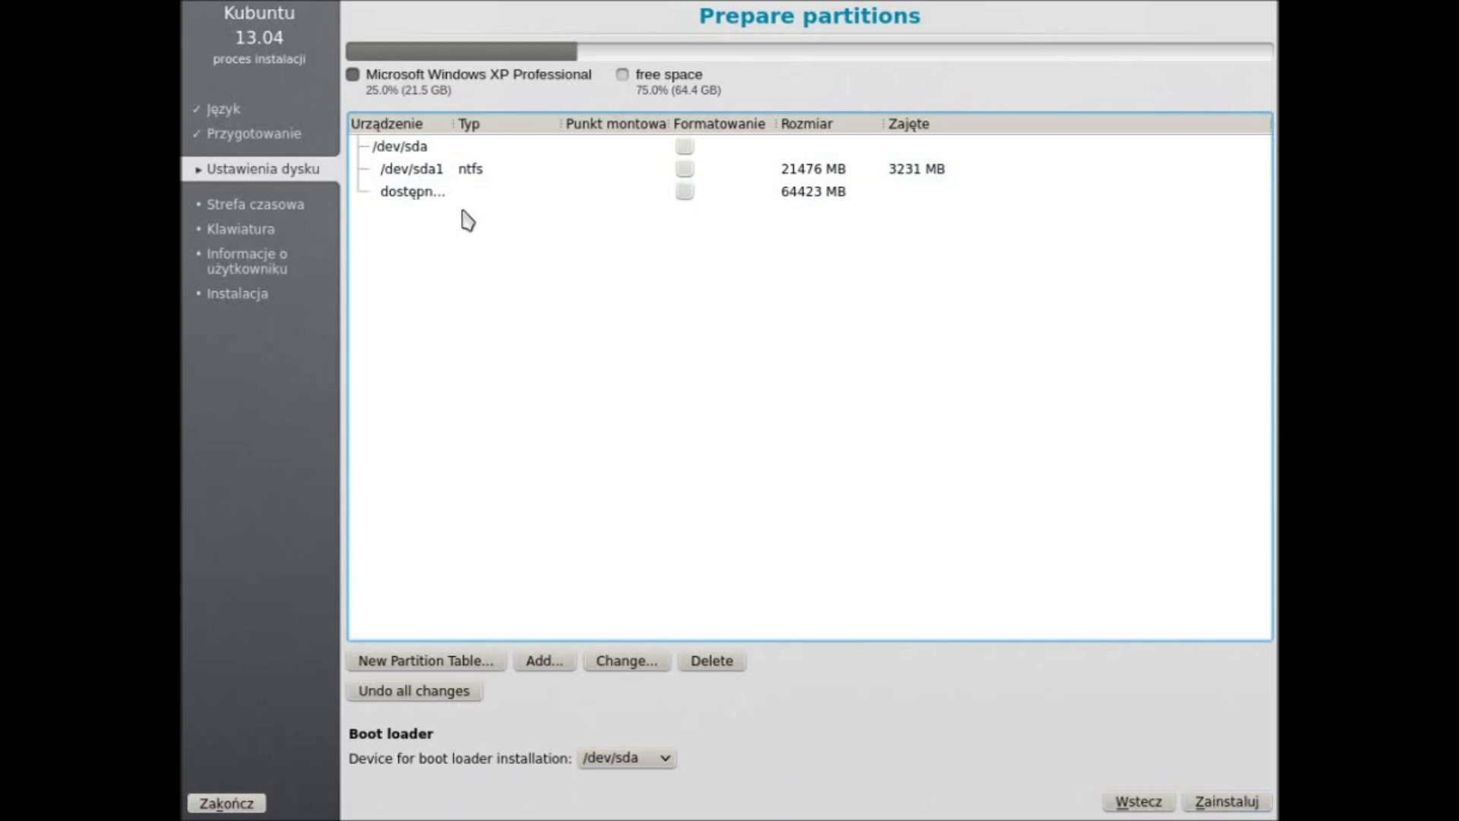
double_click(418, 197)
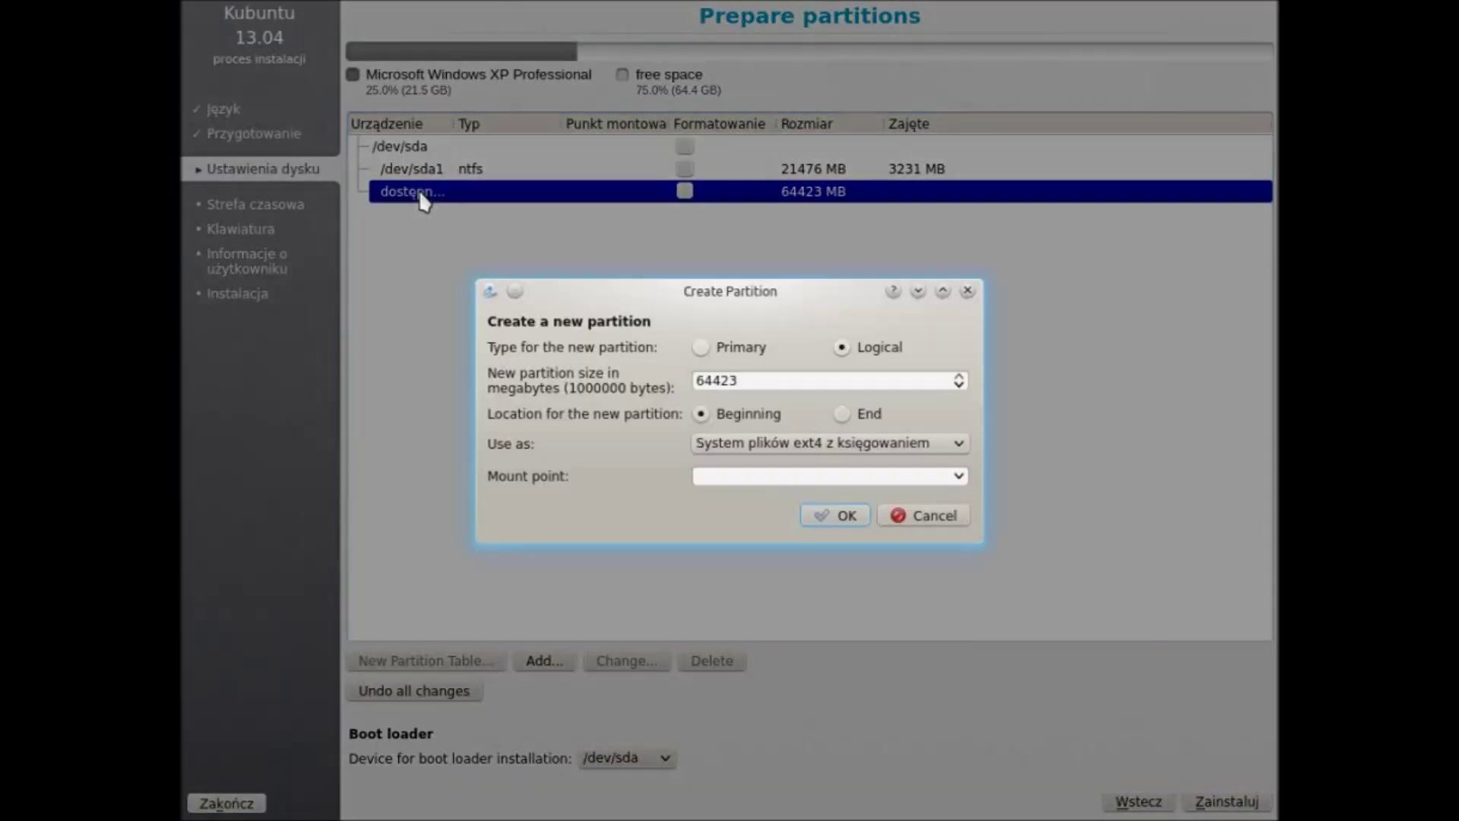
left_click(927, 523)
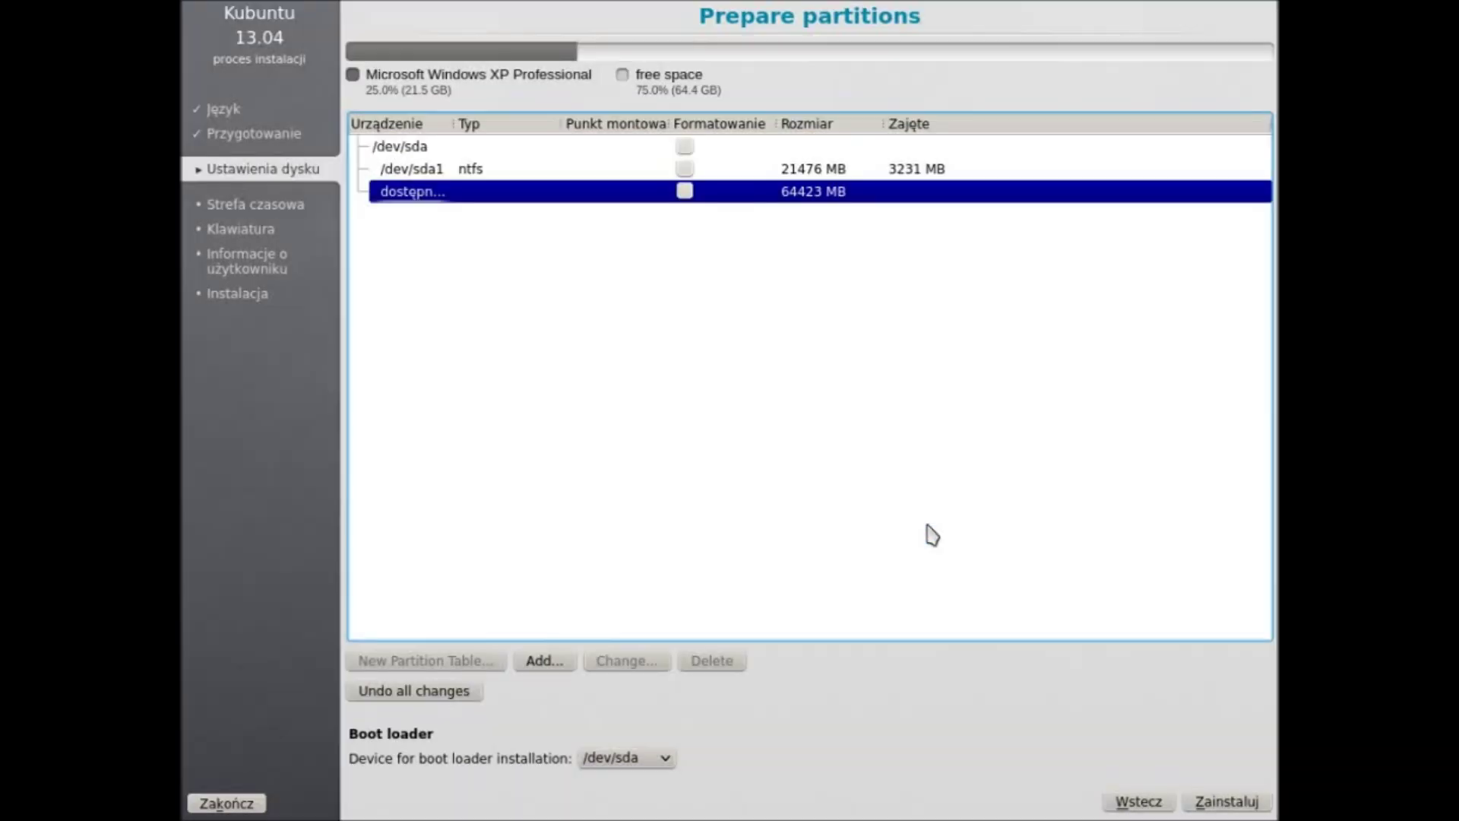
Start a new logical partition at the beginning of the free space and set its file system to journaling ext3.
double_click(439, 199)
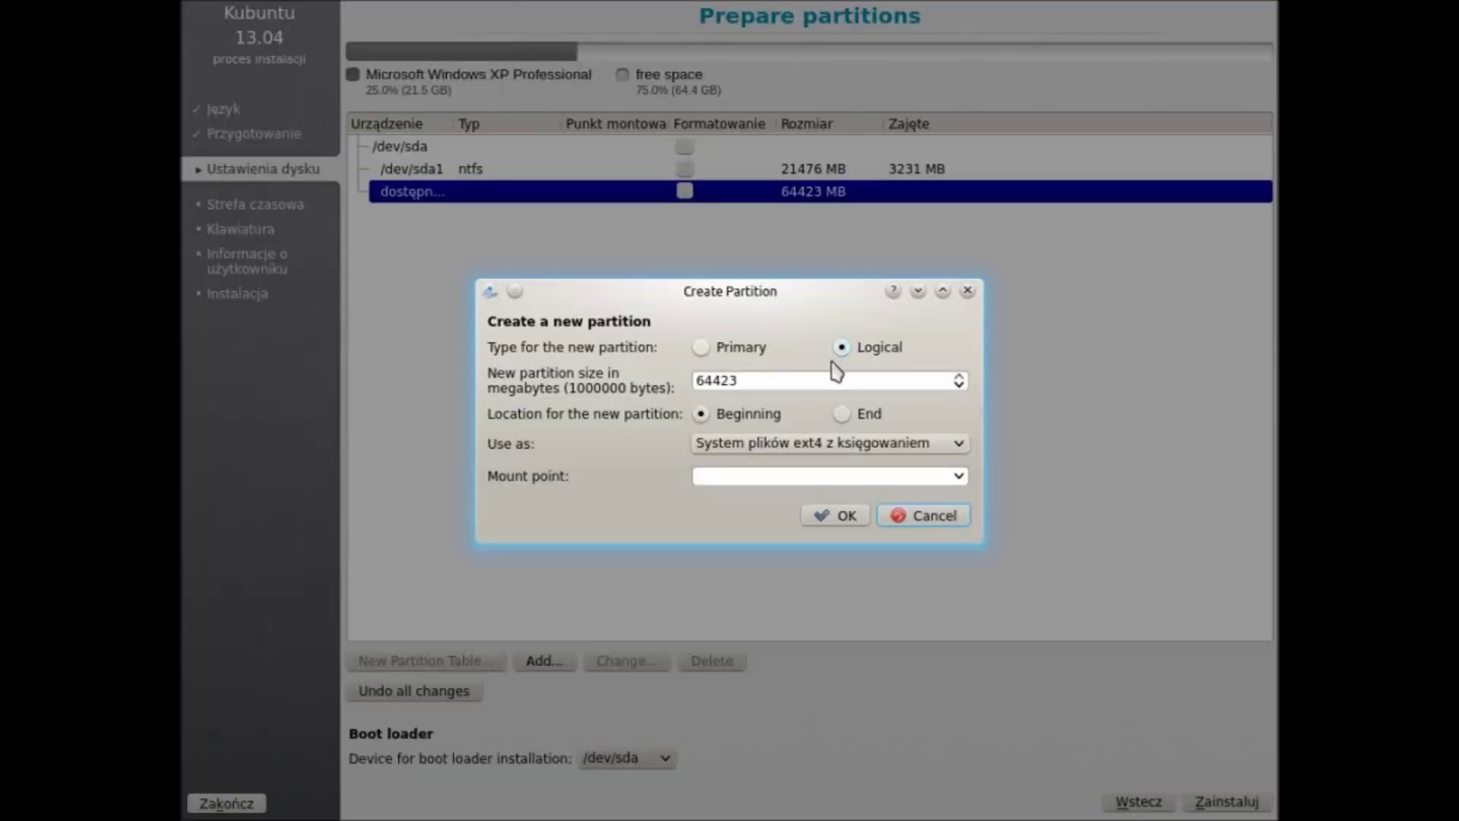
left_click(782, 447)
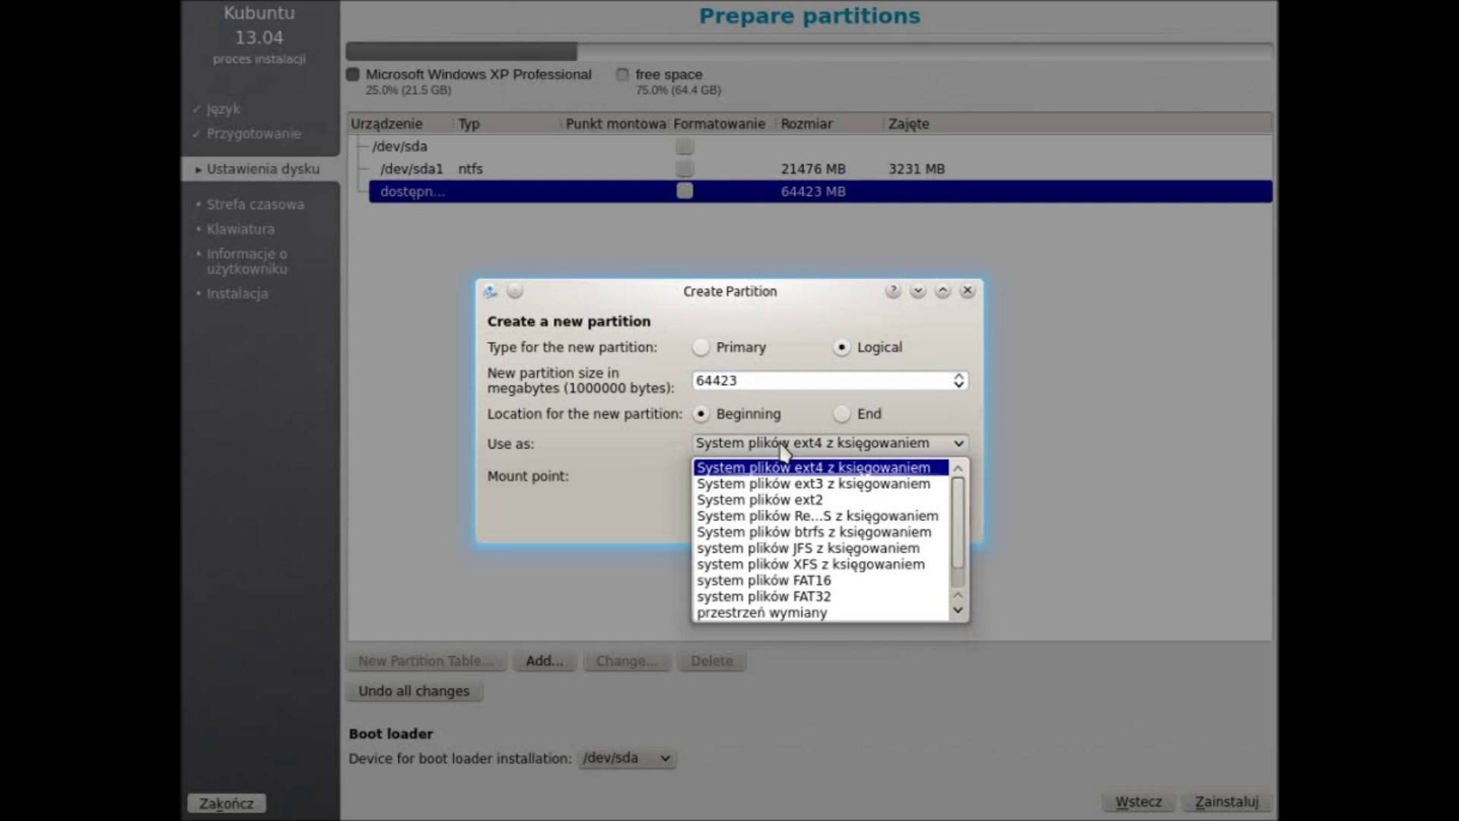
mouse_move(960, 503)
left_mouse_down()
mouse_move(956, 530)
mouse_move(958, 500)
left_mouse_up()
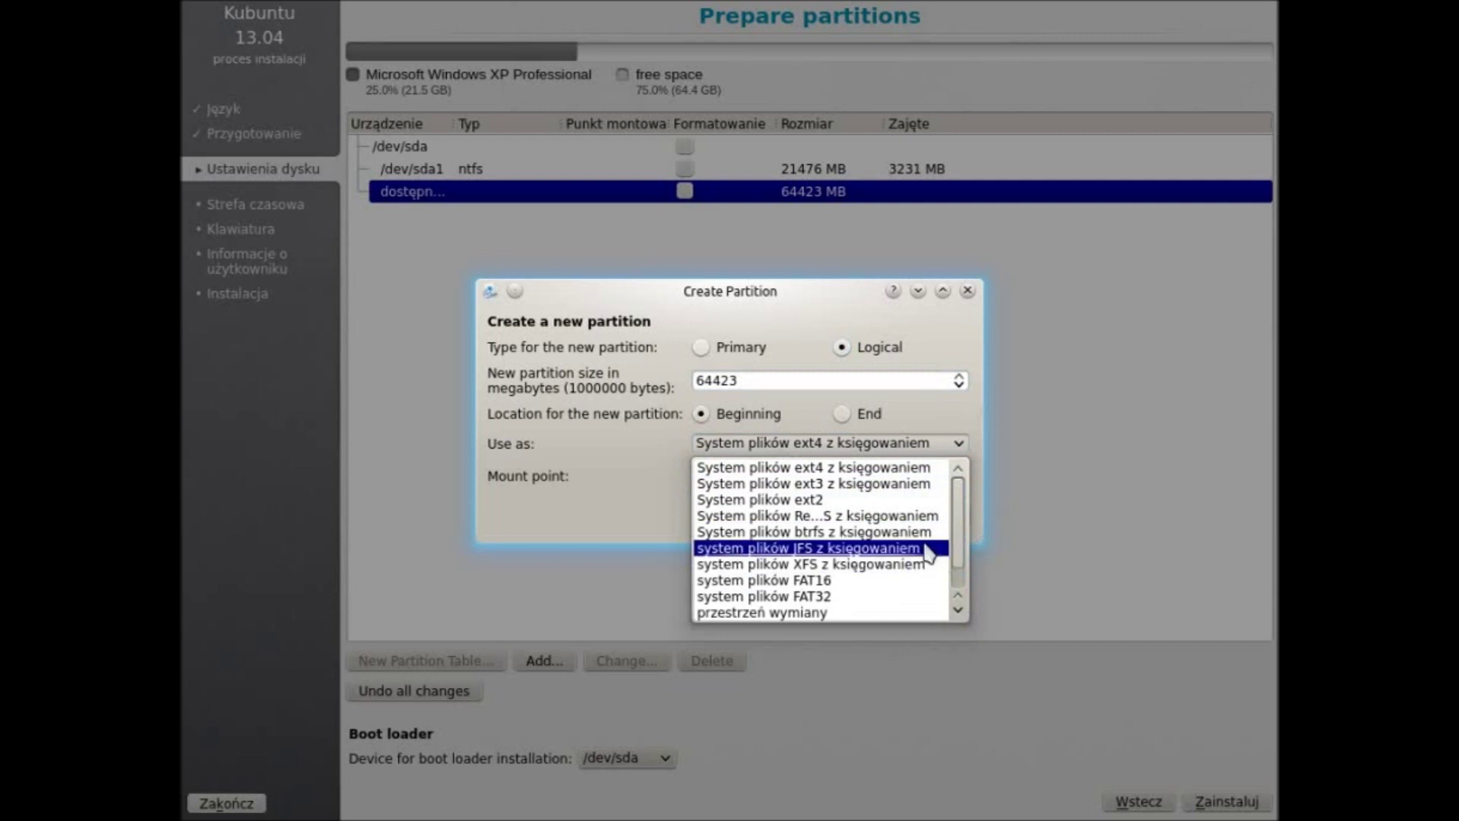
mouse_move(958, 532)
left_mouse_down()
mouse_move(958, 560)
mouse_move(958, 530)
left_mouse_up()
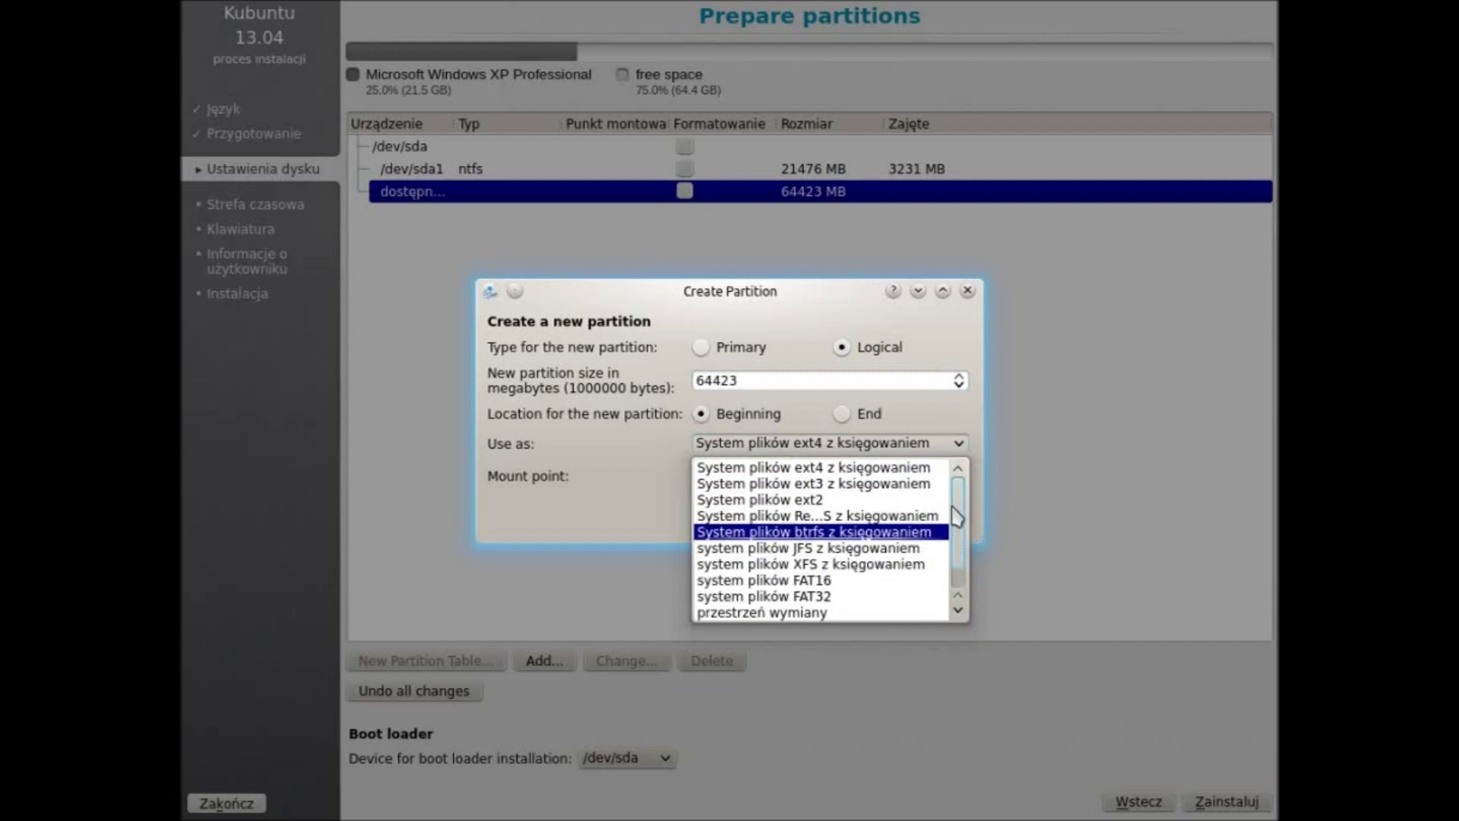
mouse_move(958, 516)
left_mouse_down()
mouse_move(956, 585)
mouse_move(965, 519)
left_mouse_up()
left_click(911, 484)
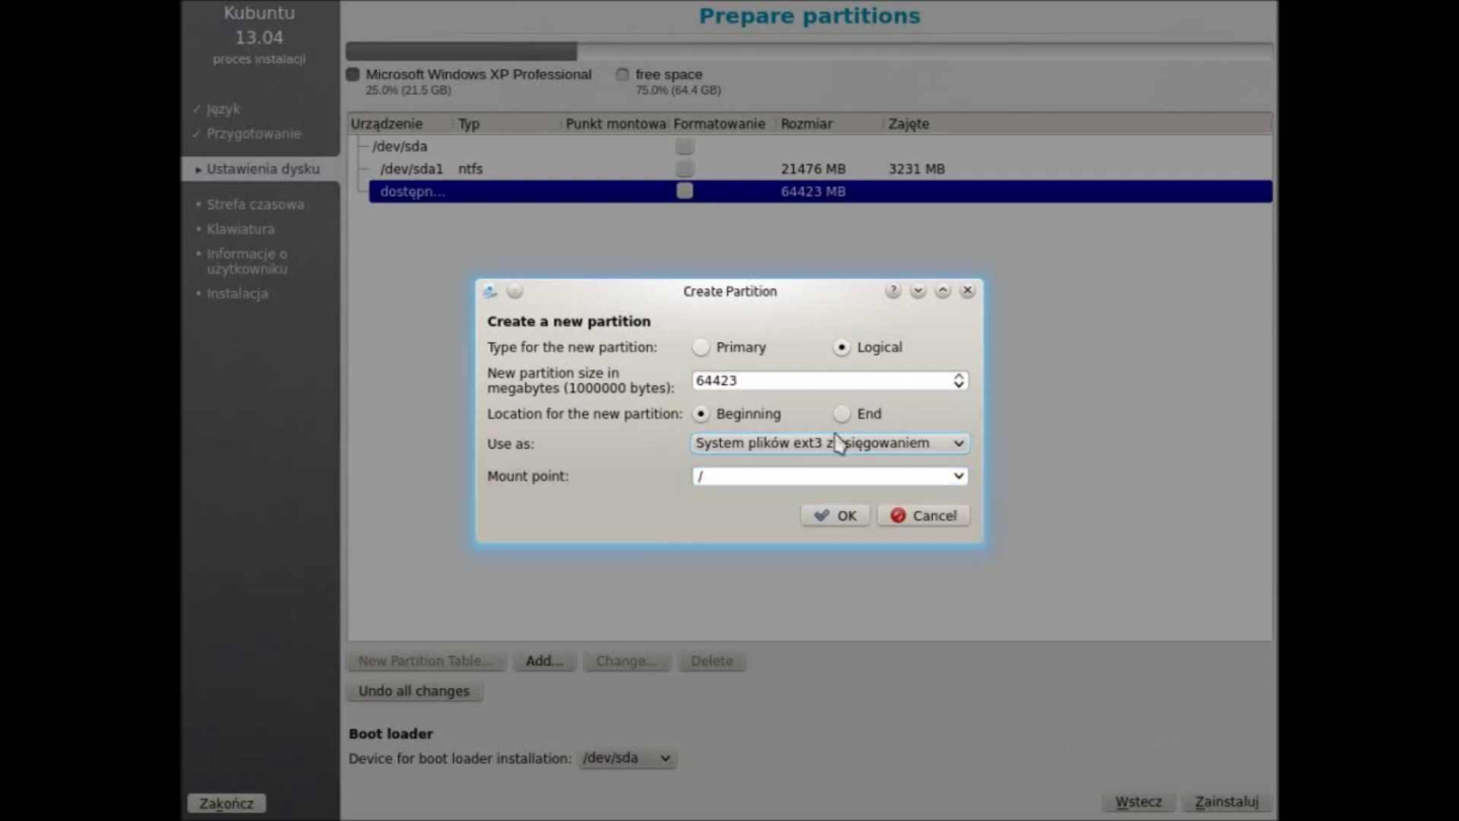
Set the new partition's size to 1024 MB and its mount point to /boot, and create it.
double_click(795, 388)
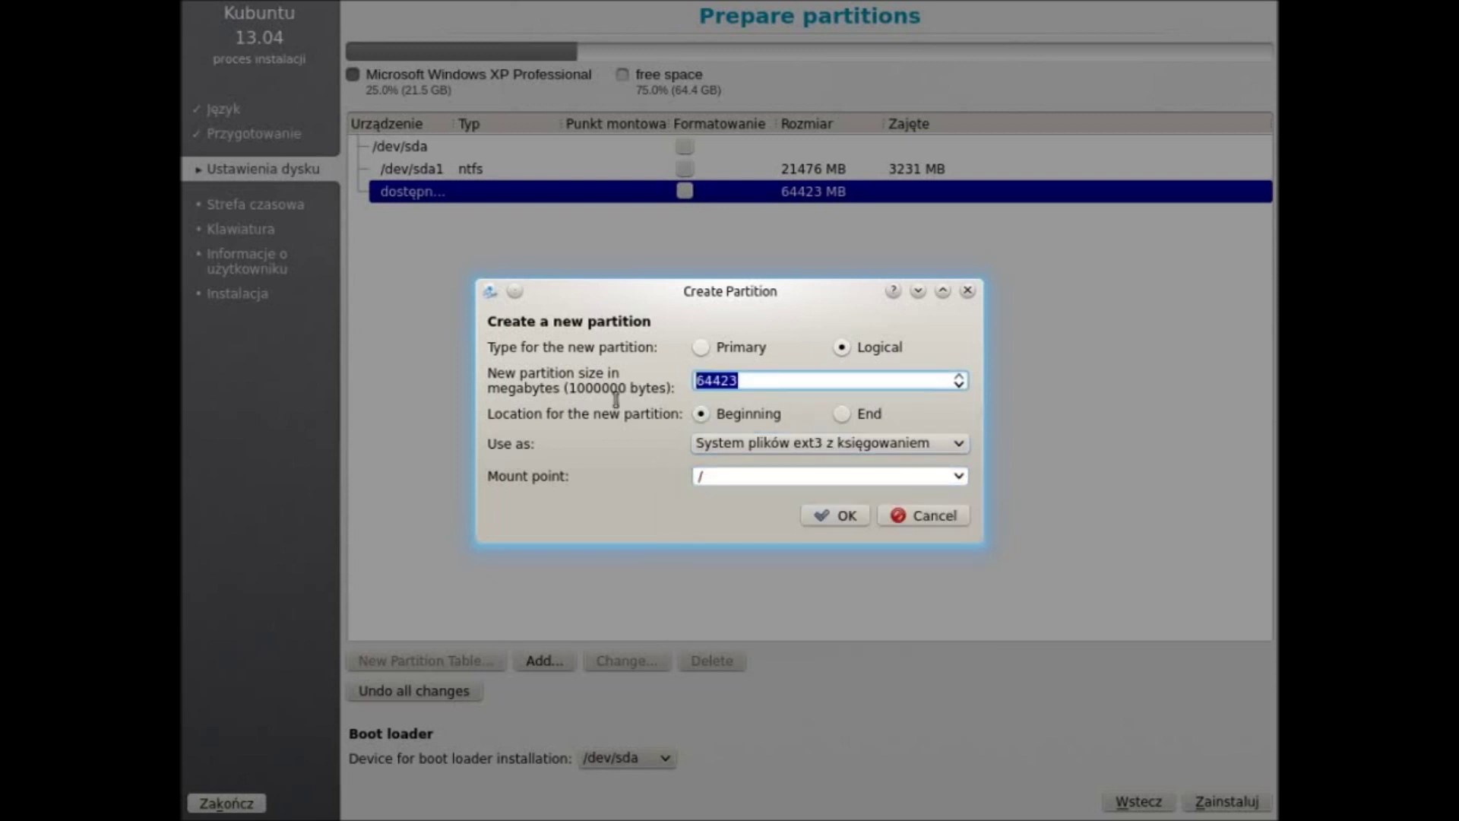
type("1024")
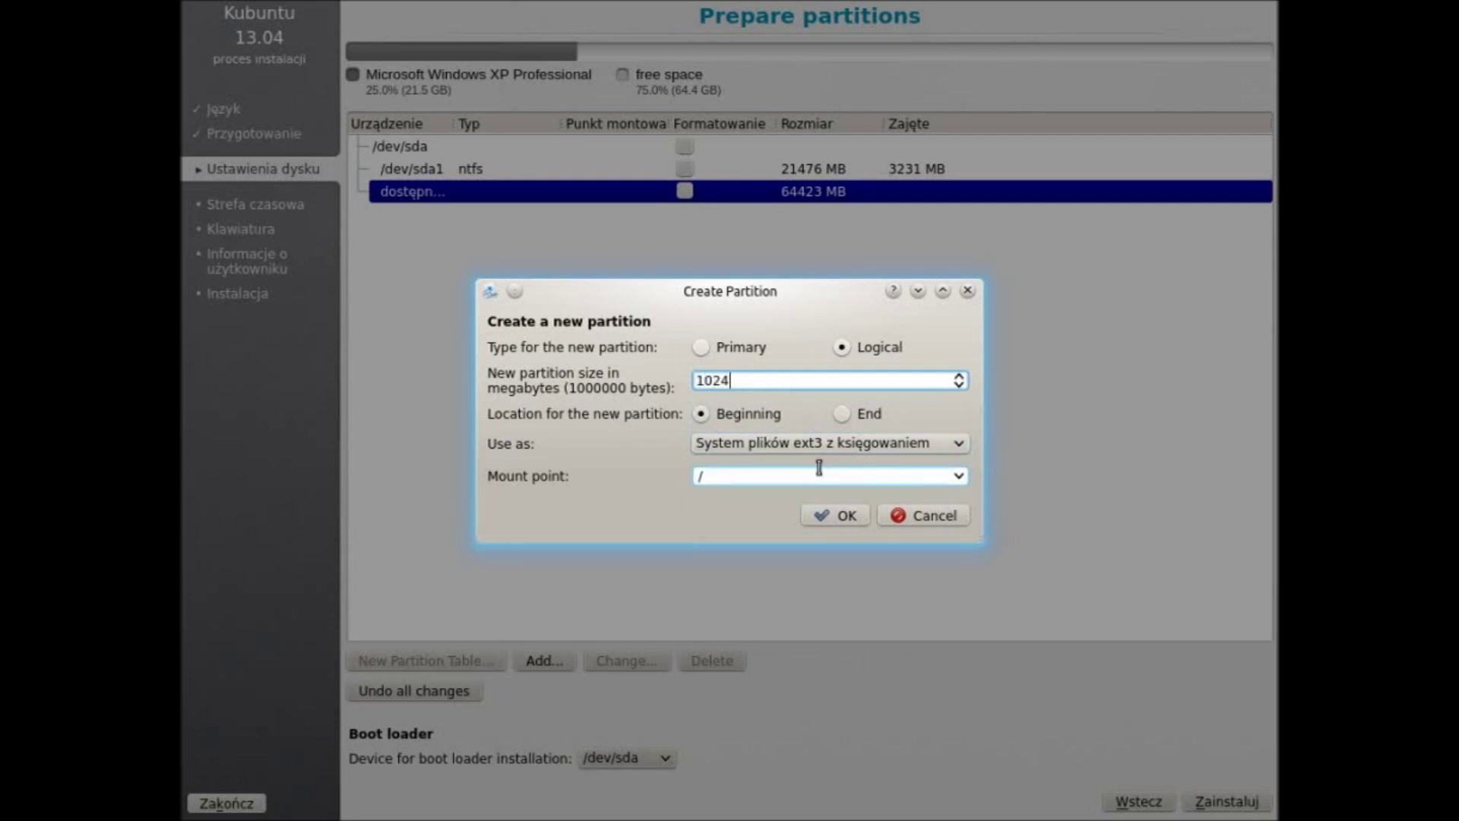
left_click(820, 476)
type("boot")
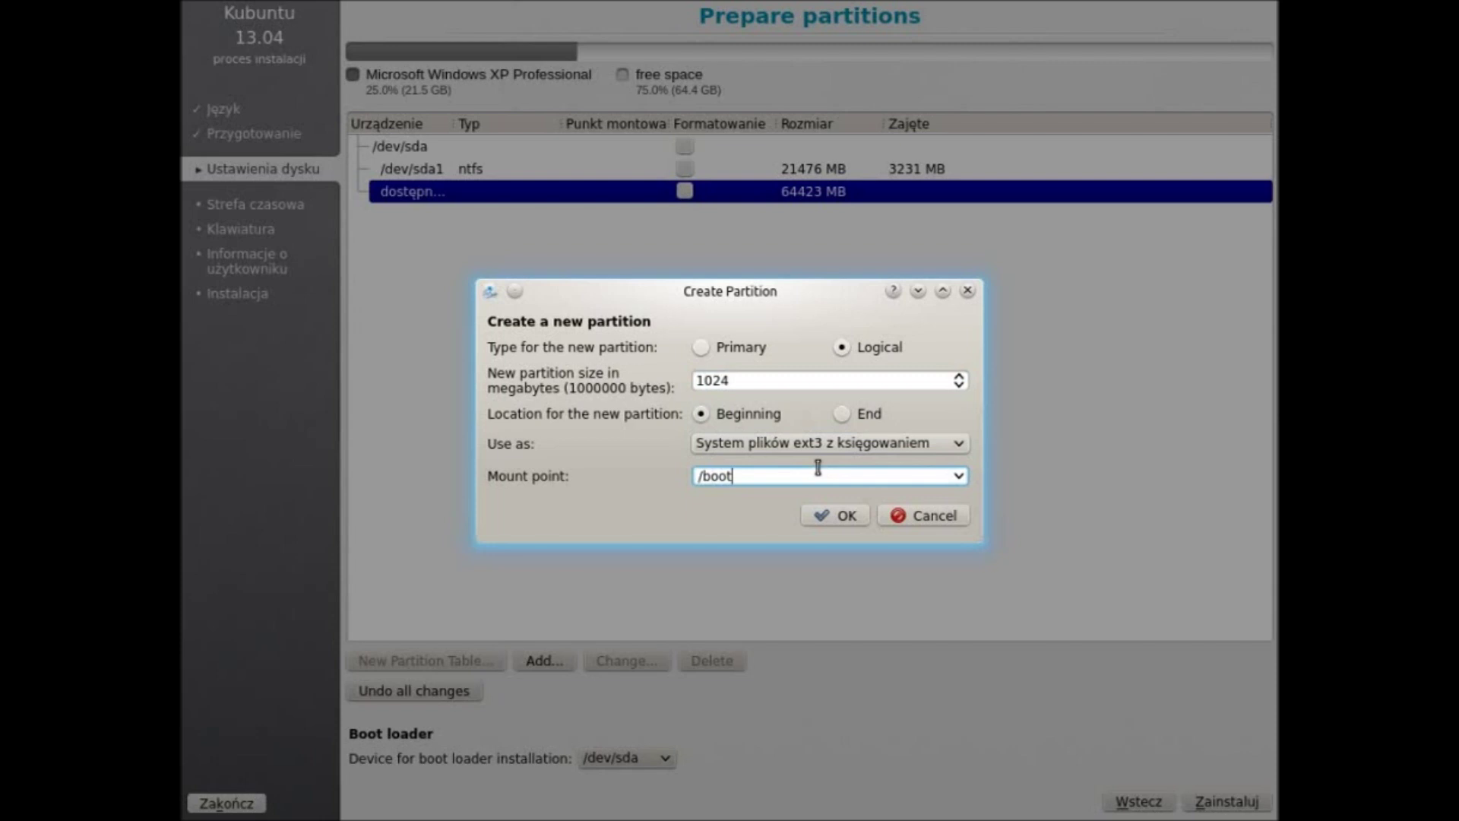
left_click(958, 477)
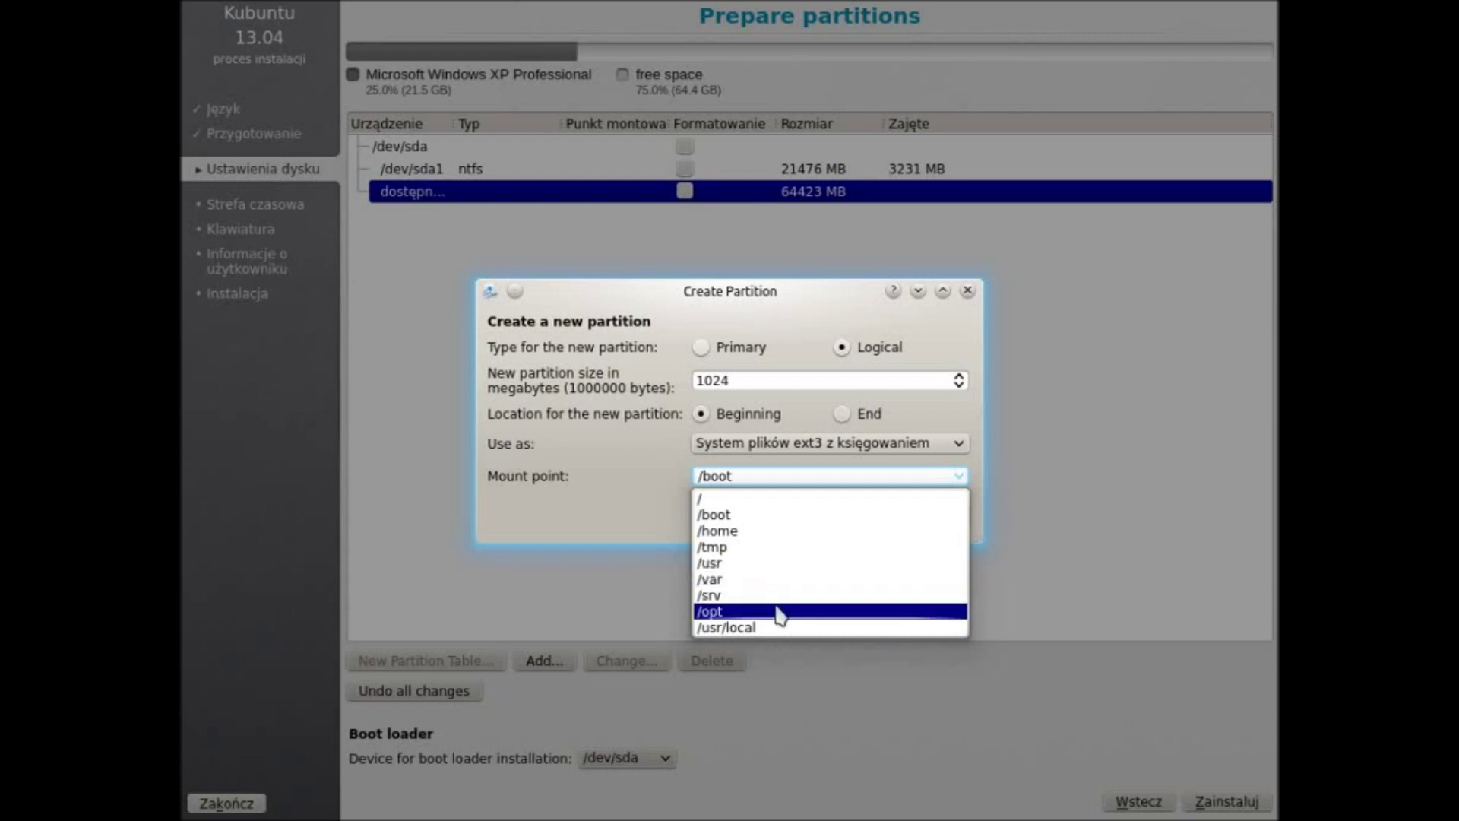
left_click(781, 521)
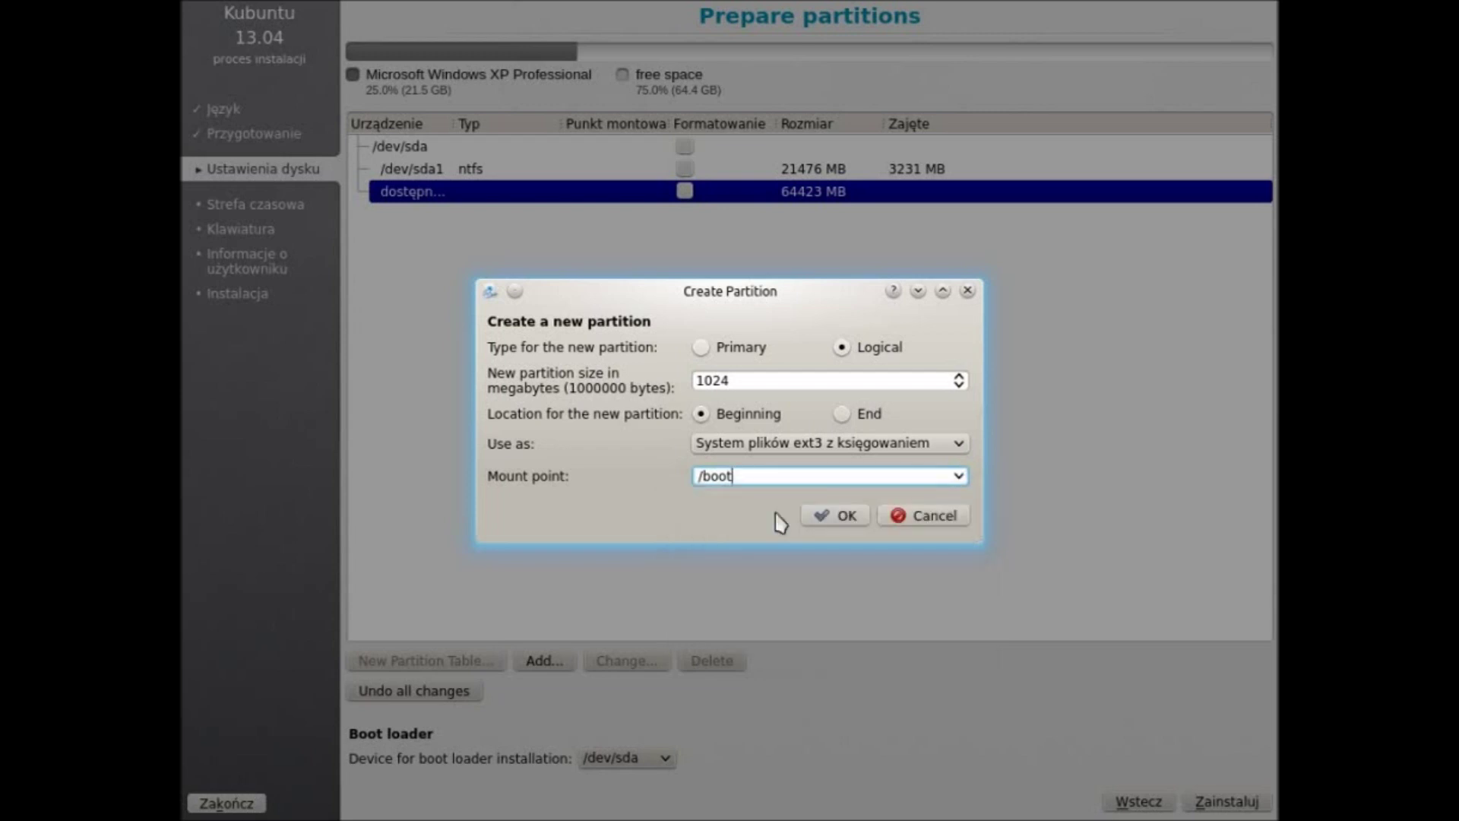
left_click(835, 517)
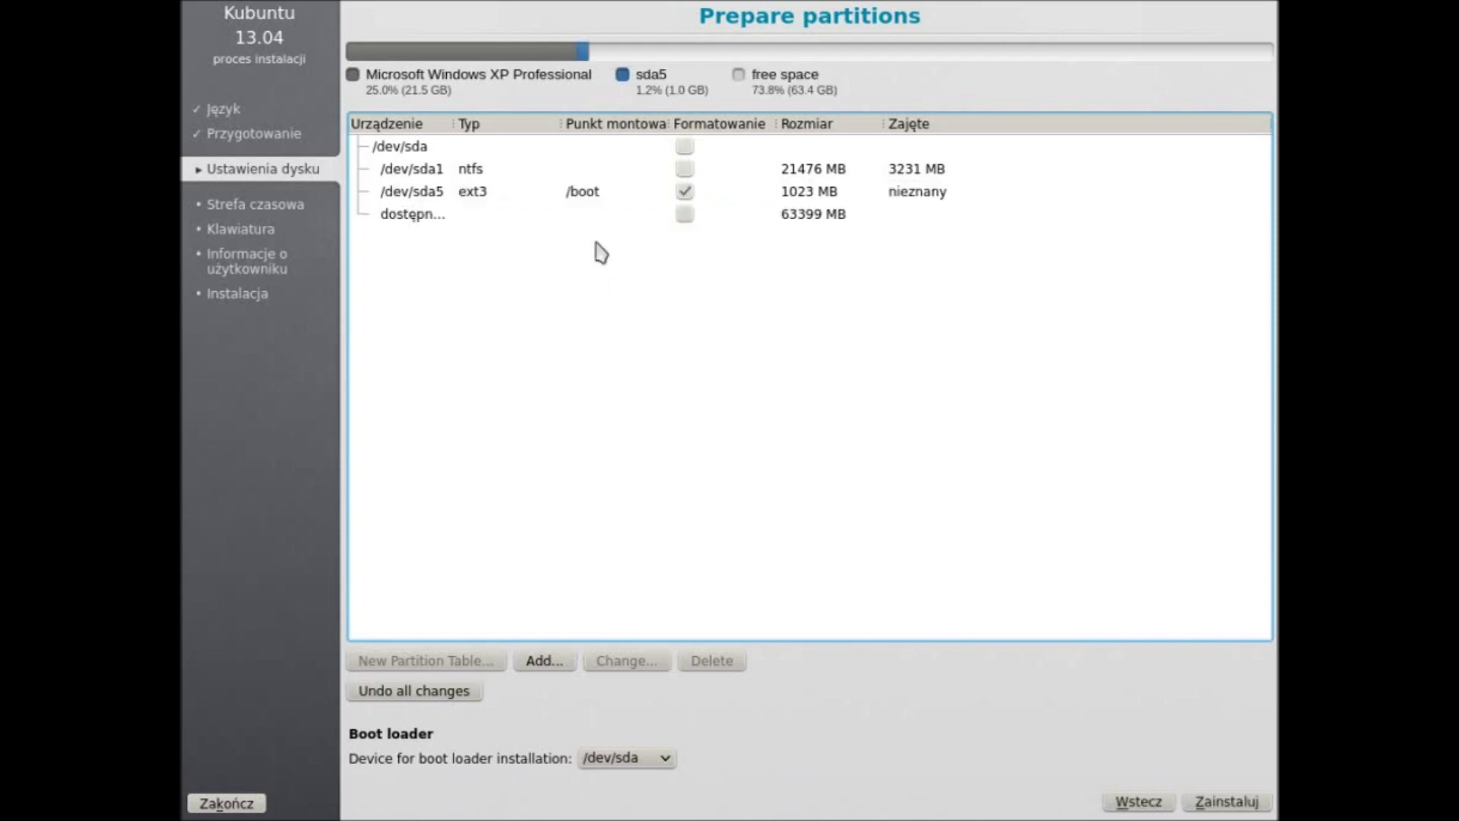
Create a 30675 MB logical ext3 partition mounted at / in the remaining free space.
double_click(658, 215)
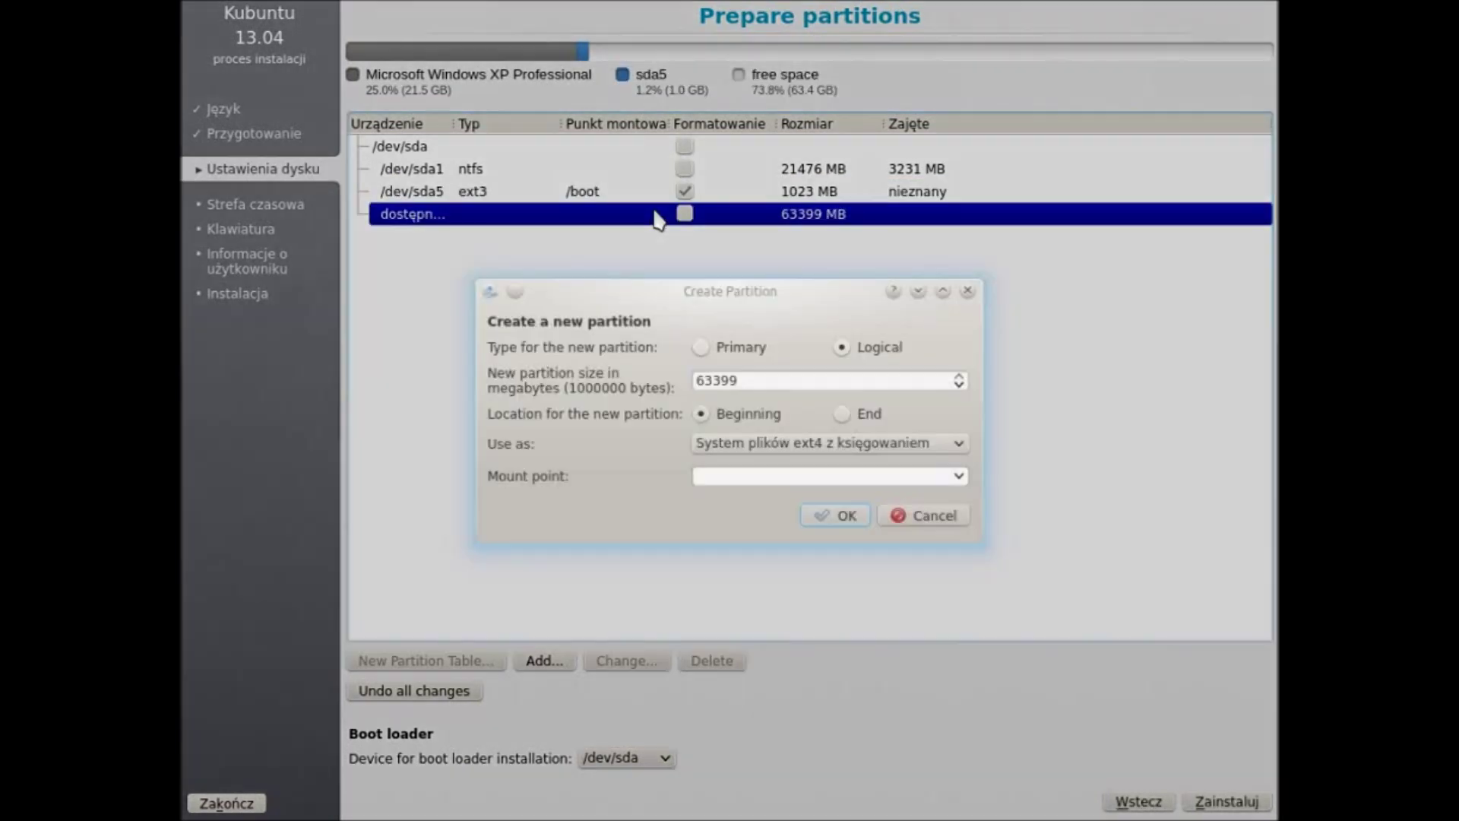
left_click(771, 441)
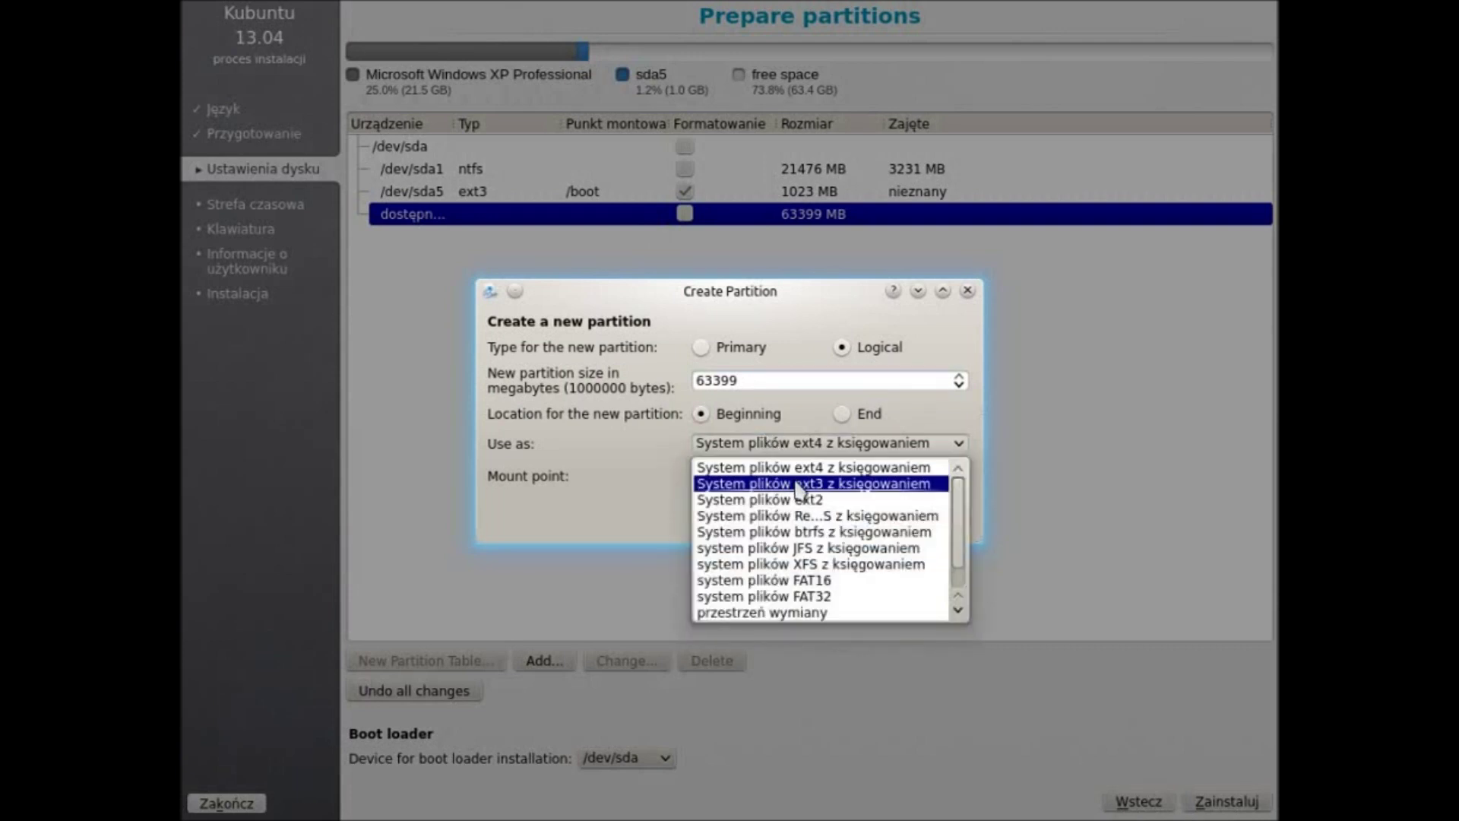
left_click(796, 484)
left_click_drag(753, 386, 691, 386)
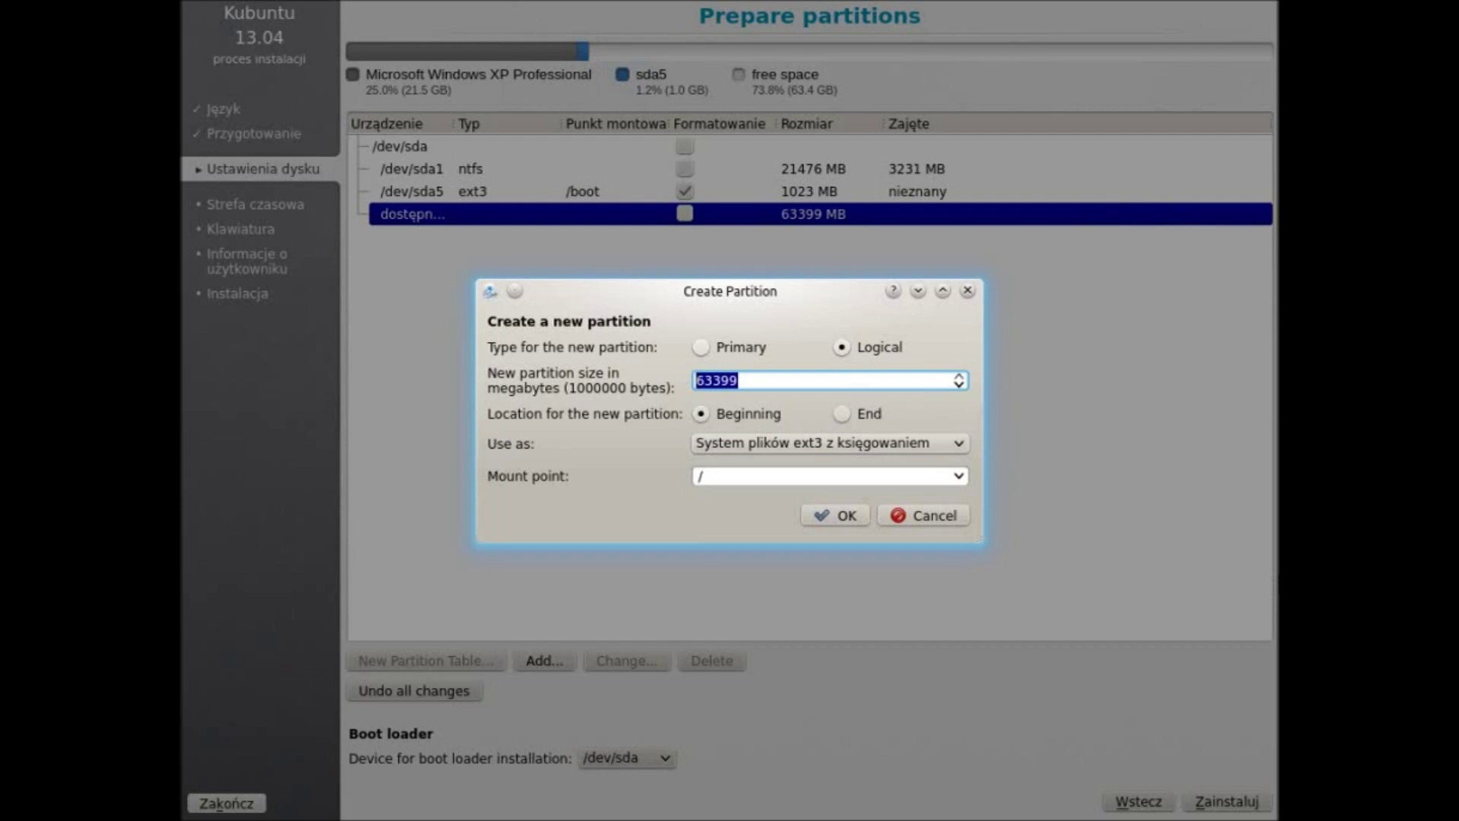
left_click(759, 378)
key("BackSpace")
key("BackSpace")
key("BackSpace")
key("BackSpace")
key("BackSpace")
type("30675")
left_click(834, 515)
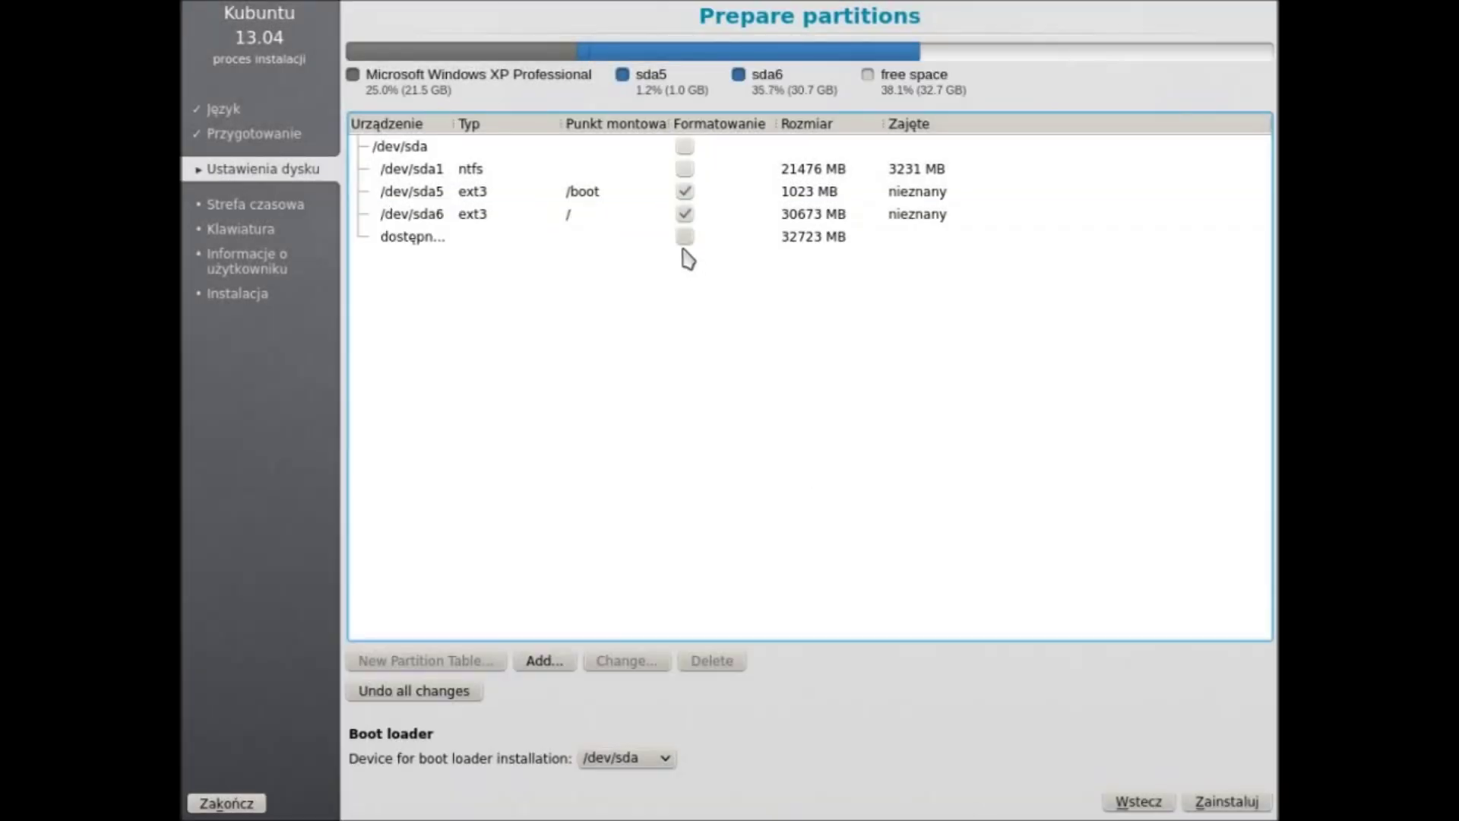
Create a 30675 MB logical ext3 partition mounted at /home in the remaining free space.
double_click(682, 246)
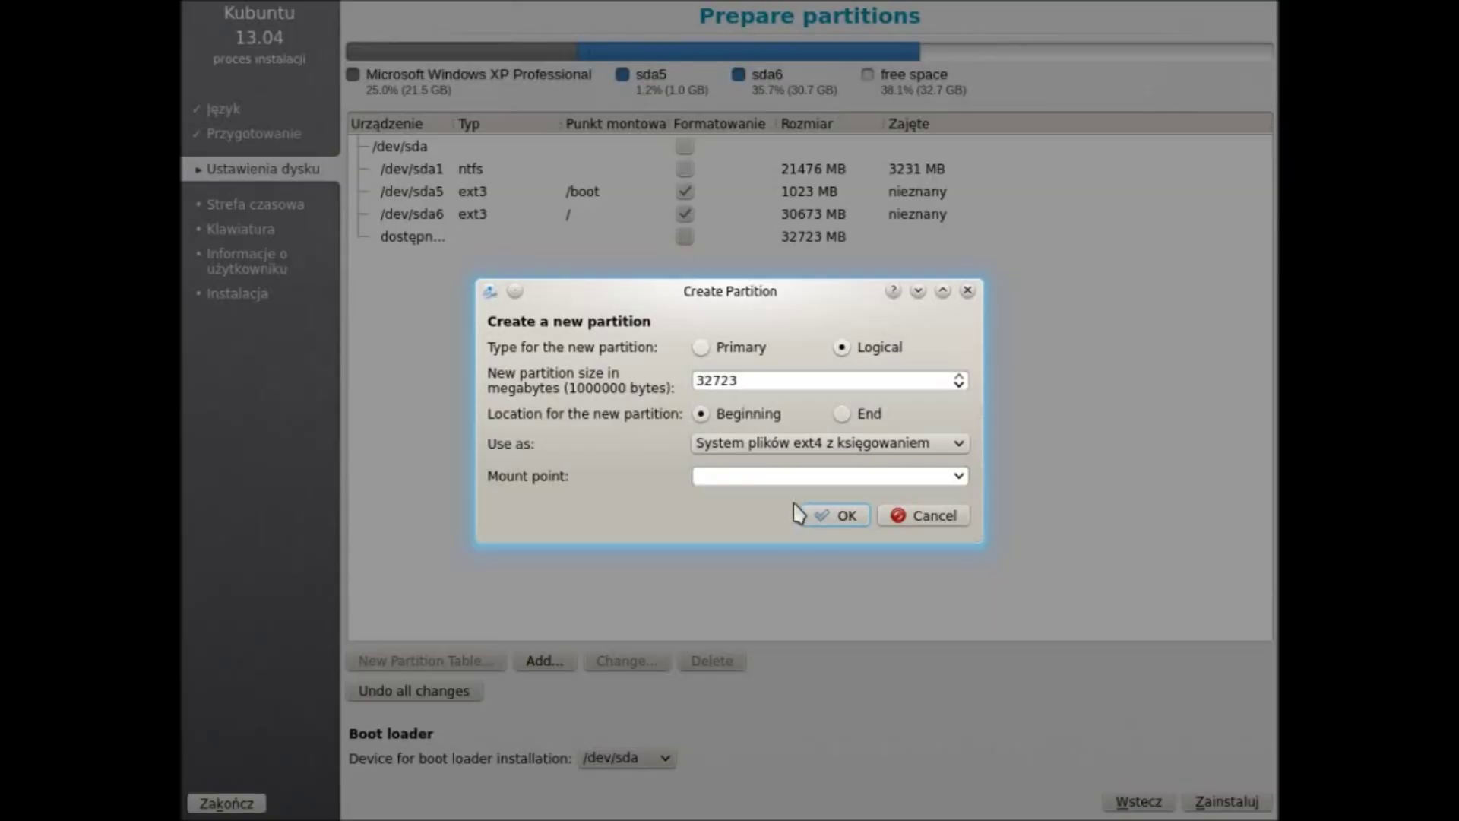
left_click(820, 454)
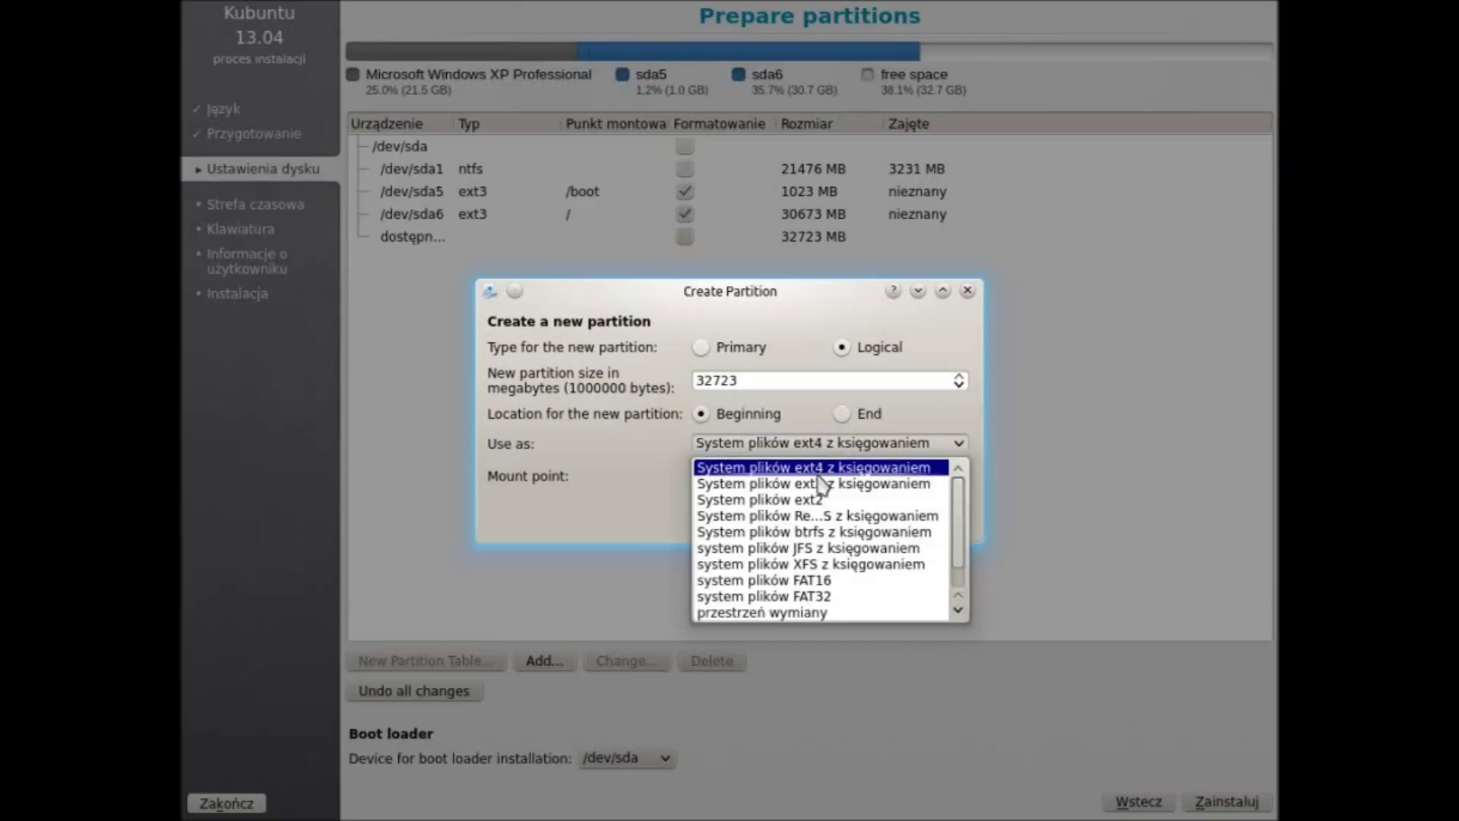
left_click(822, 485)
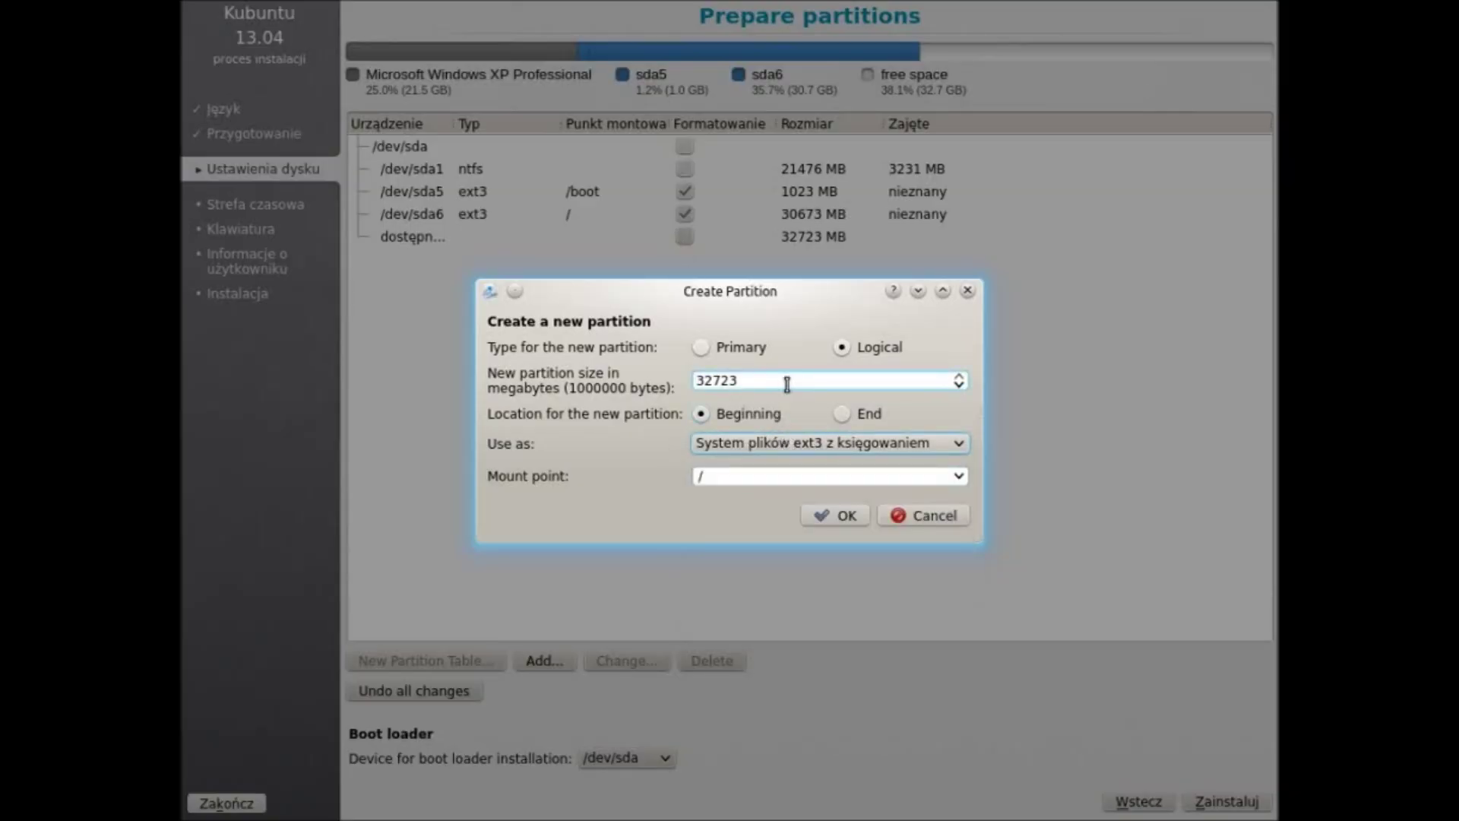
double_click(785, 381)
type("30675")
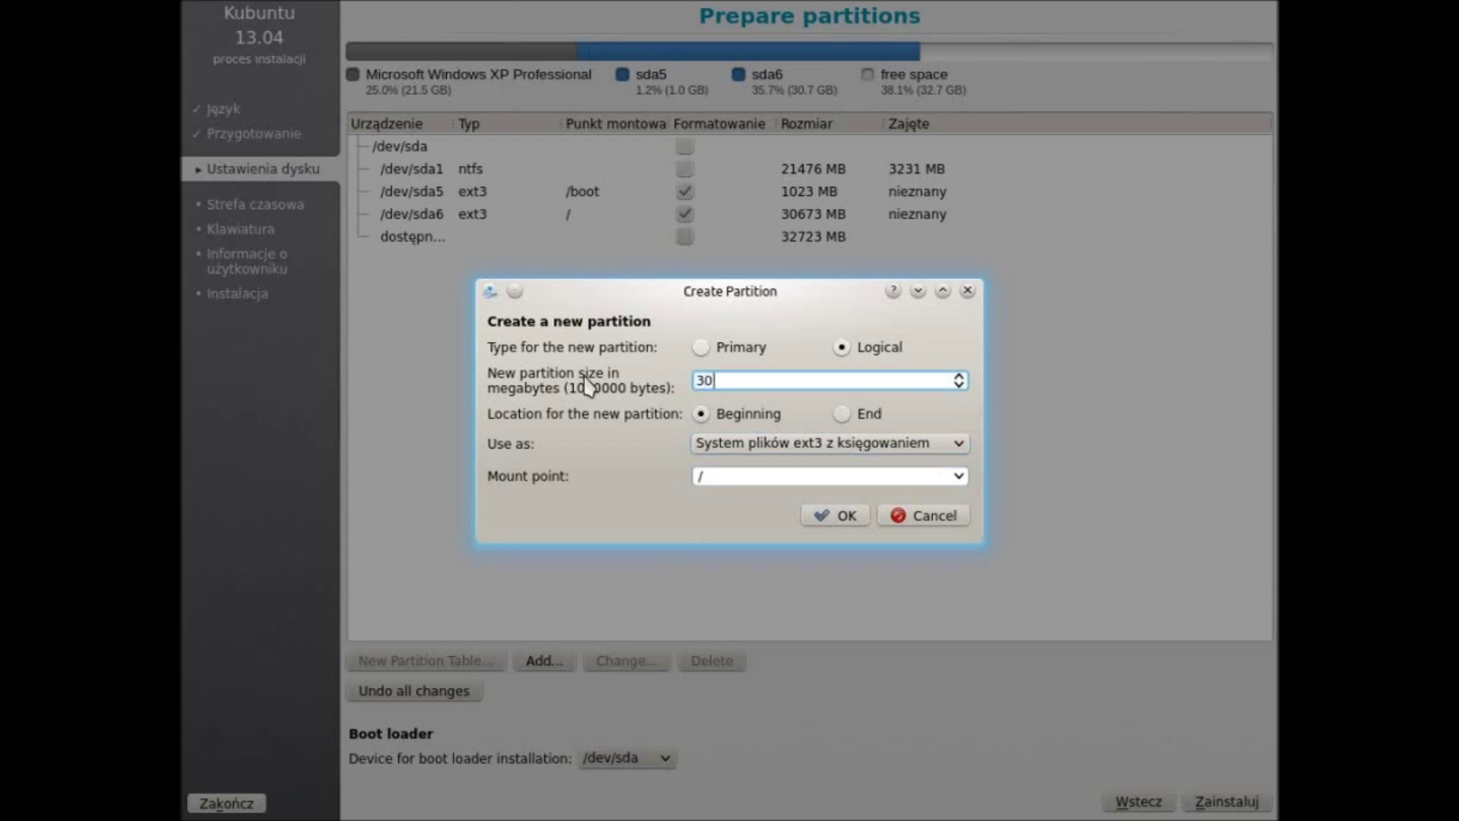
left_click(815, 479)
left_click(958, 476)
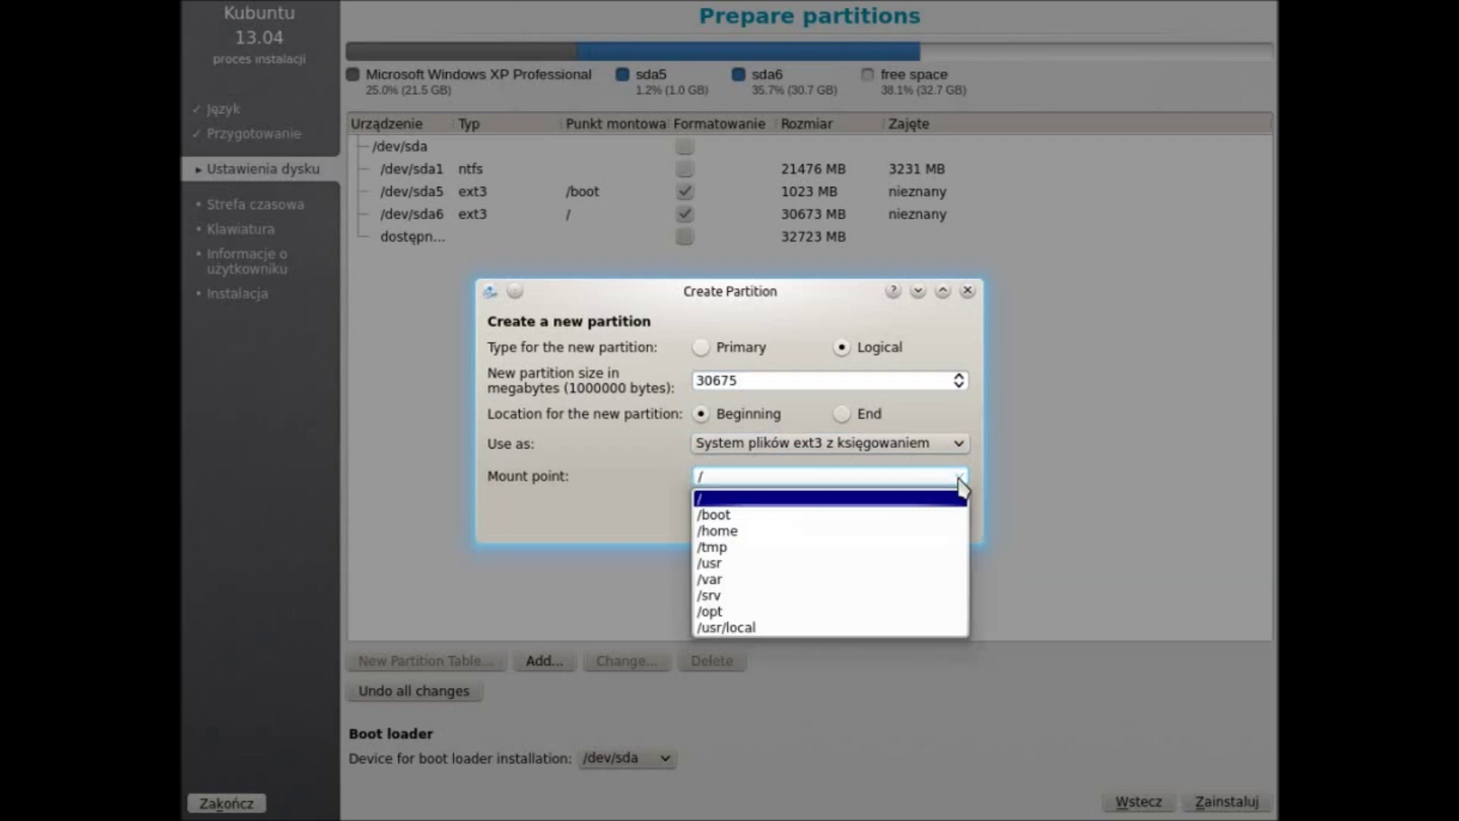
left_click(871, 536)
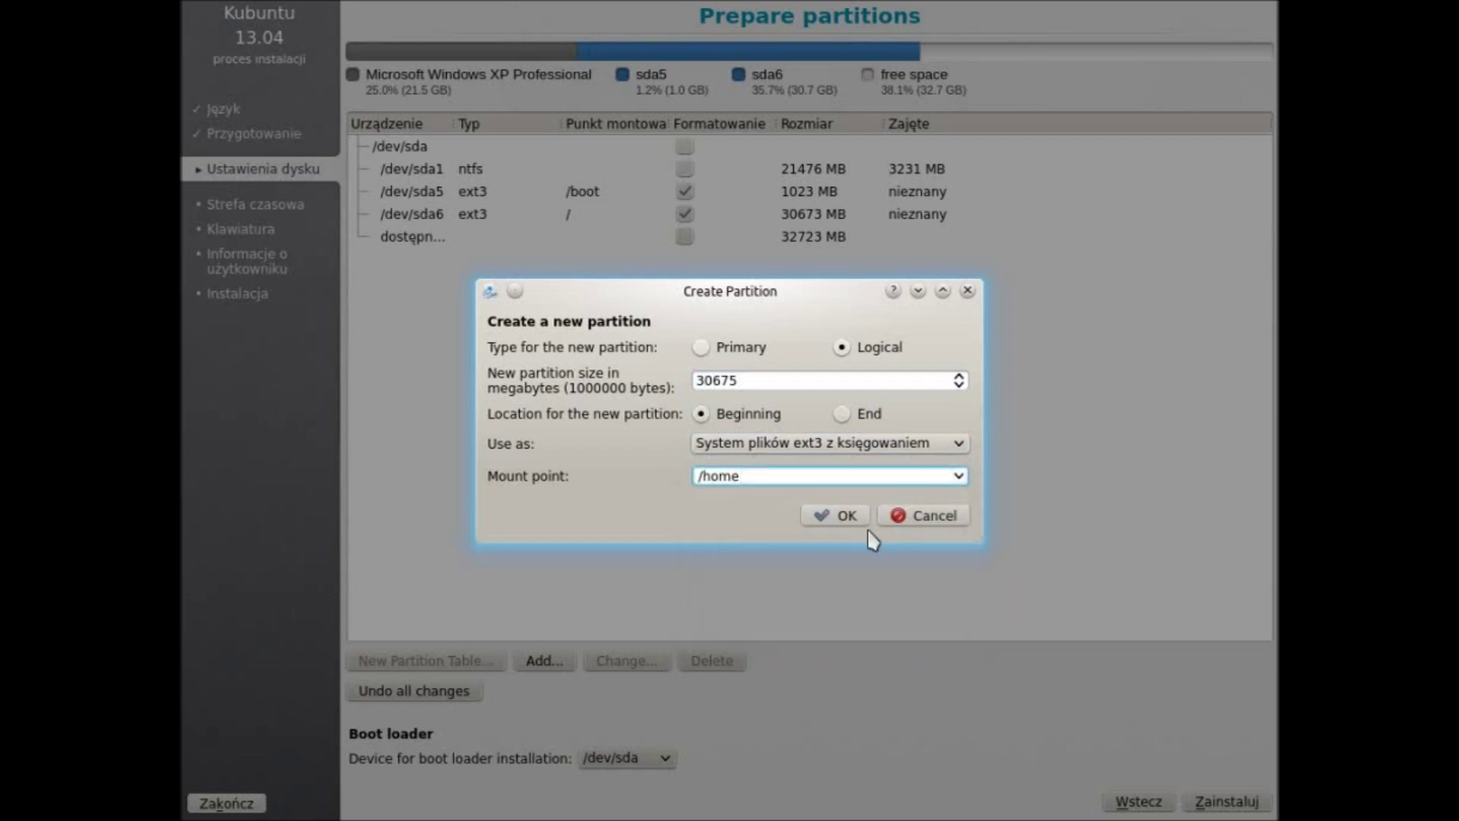
left_click(843, 516)
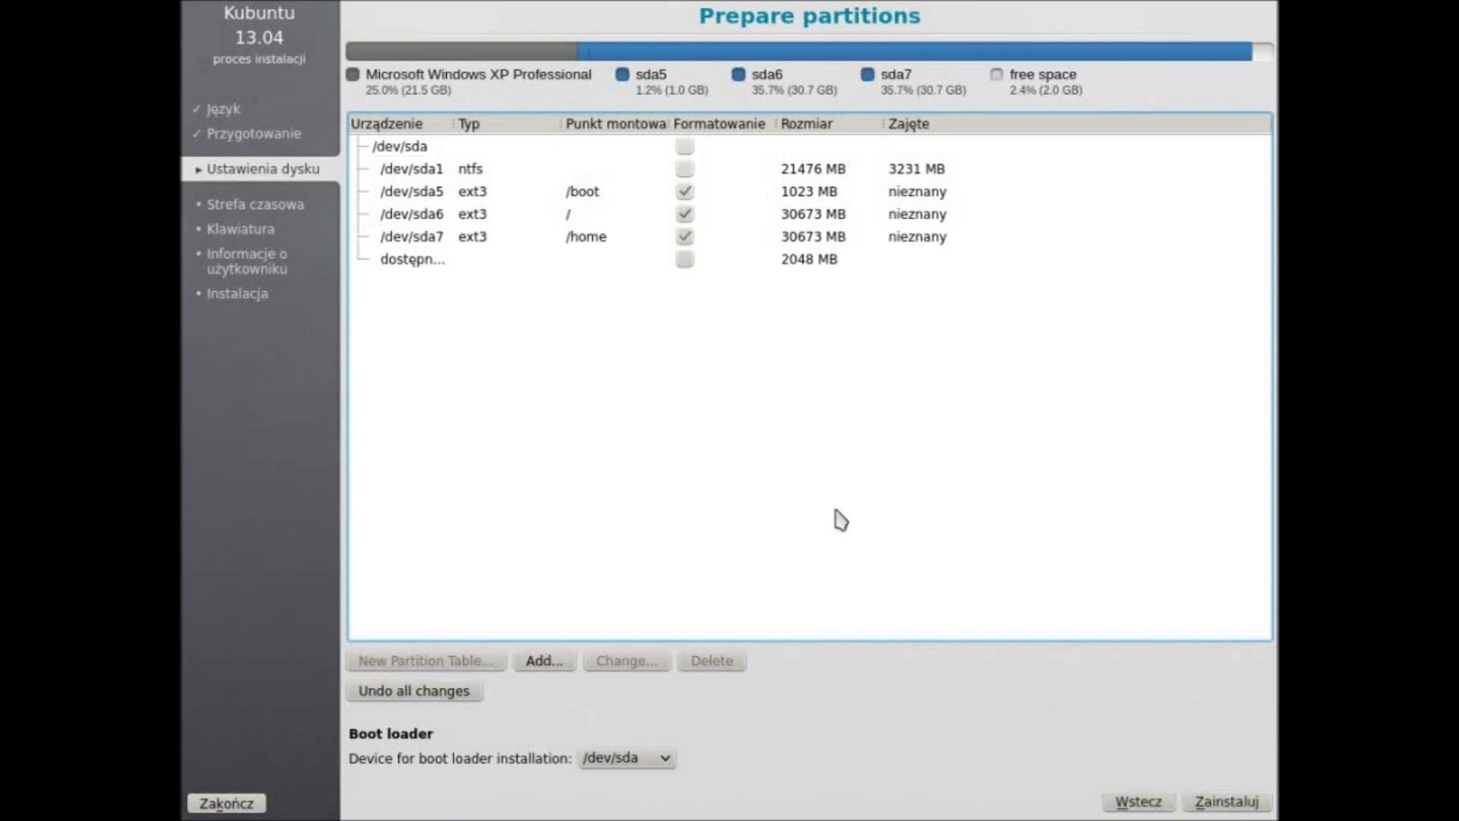
Create a logical swap partition (przestrzeń wymiany) using all of the remaining 2048 MB of free space.
double_click(655, 253)
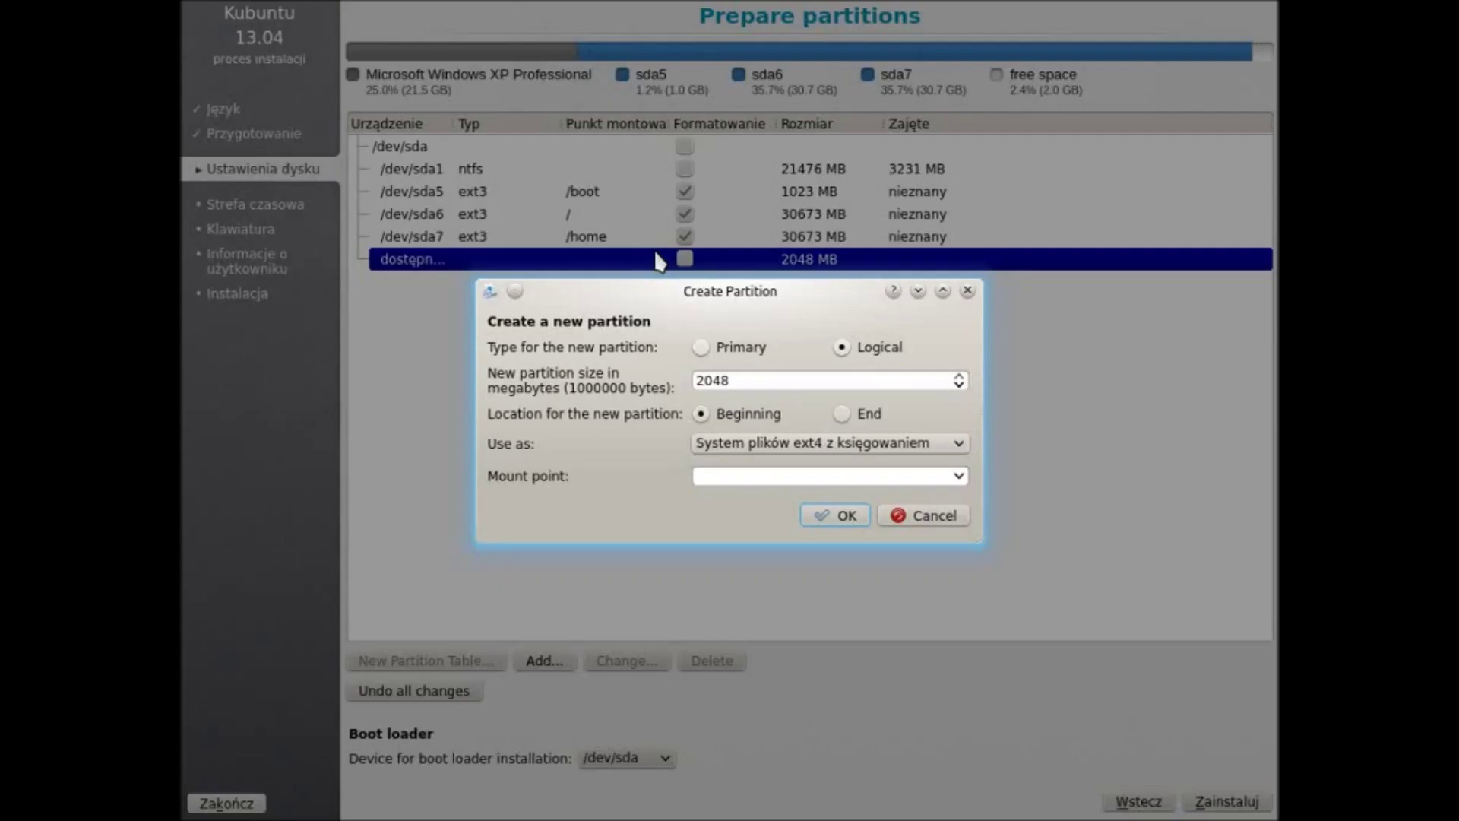
left_click(816, 450)
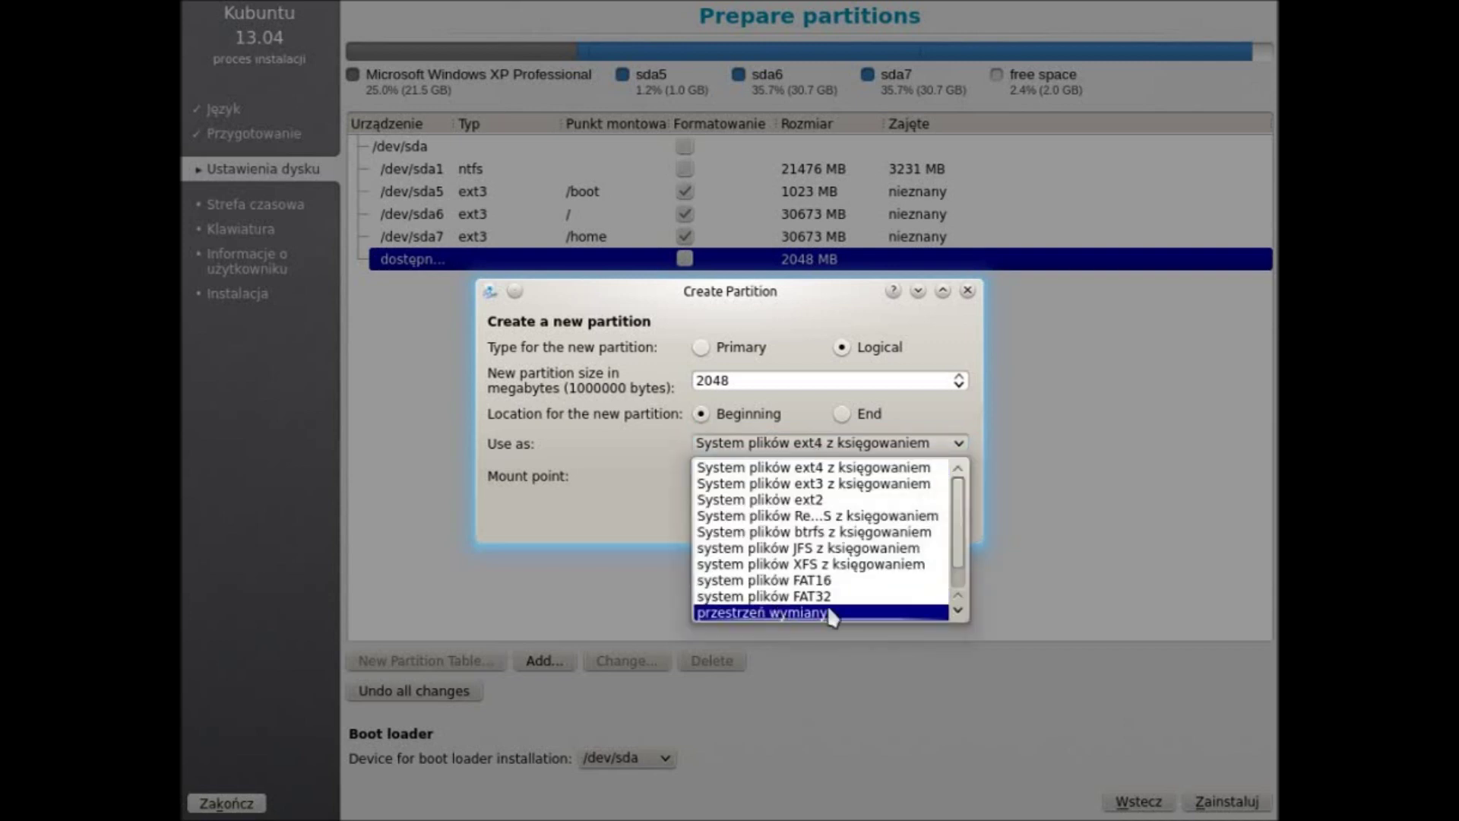
left_click(899, 612)
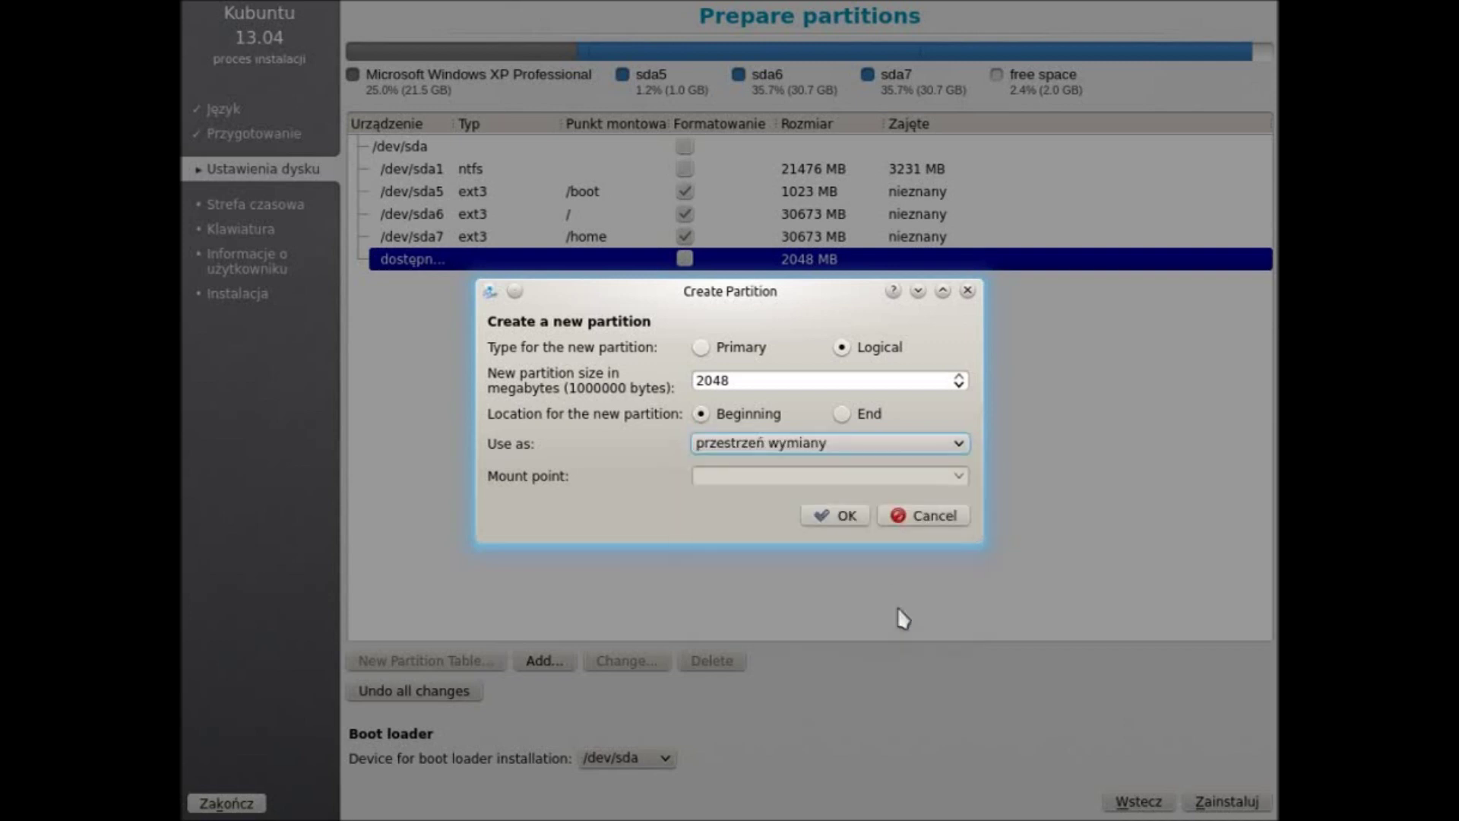
left_click(839, 513)
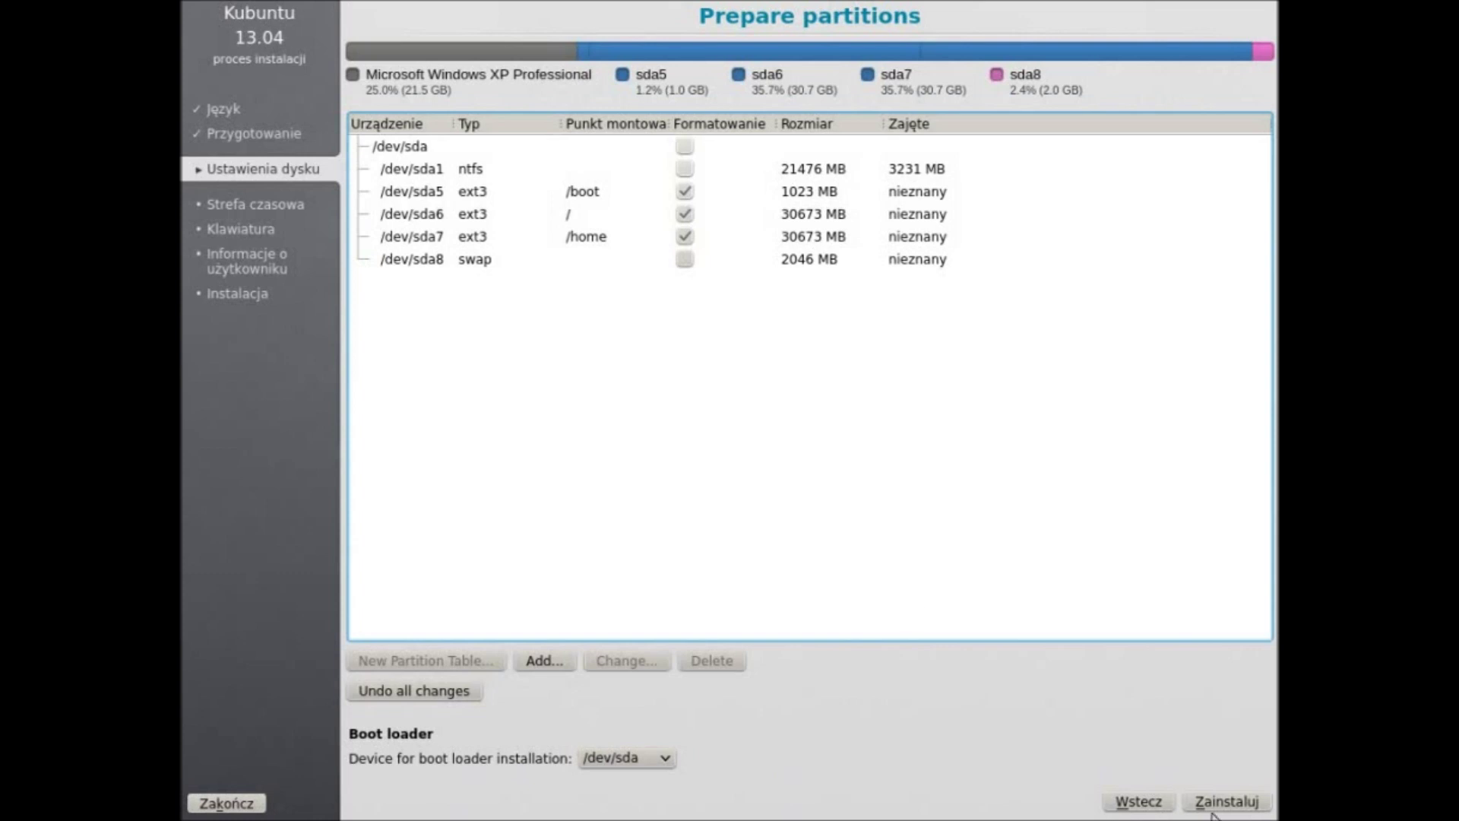
Review the type, mount point and formatting setting of each partition from /dev/sda1 to /dev/sda8.
left_click(743, 236)
left_click(661, 146)
left_click(638, 169)
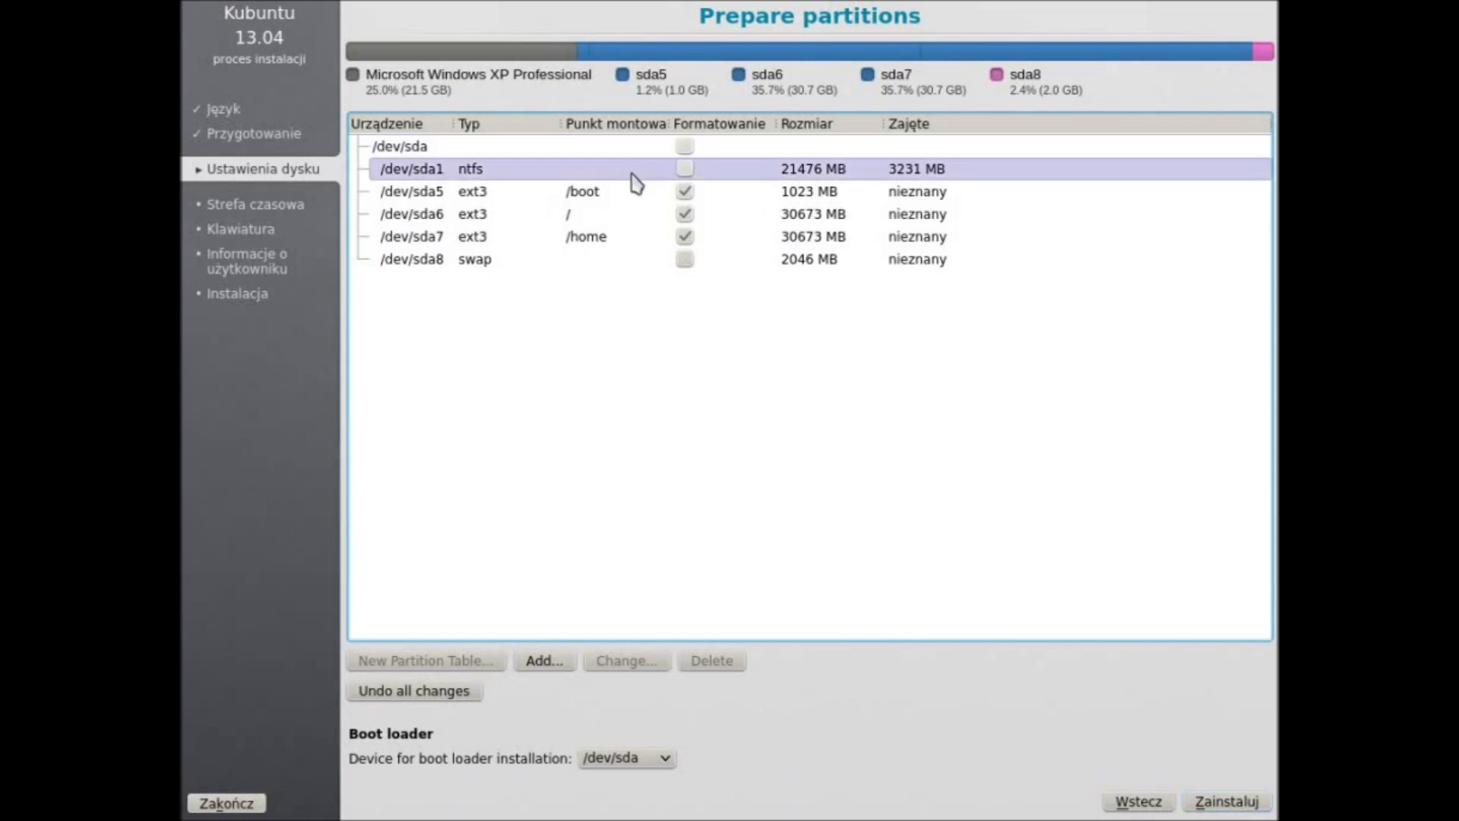
left_click(628, 191)
left_click(652, 215)
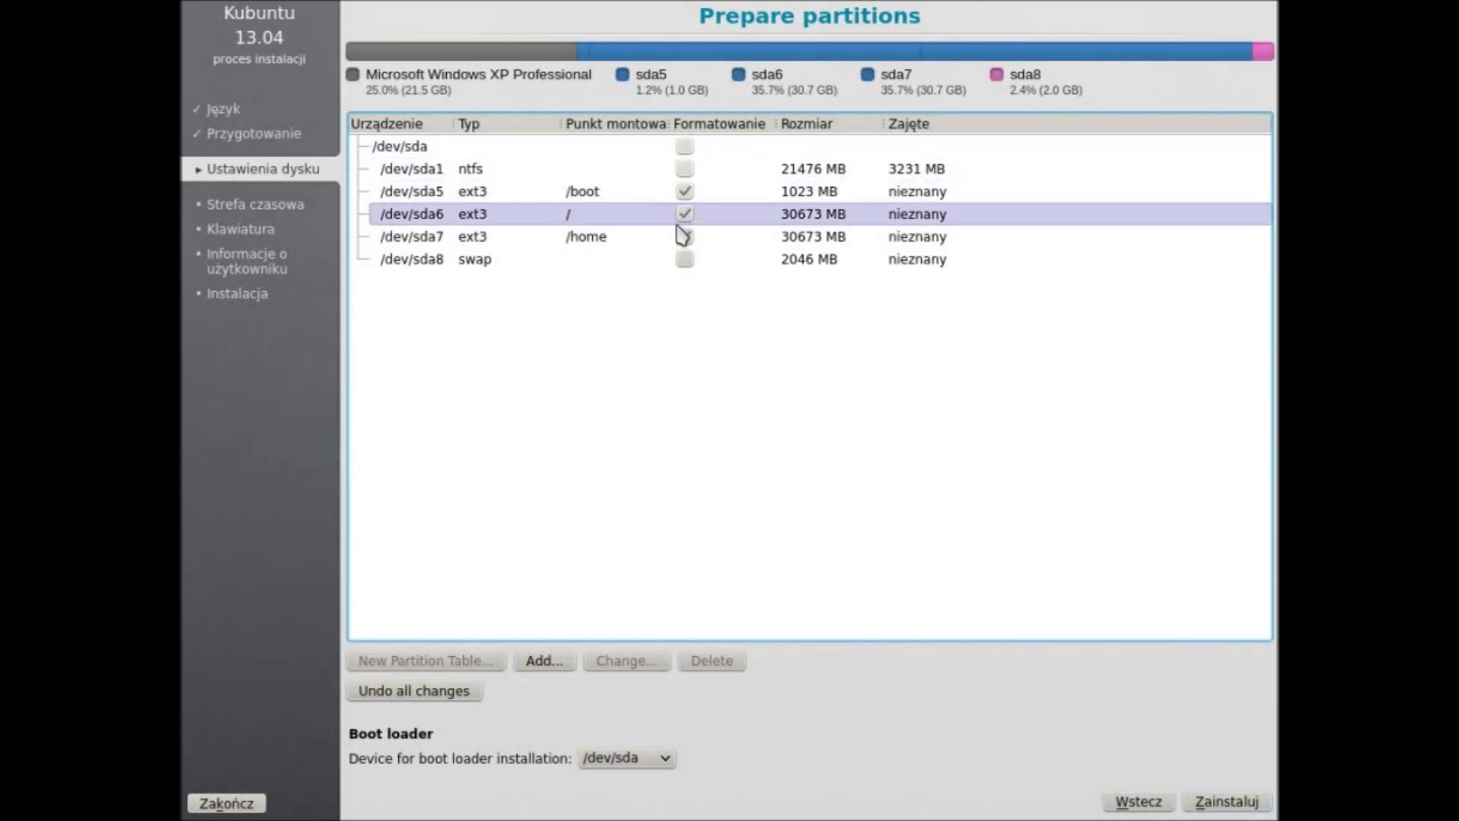
left_click(678, 233)
left_click(693, 259)
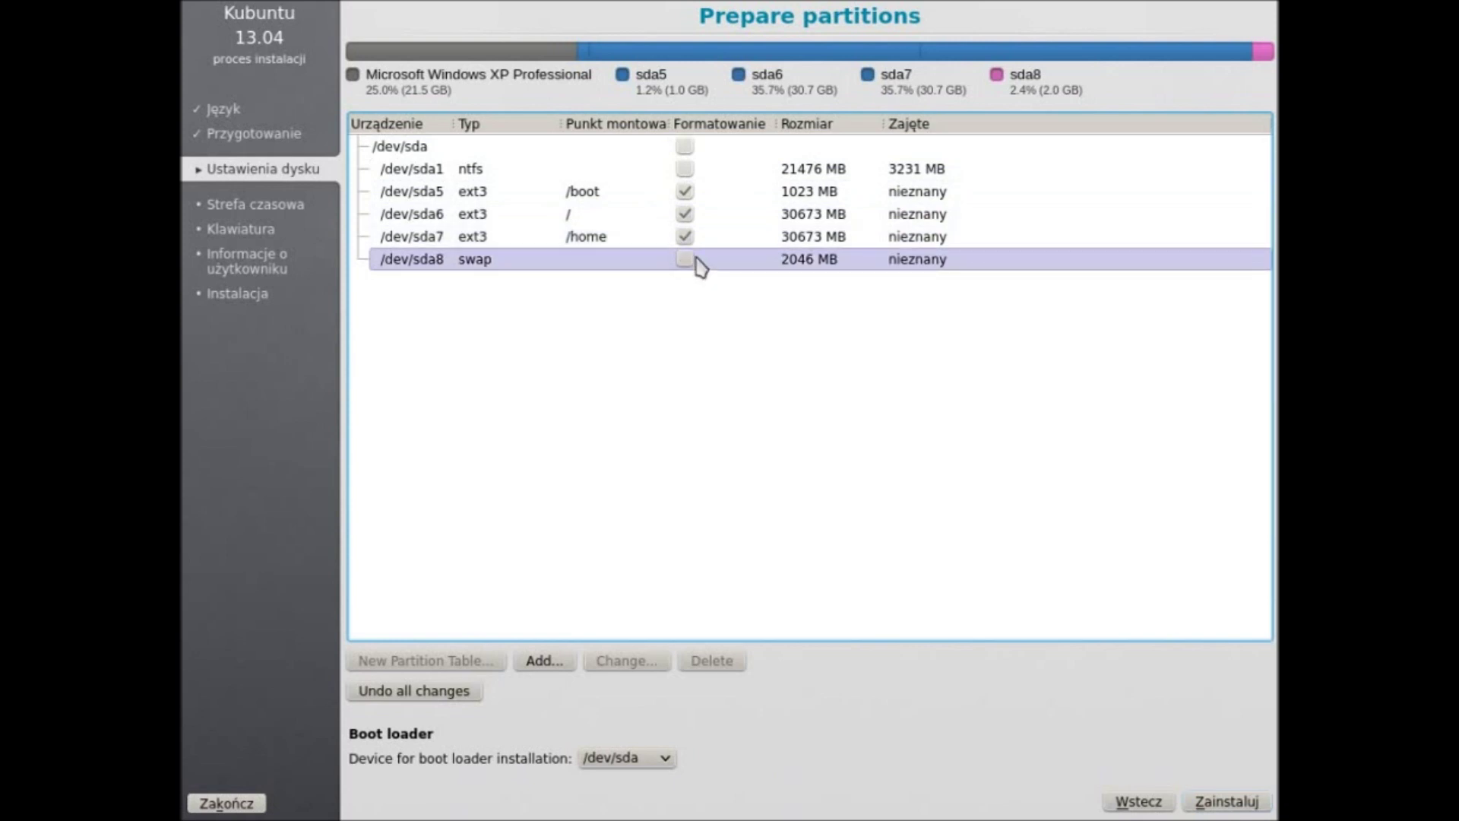
Start the installation with the prepared partition layout and the boot loader on /dev/sda.
left_click(666, 240)
left_click(644, 220)
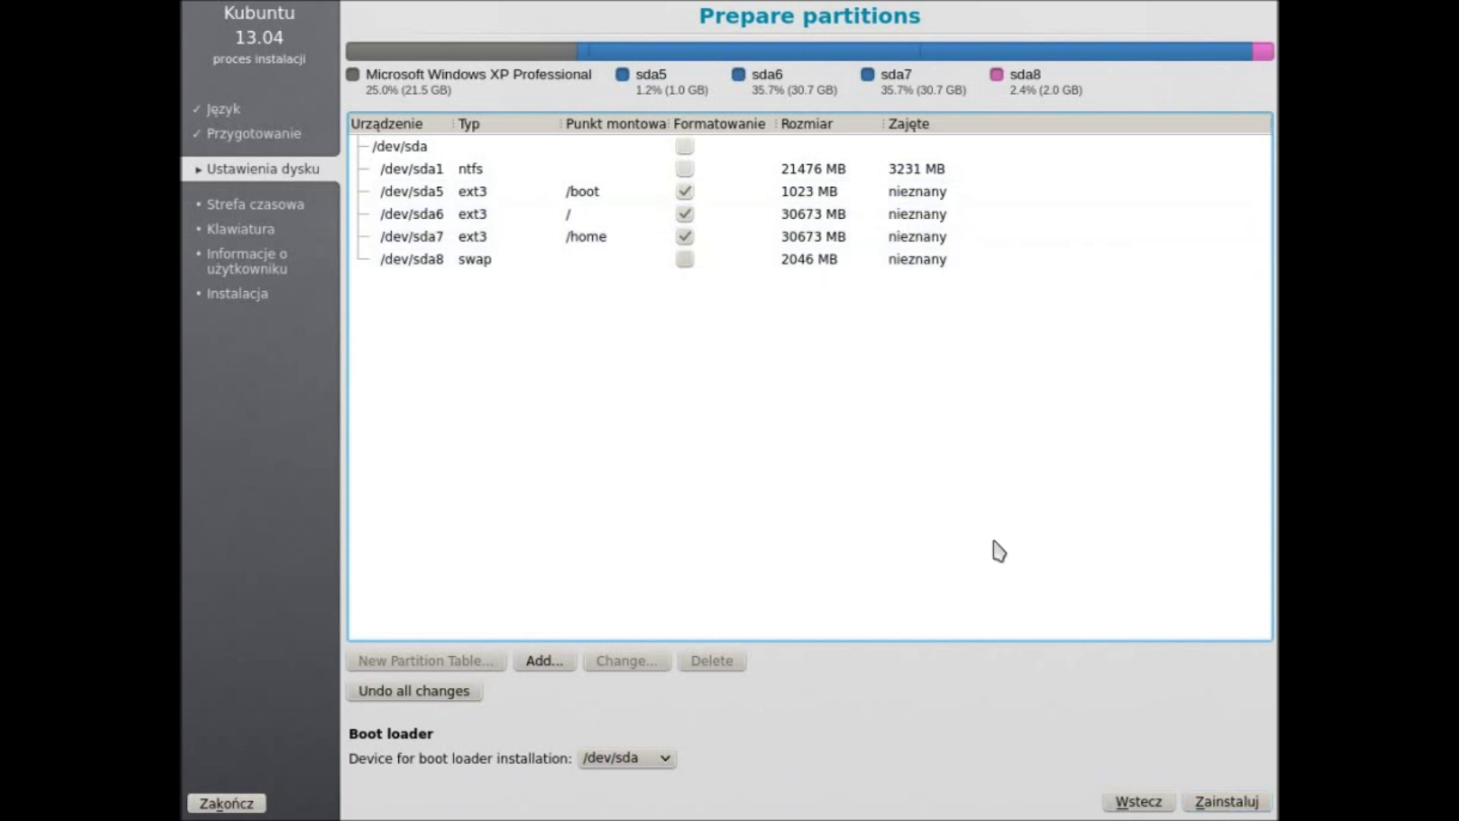
left_click(1192, 804)
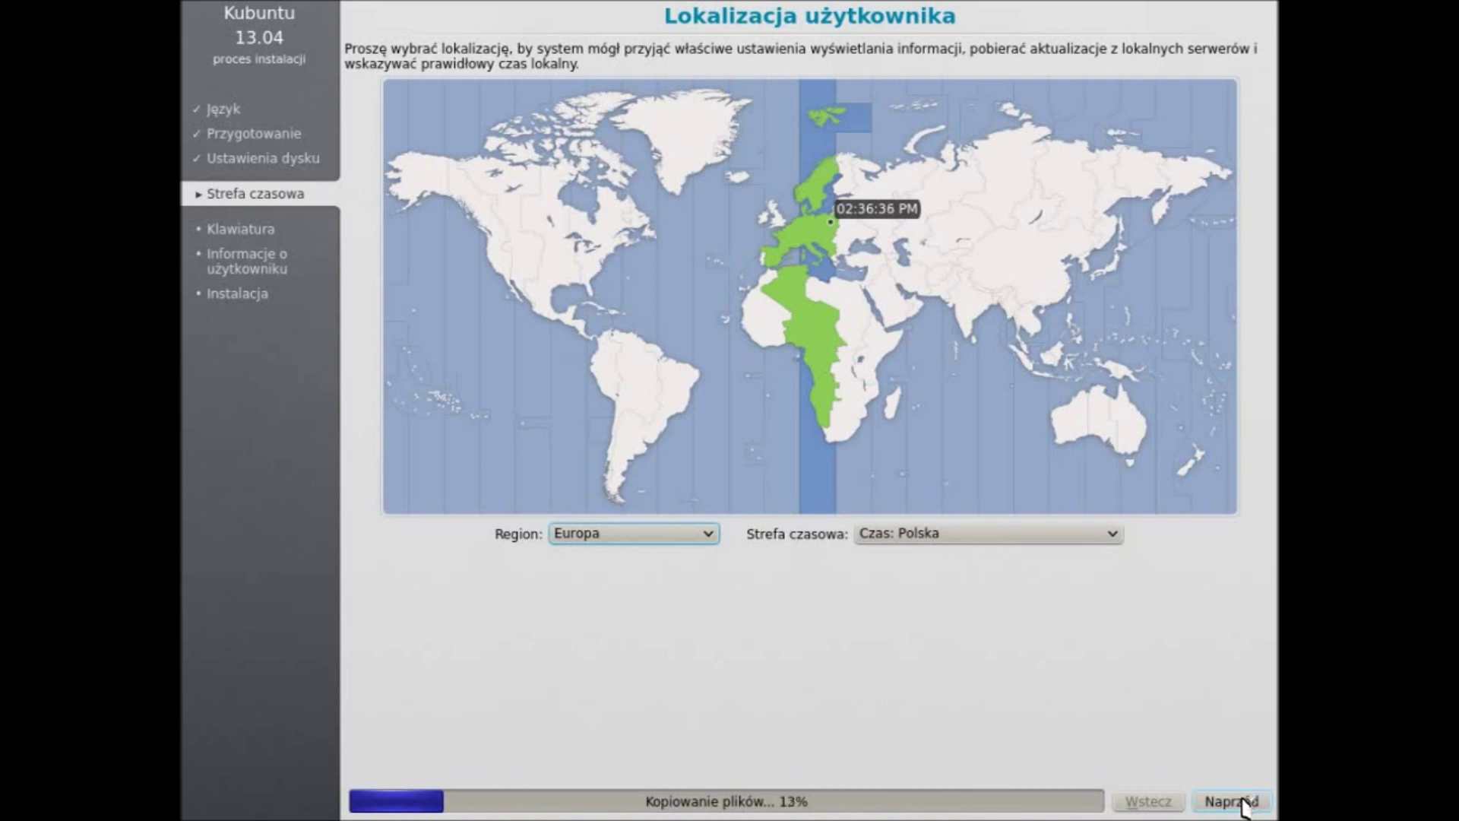
Accept the region Europa with the Polish time zone (Czas: Polska) and the Polski keyboard layout and variant.
left_click(1242, 800)
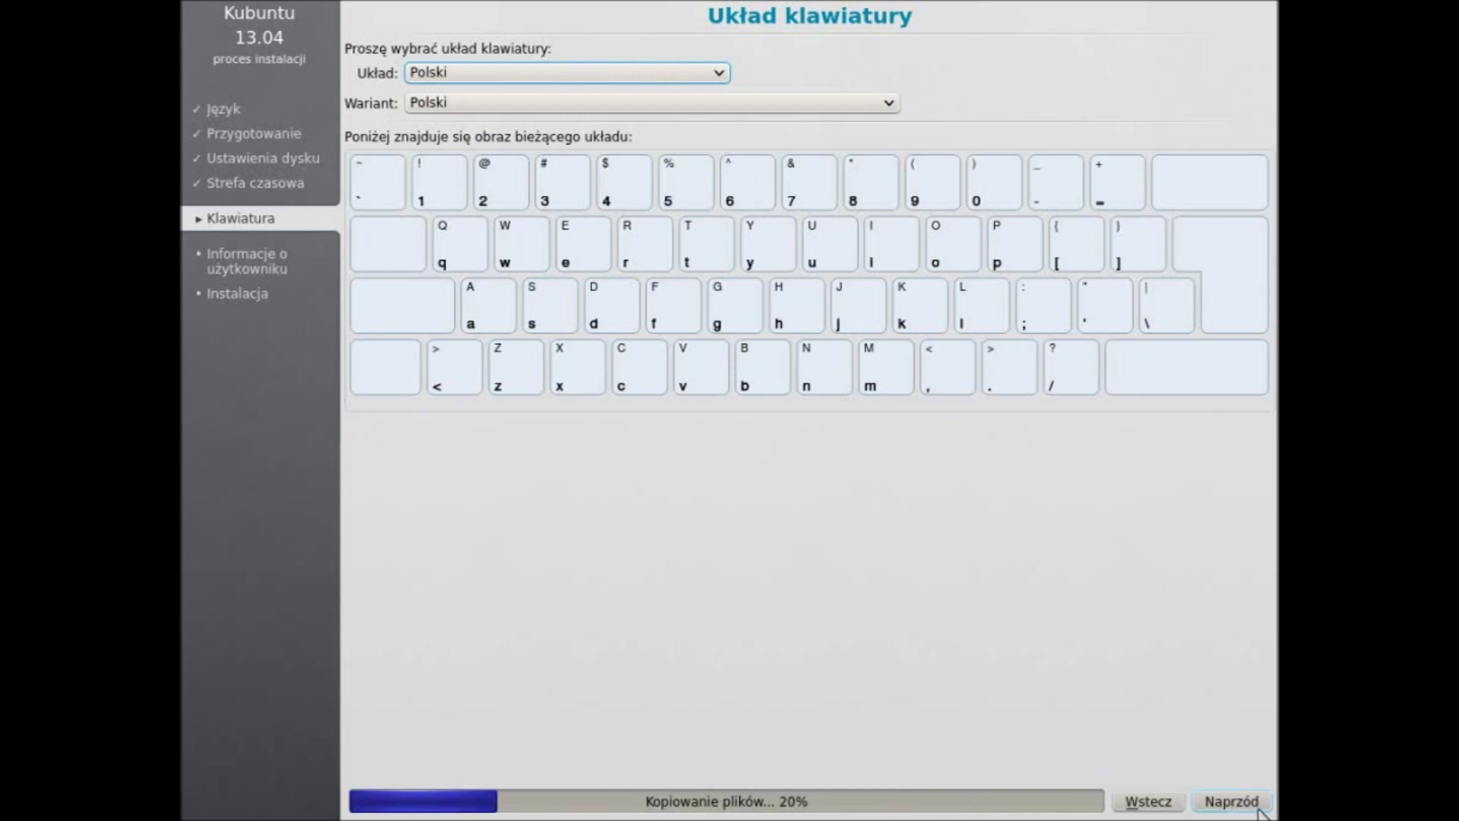
left_click(1258, 808)
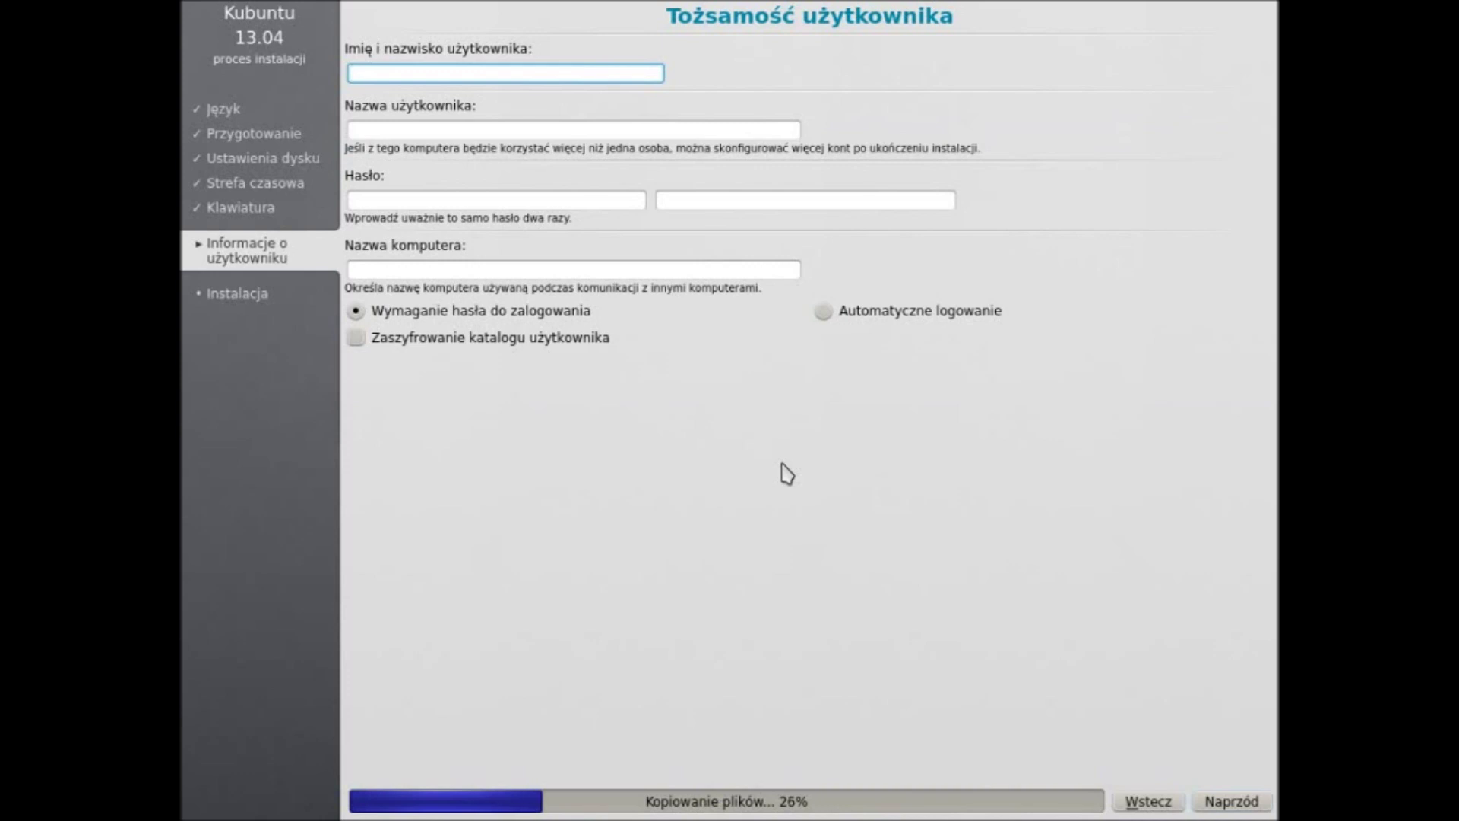
Enter the user's name and fill in the account password and its confirmation.
type("Kamil")
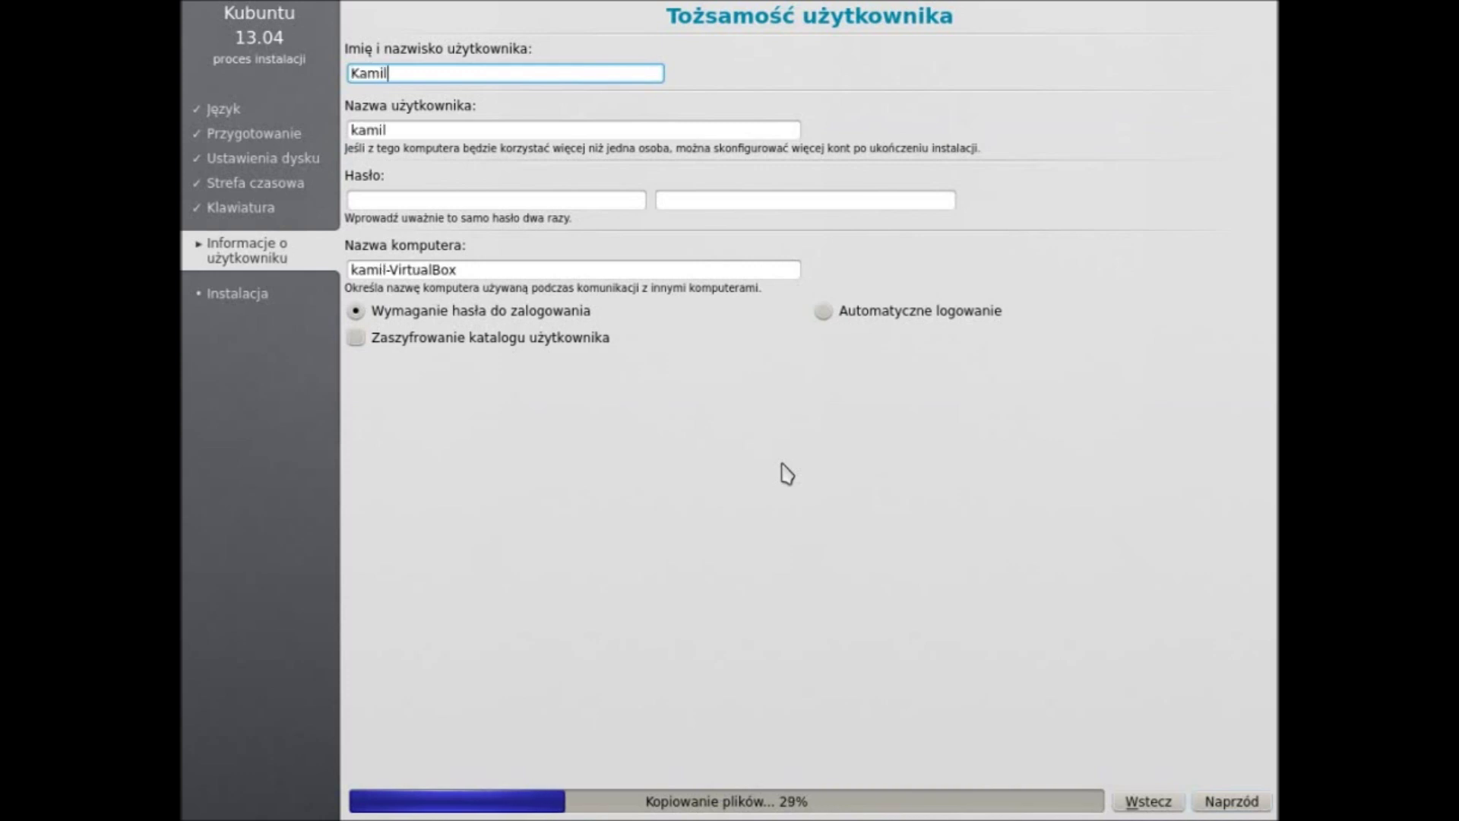
left_click(530, 191)
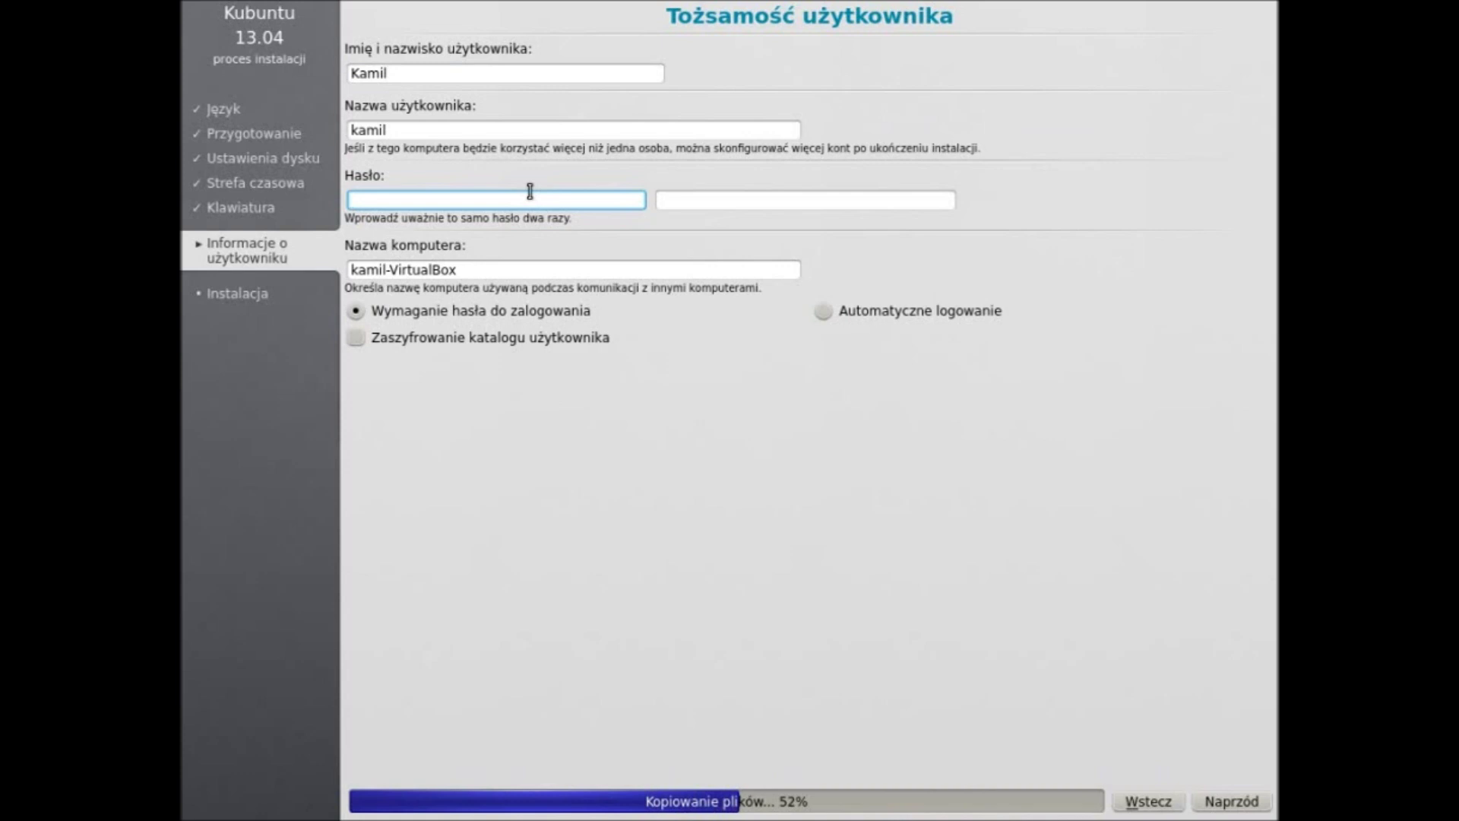
type("******")
left_click(670, 204)
type("*****")
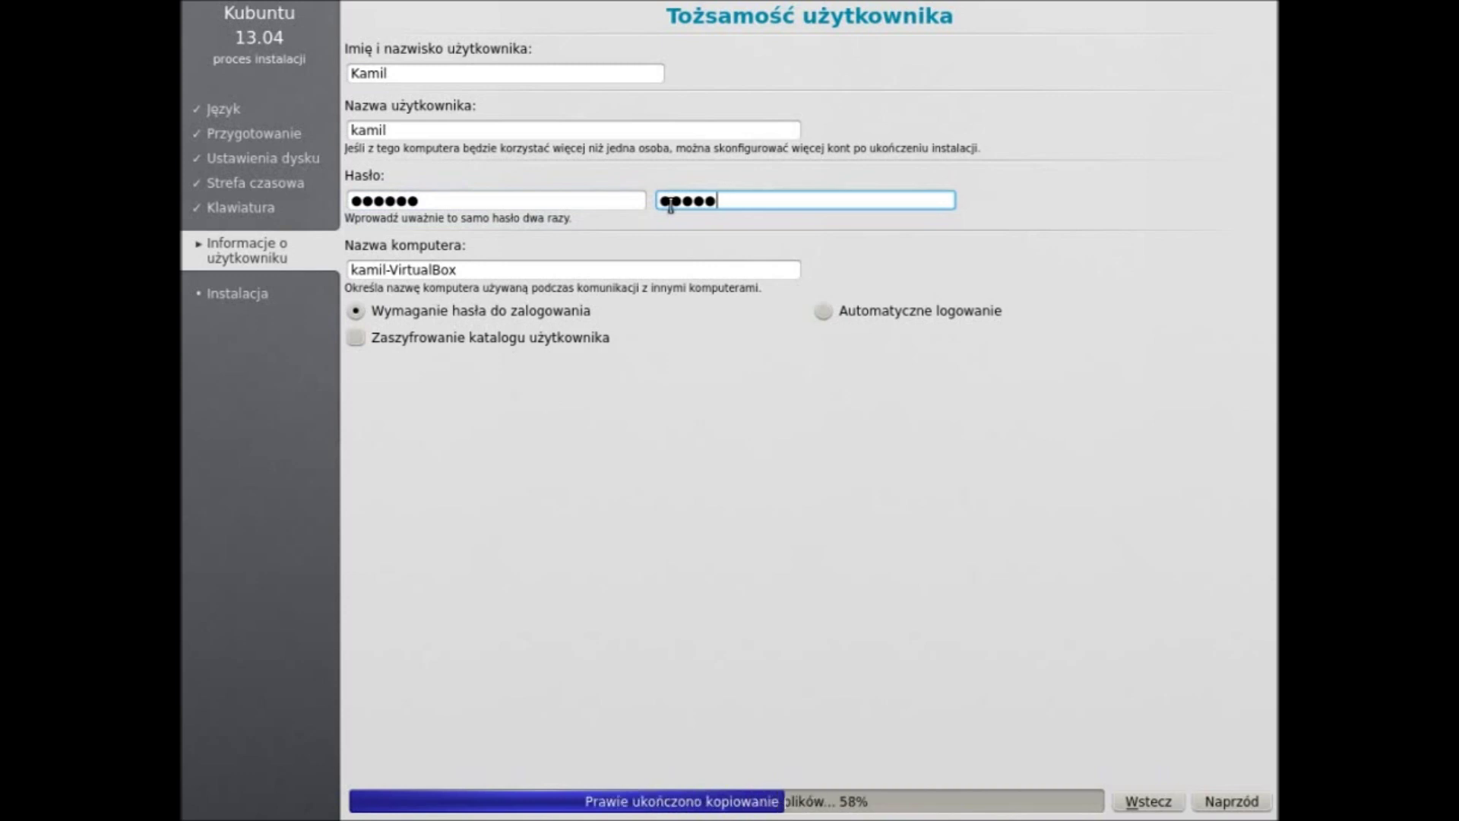
Set the computer name to vbox, re-enter the account password confirmation and submit the user details.
left_click_drag(459, 269, 281, 241)
type("vbox")
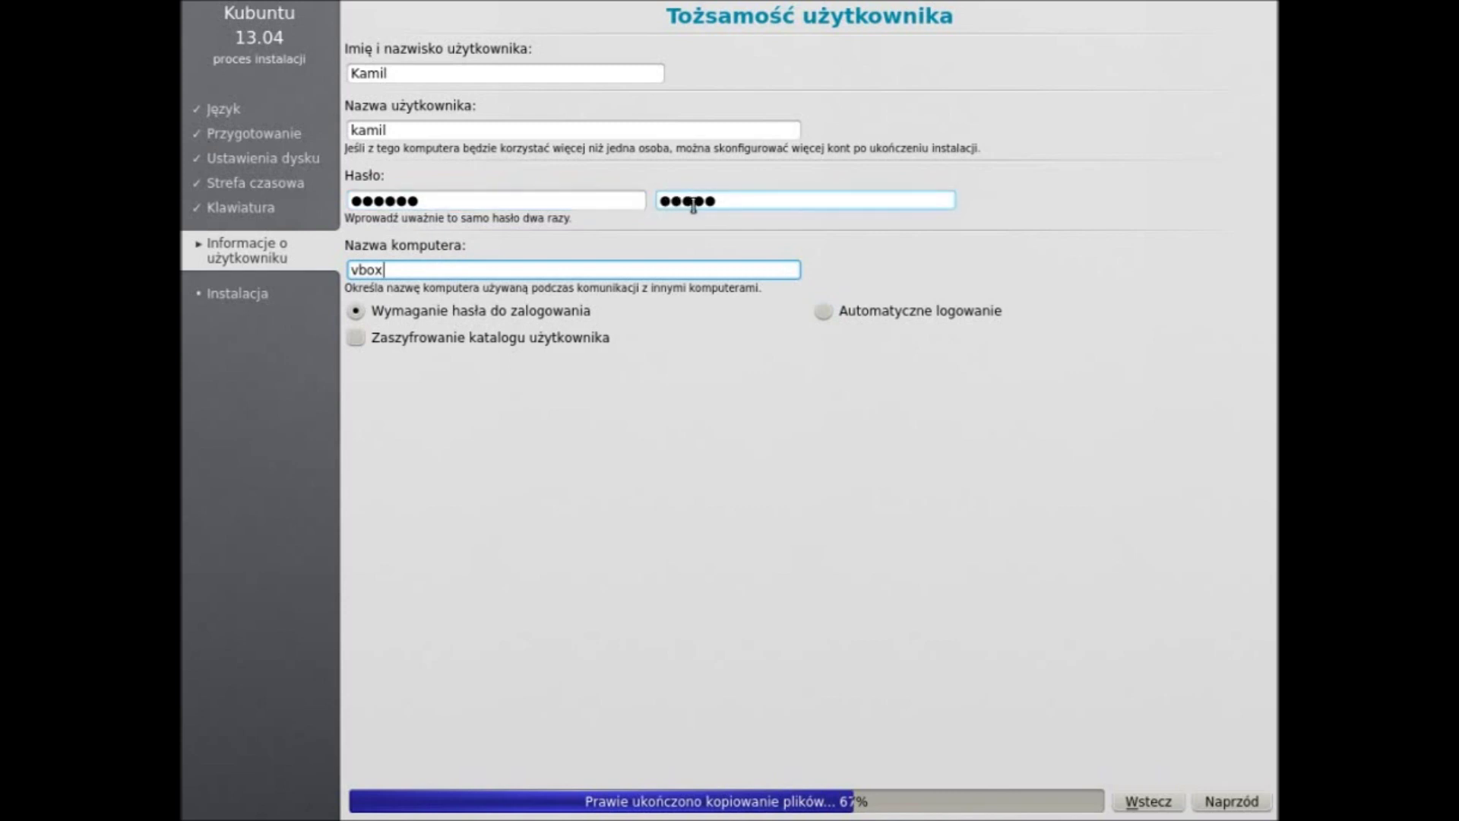
left_click(669, 199)
key("BackSpace")
key("BackSpace")
key("BackSpace")
key("BackSpace")
key("BackSpace")
type("******")
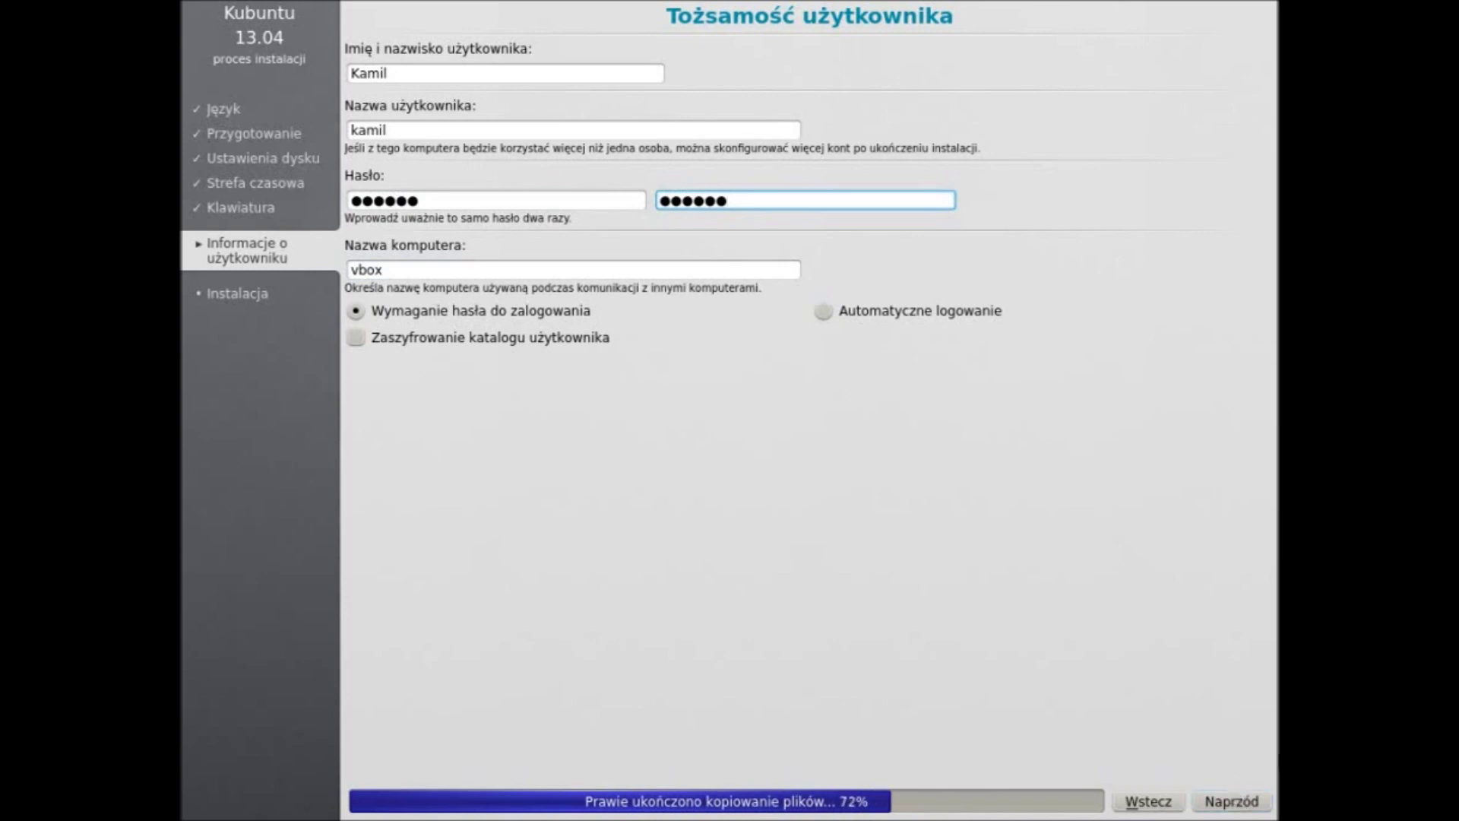
left_click(1232, 802)
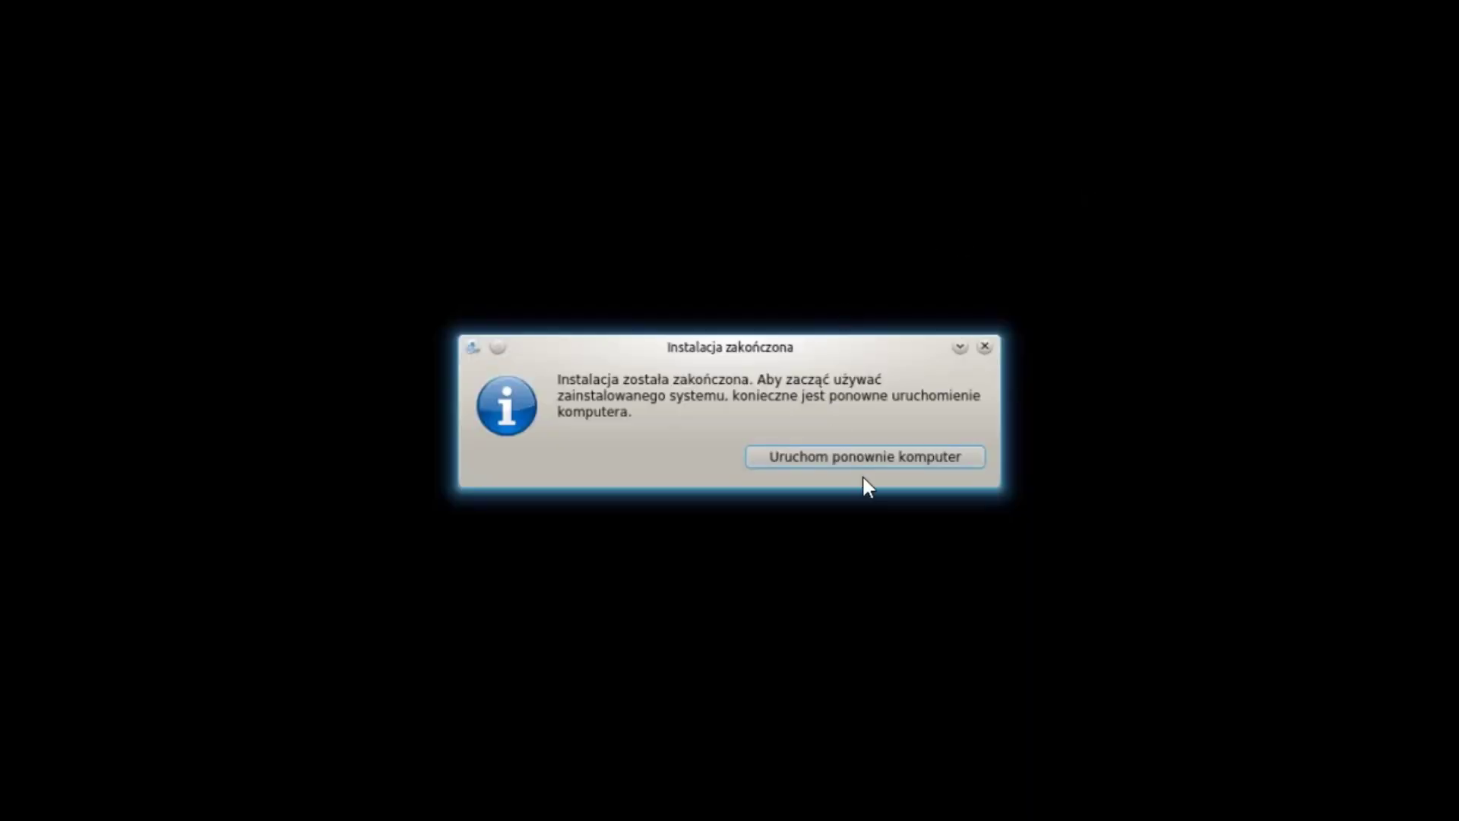
Restart the computer and go through the GRUB boot entries down to Microsoft Windows XP Professional.
left_click(816, 461)
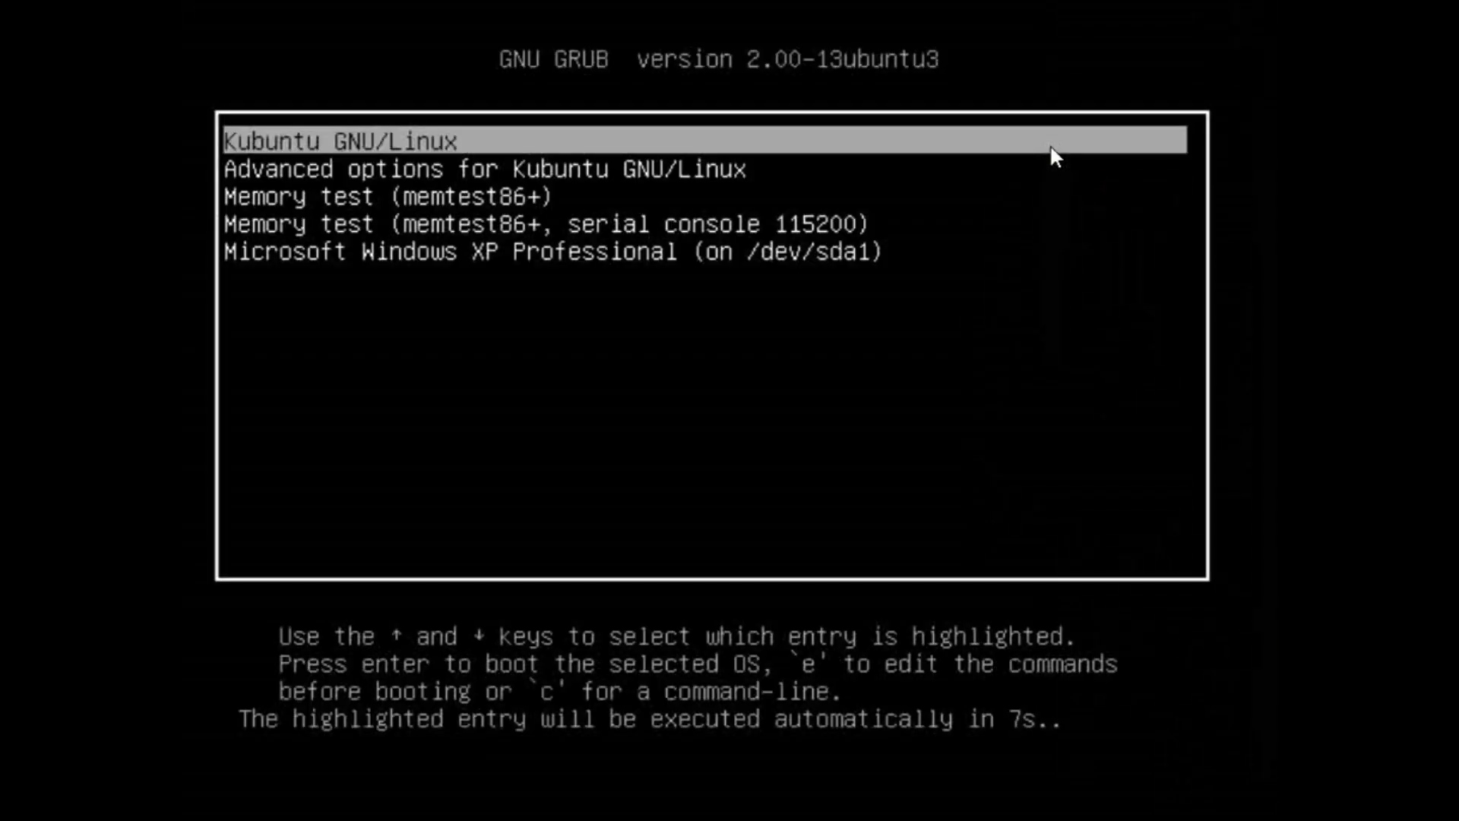
key("Down")
key("Up")
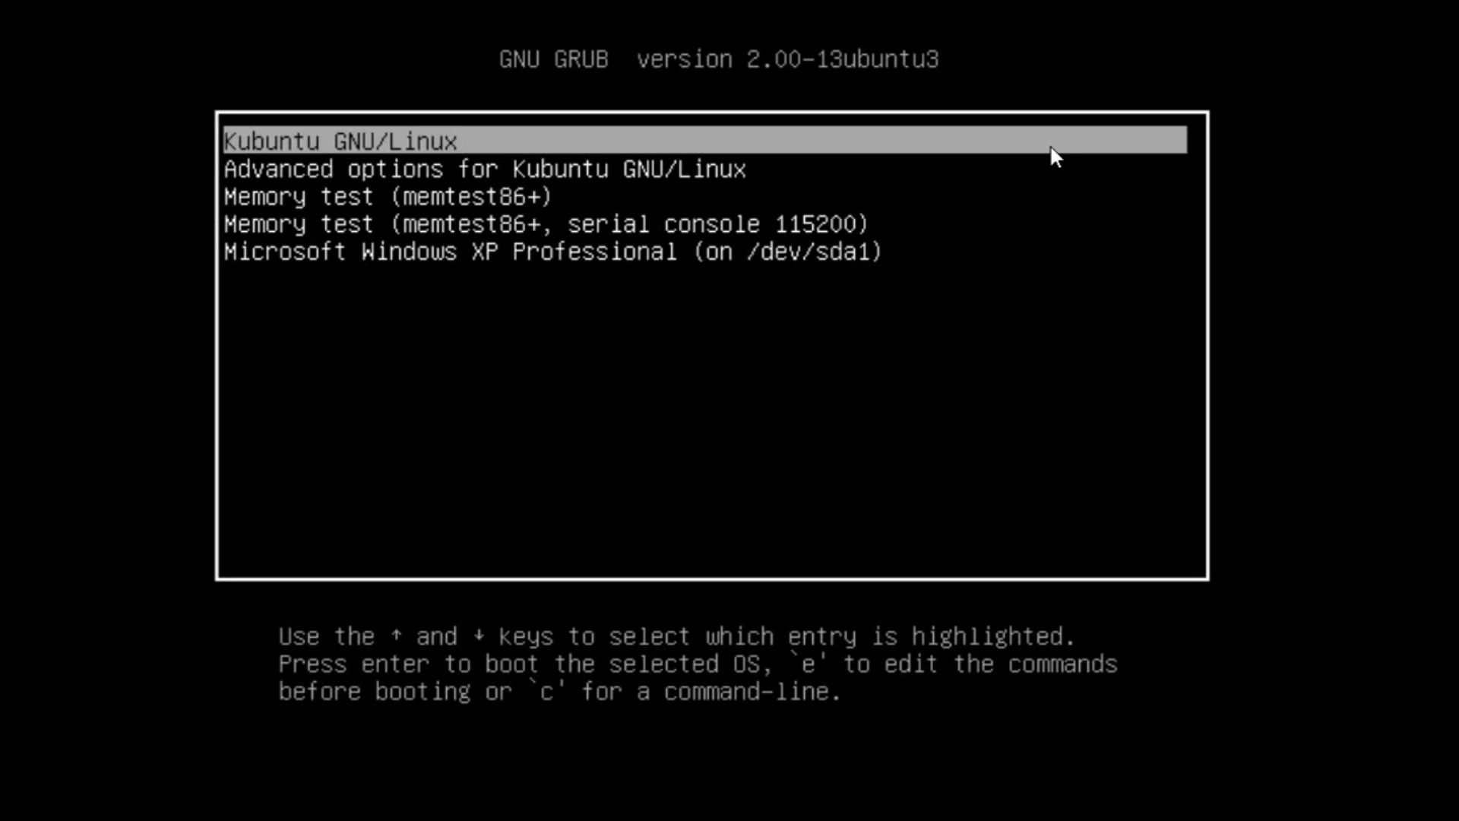
key("Down")
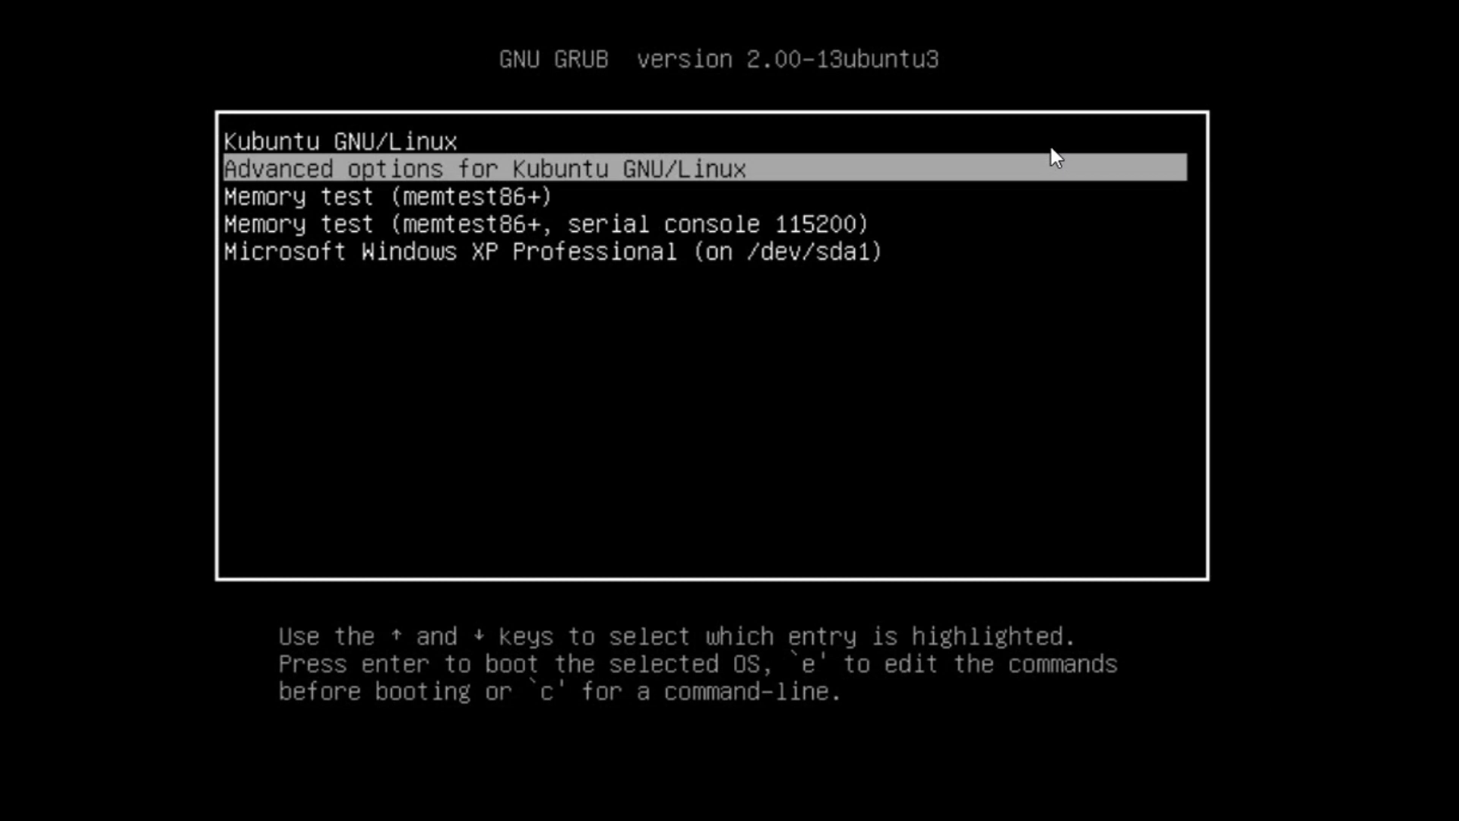
key("Down")
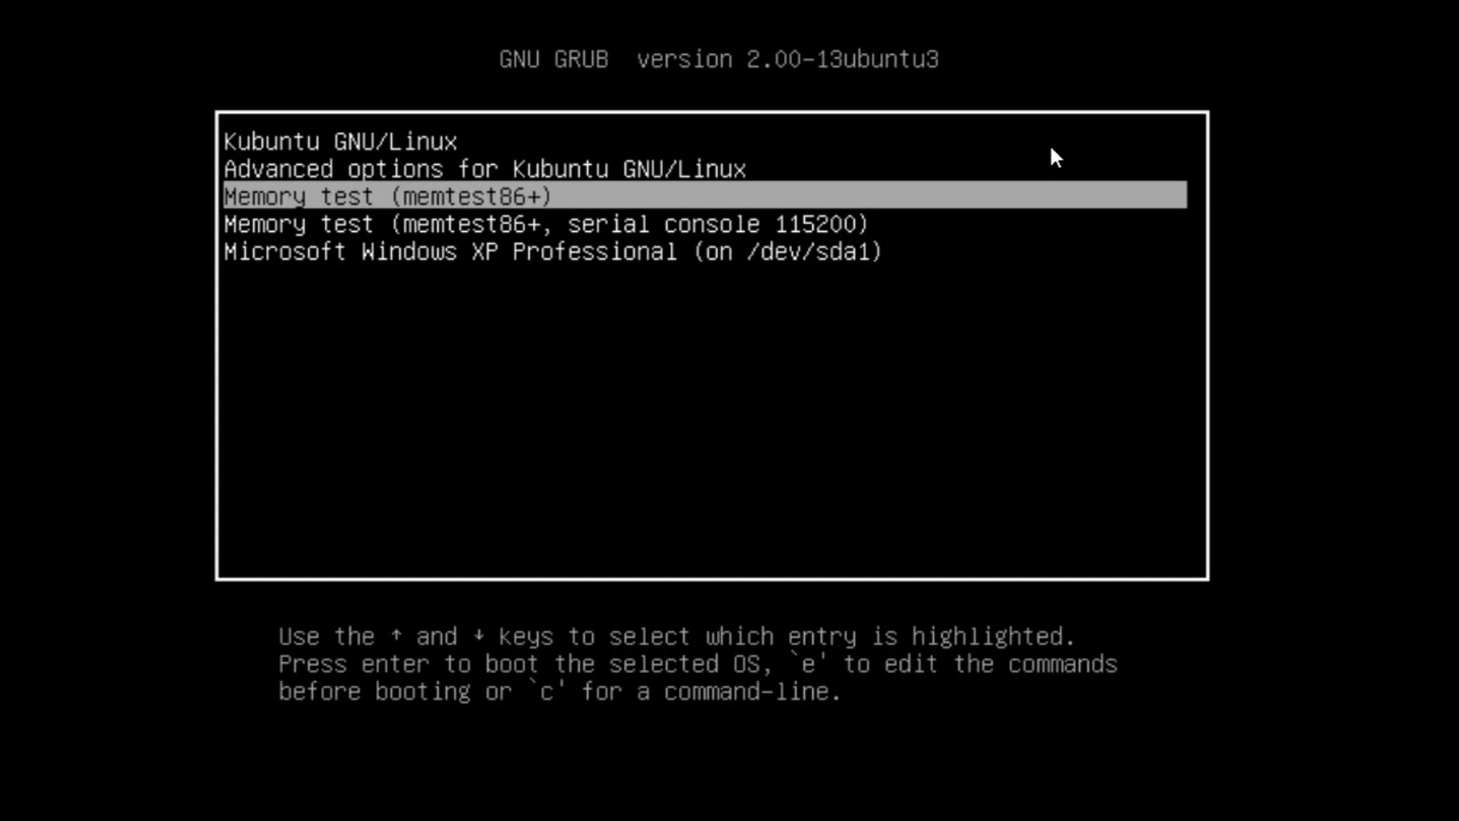
key("Down")
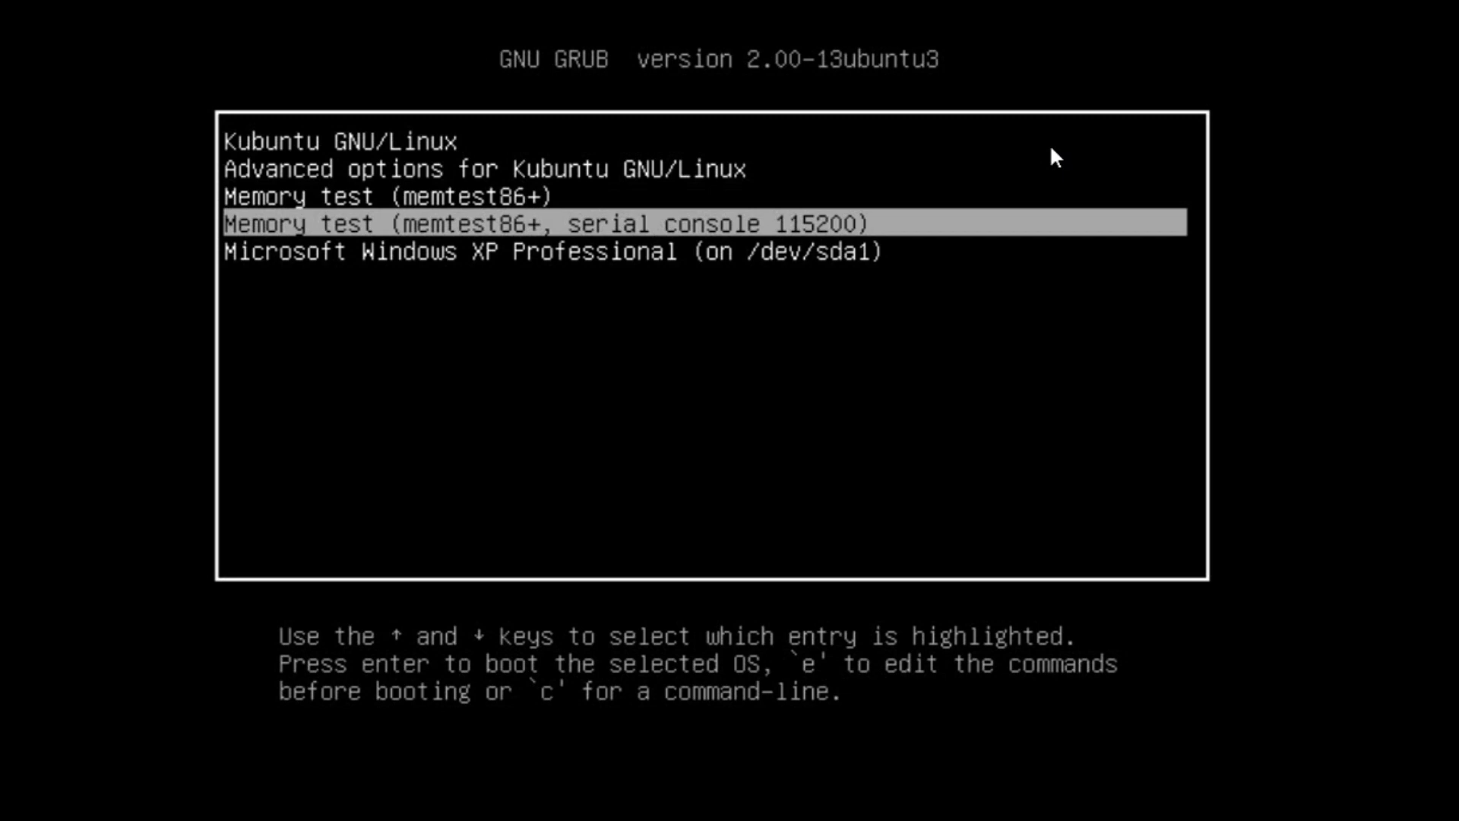
key("Down")
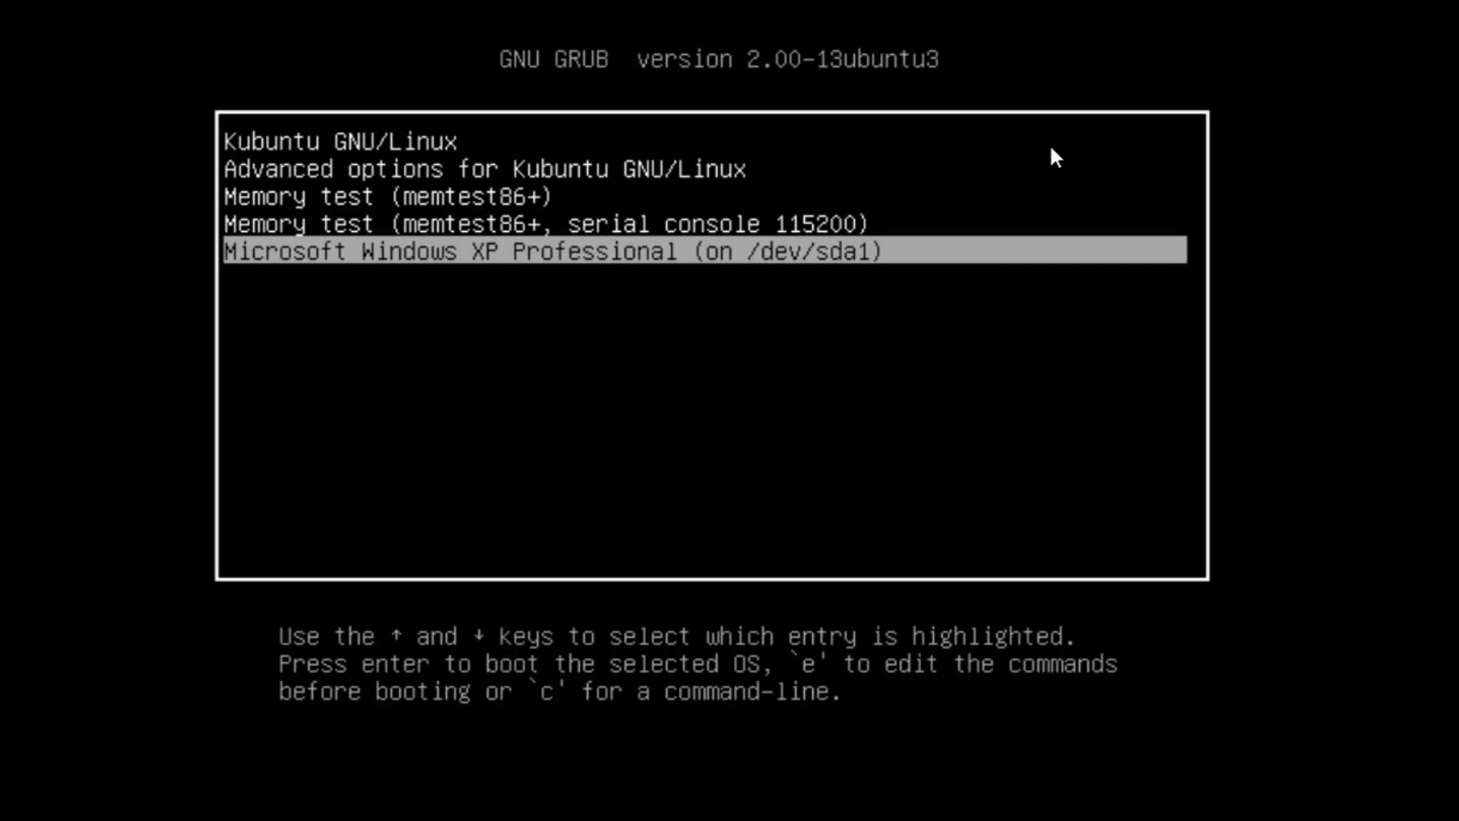
Boot the Kubuntu GNU/Linux entry from the GRUB list.
key("Up")
key("Up")
key("Up")
key("Up")
key("Return")
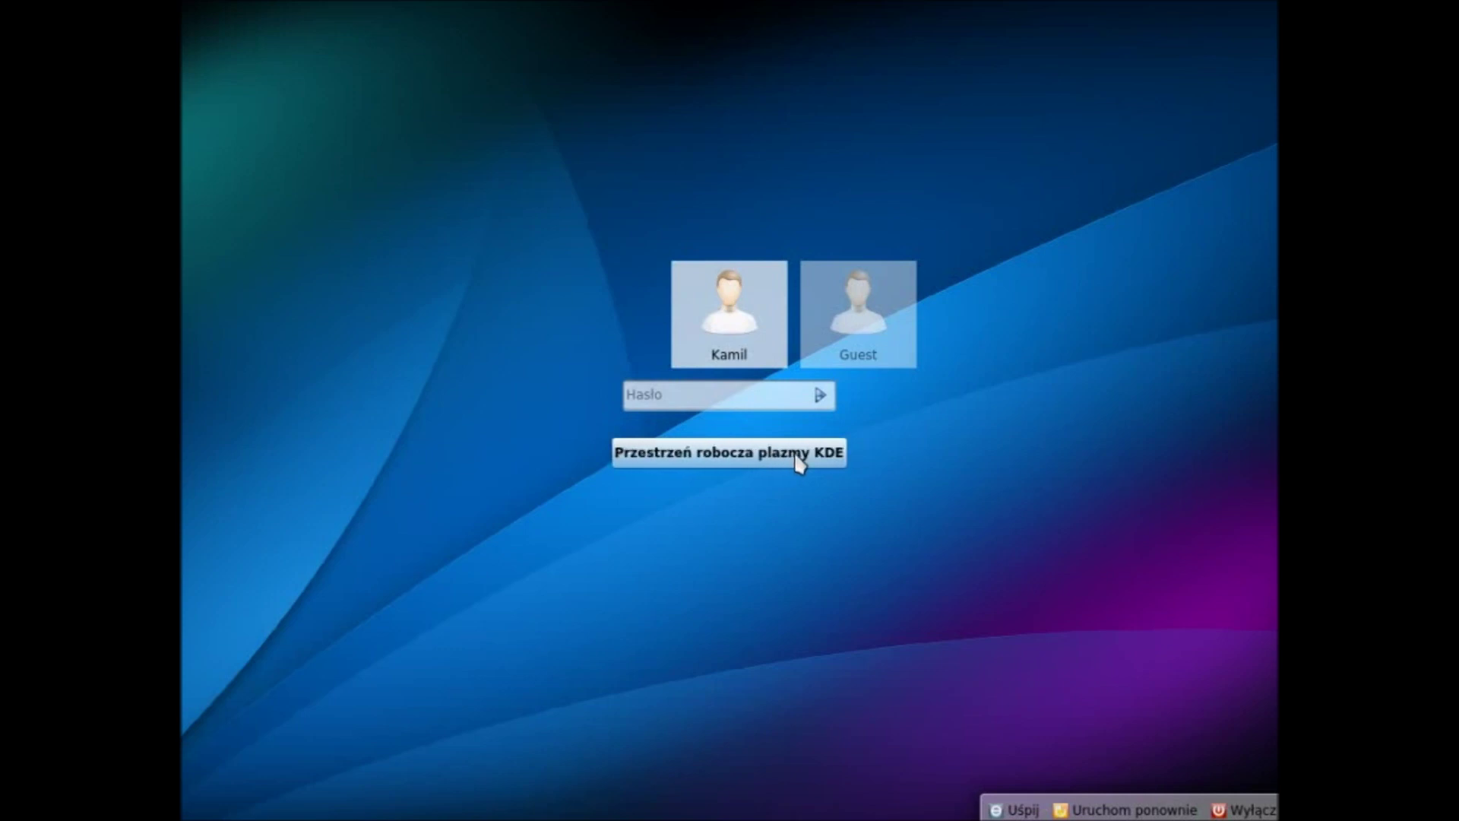
Log in to the KDE Plasma workspace by entering the account password of the newly created user.
left_click(661, 399)
type("••••••")
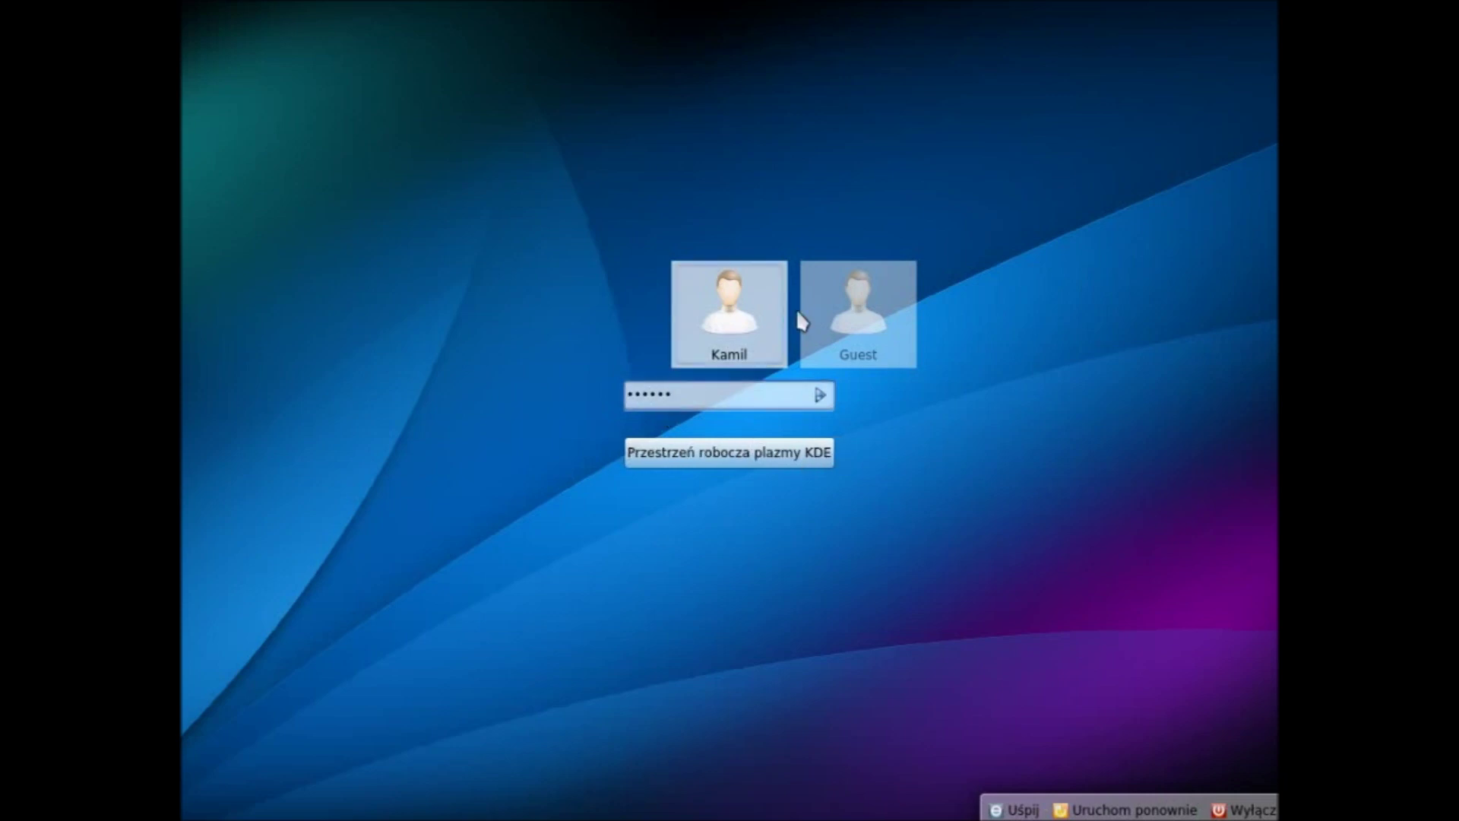
left_click(819, 395)
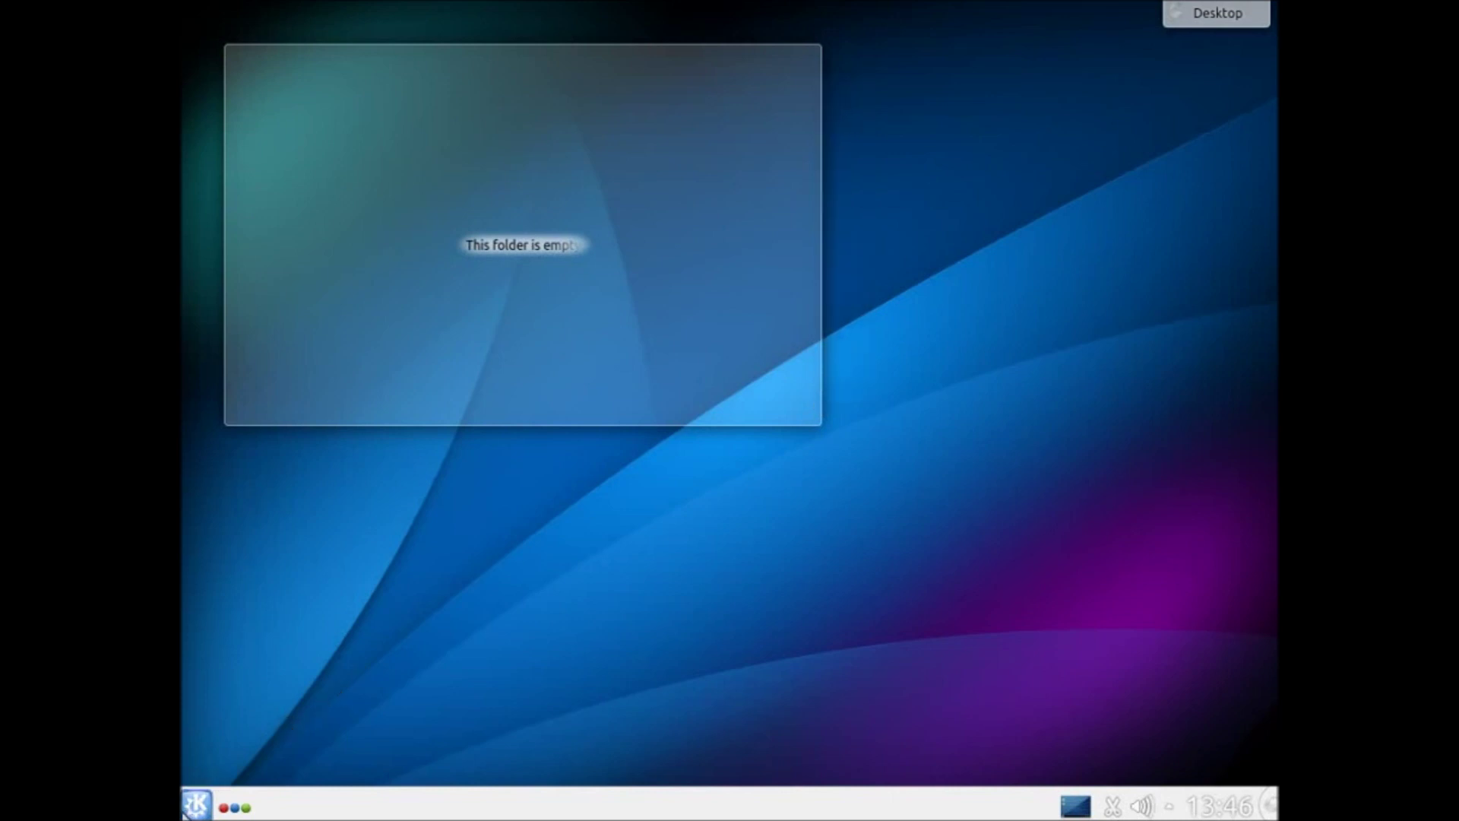
Launch the Konsole terminal from the System applications, then widen its window and move it towards the middle of the desktop.
left_click(196, 804)
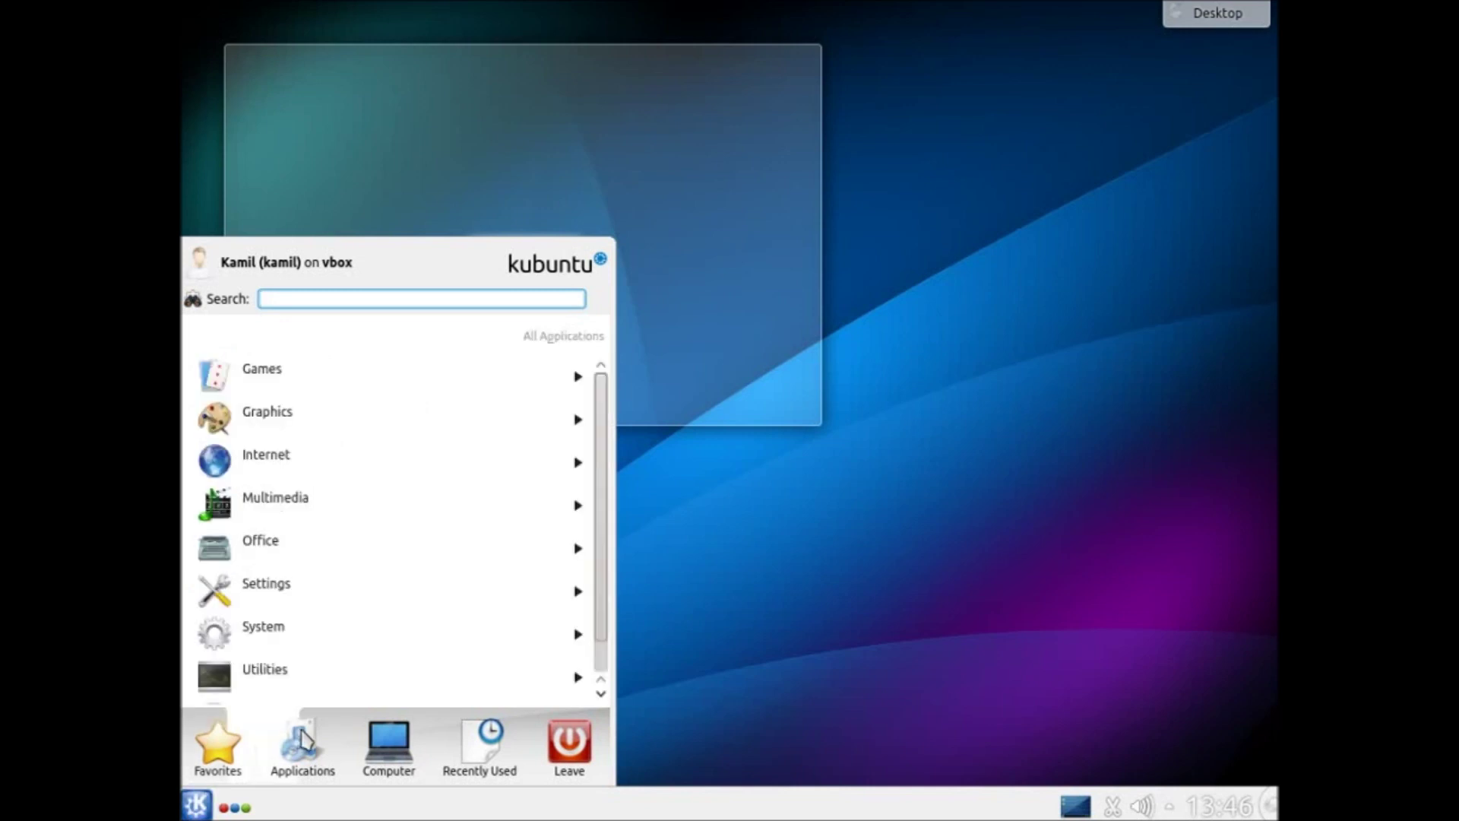
left_click(196, 803)
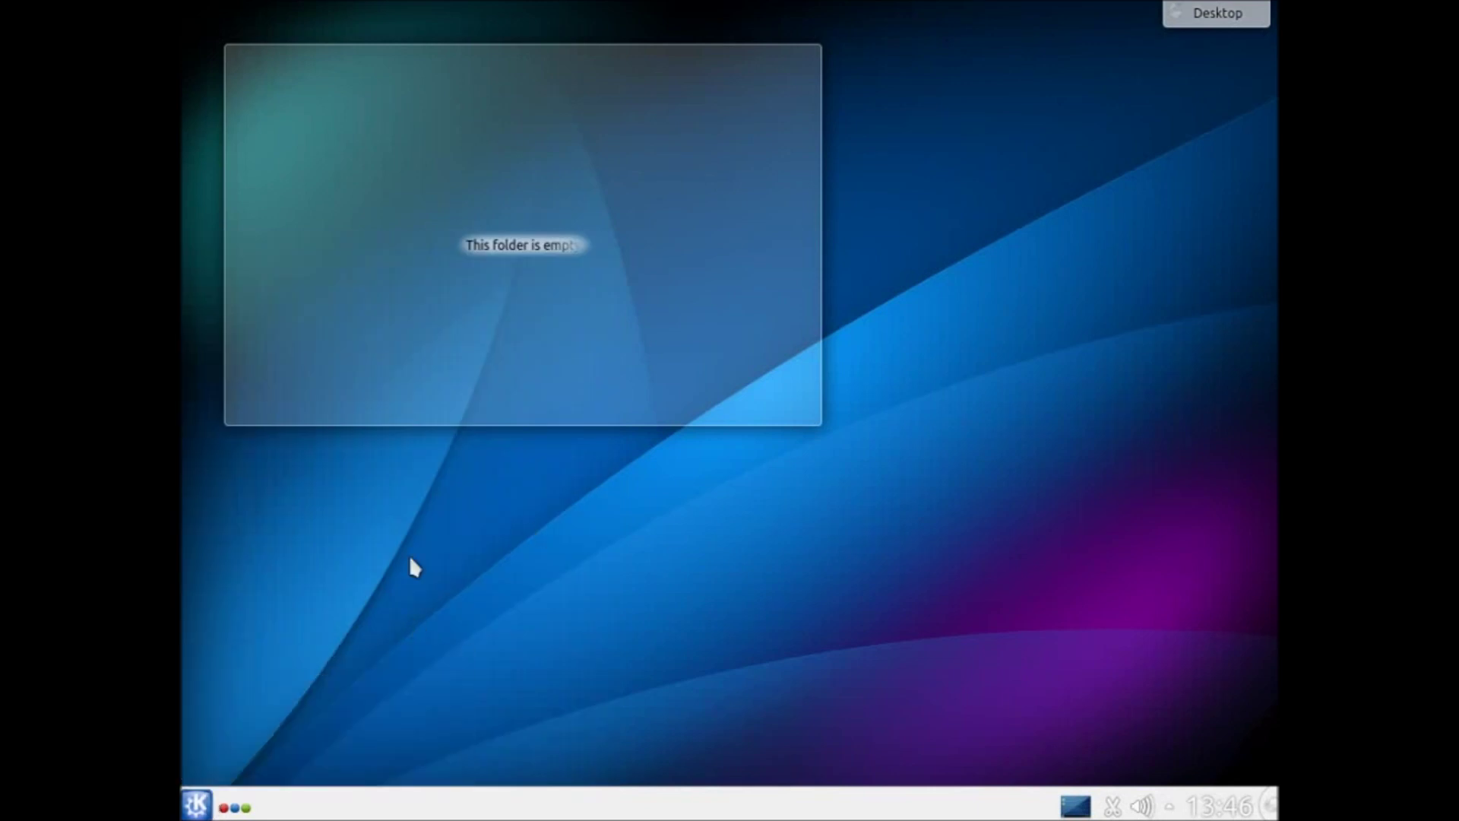
left_click(196, 803)
mouse_move(284, 751)
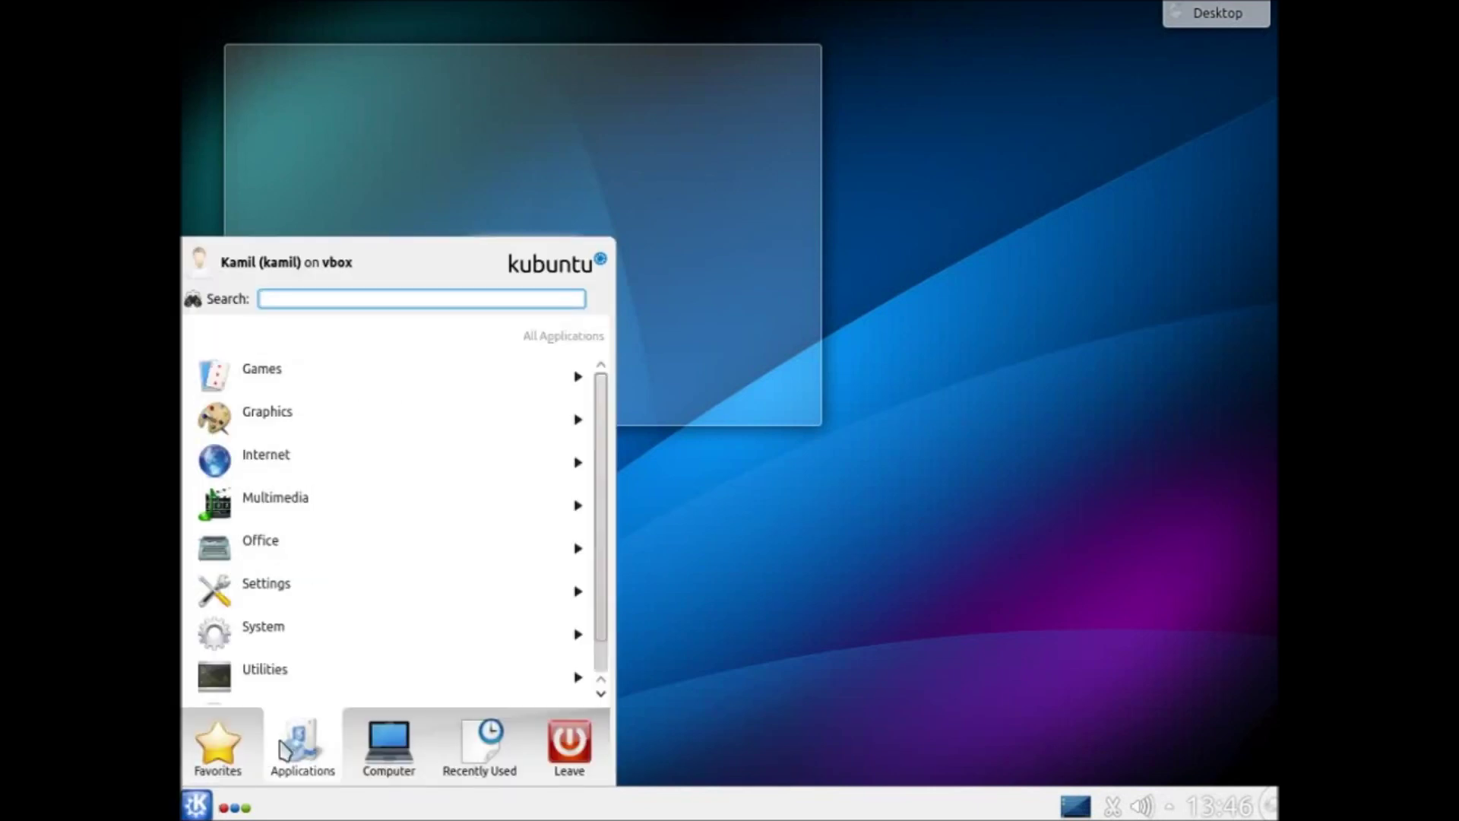
scroll(459, 615, "down", 1)
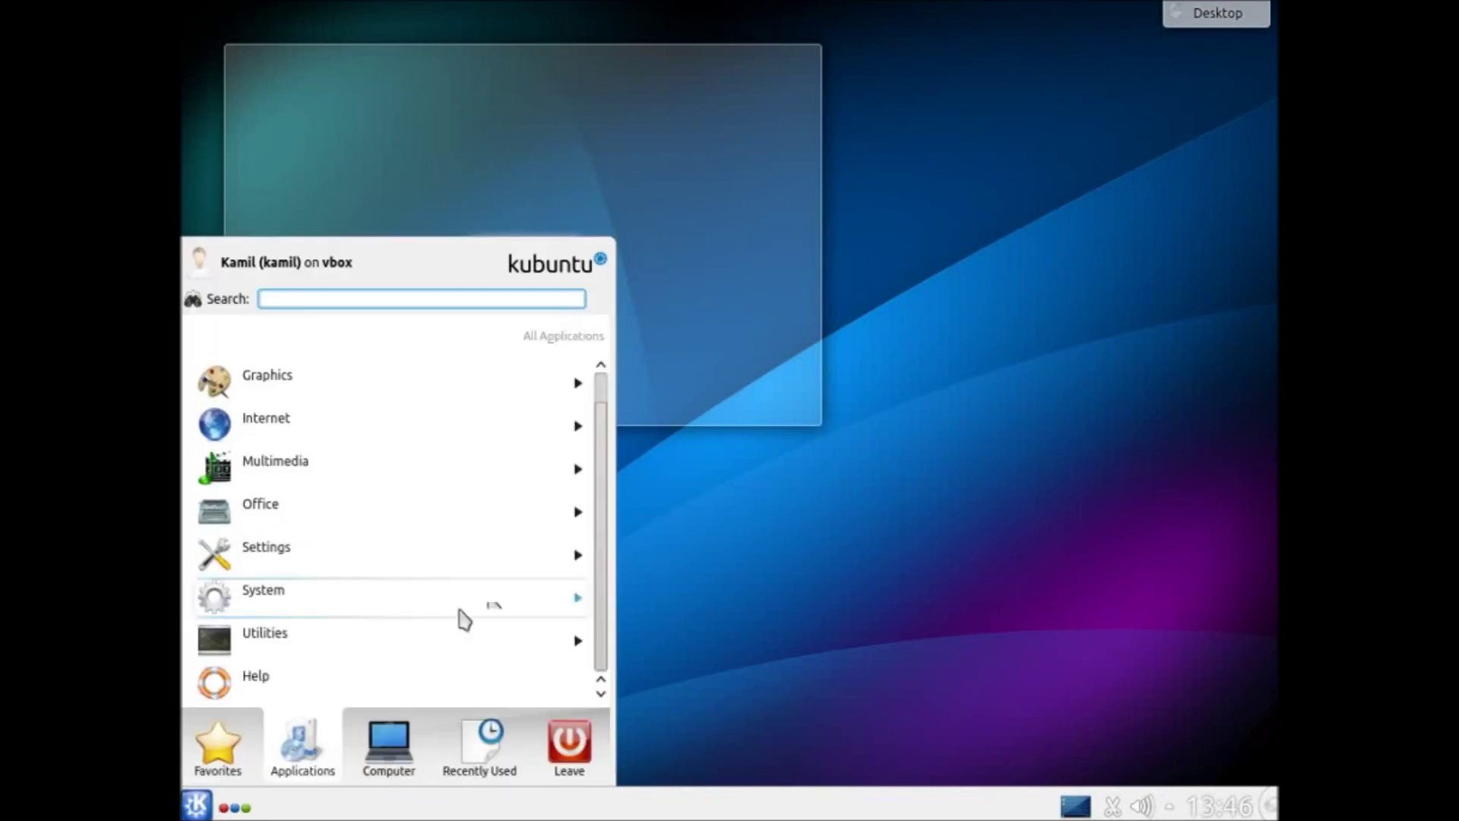
left_click(365, 614)
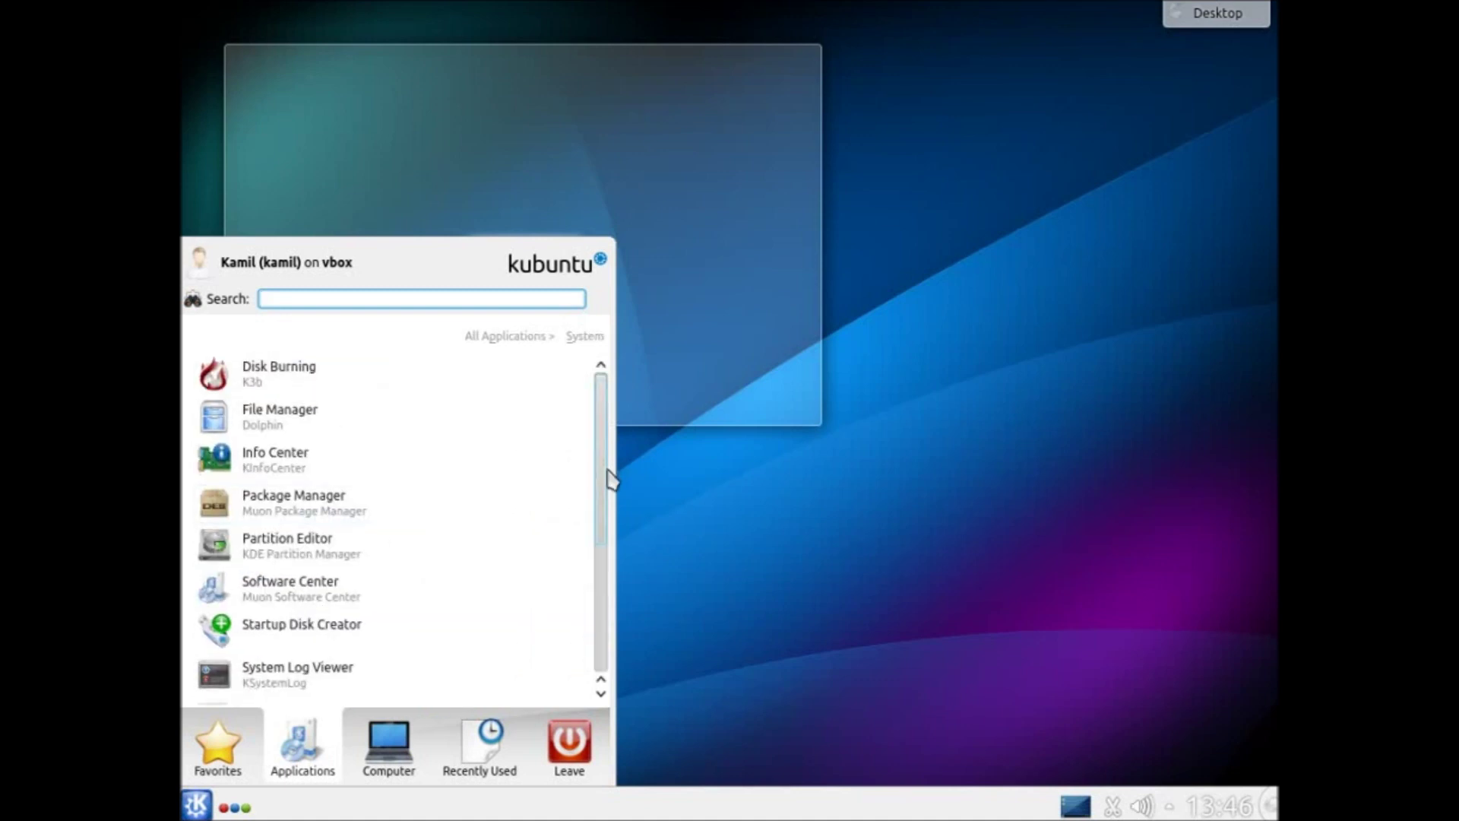
left_click_drag(609, 479, 598, 606)
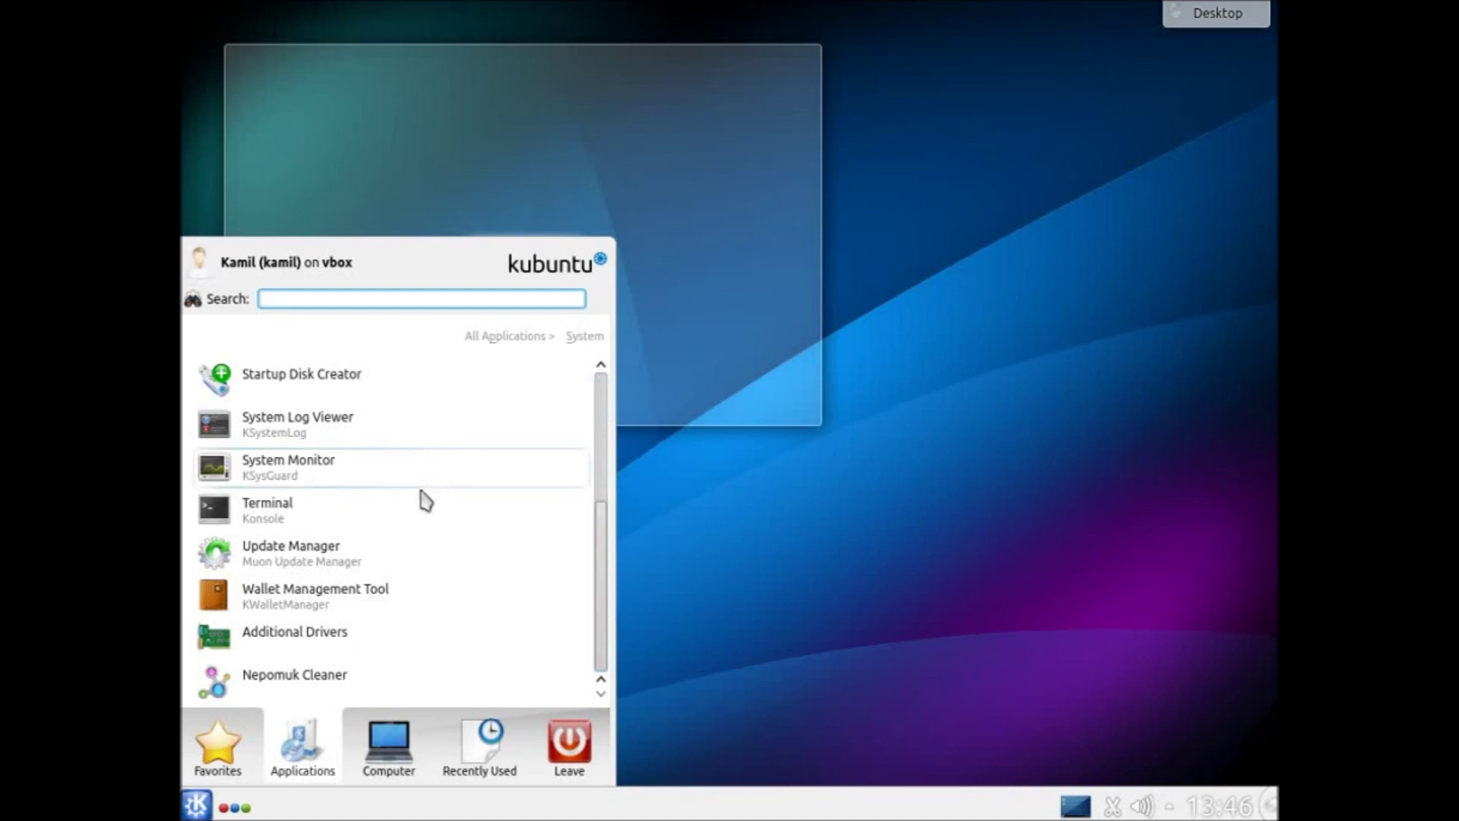
left_click(415, 504)
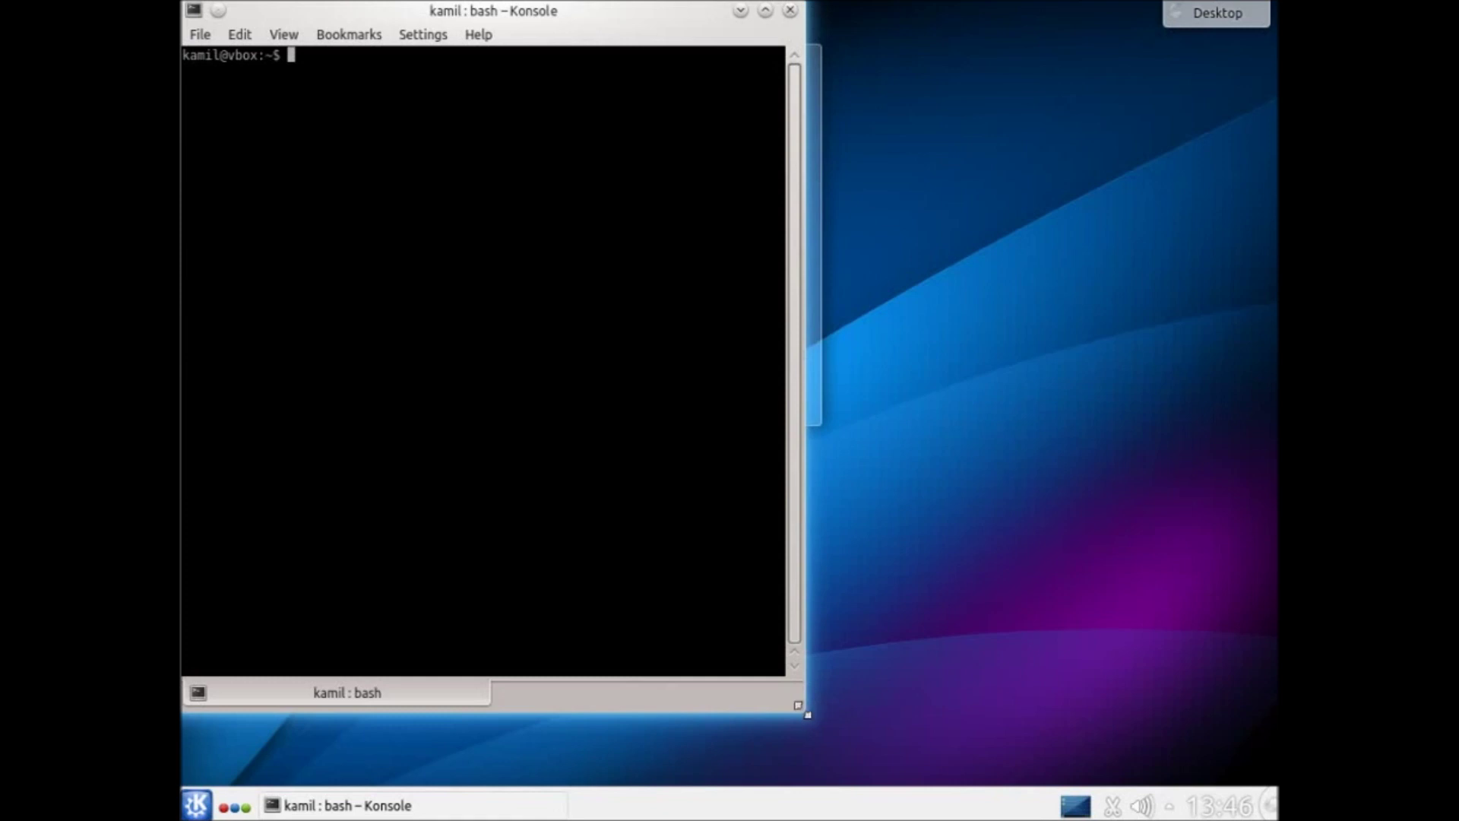
left_click_drag(804, 713, 1084, 572)
left_click_drag(584, 19, 713, 140)
Look through the text consoles tty1 to tty6 and return to the graphical session.
key("ctrl+alt+F1")
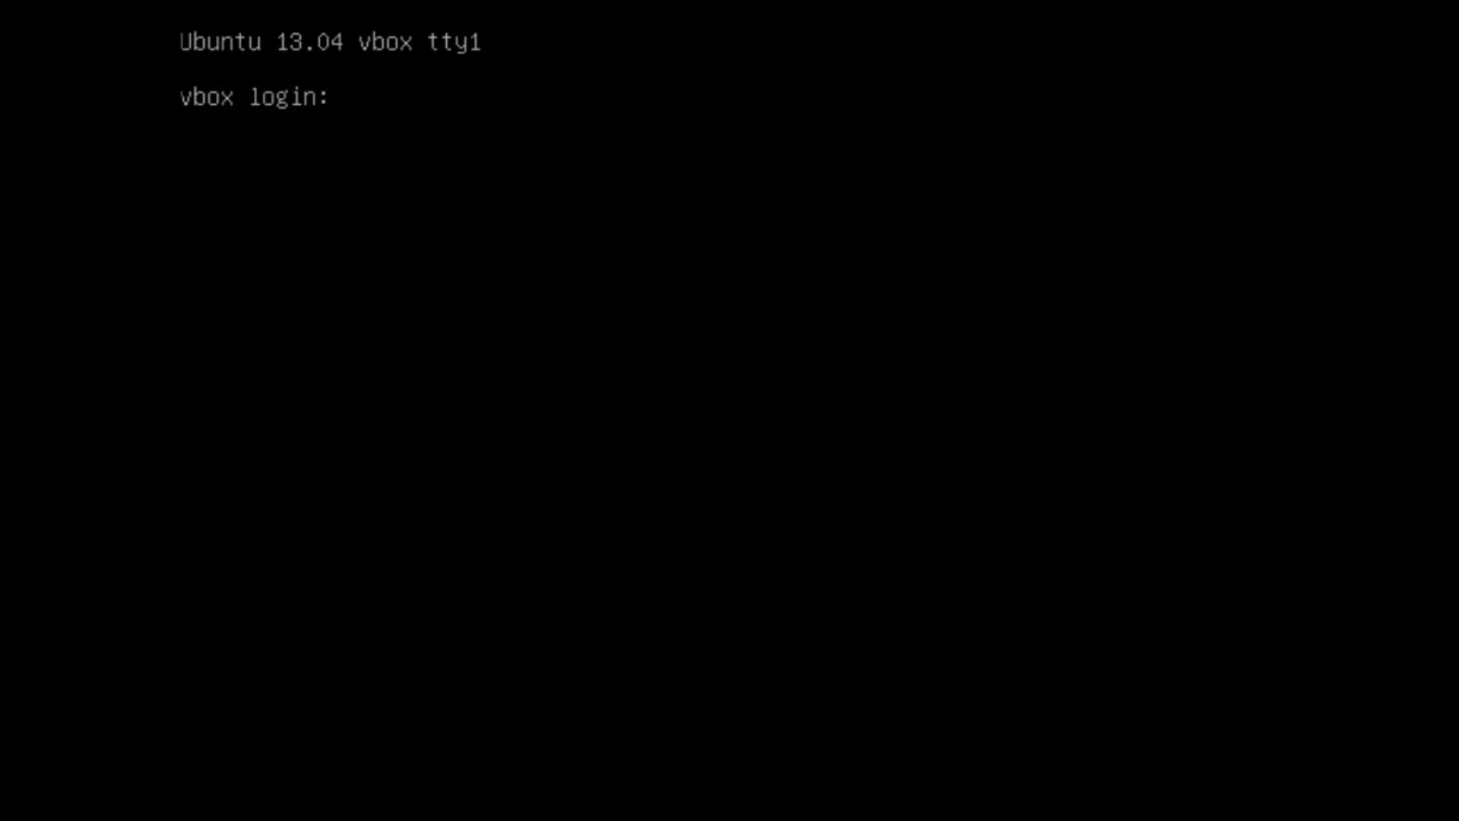
key("ctrl+alt+F2")
key("ctrl+alt+F3")
key("ctrl+alt+F4")
key("ctrl+alt+F5")
key("ctrl+alt+F6")
key("ctrl+alt+F7")
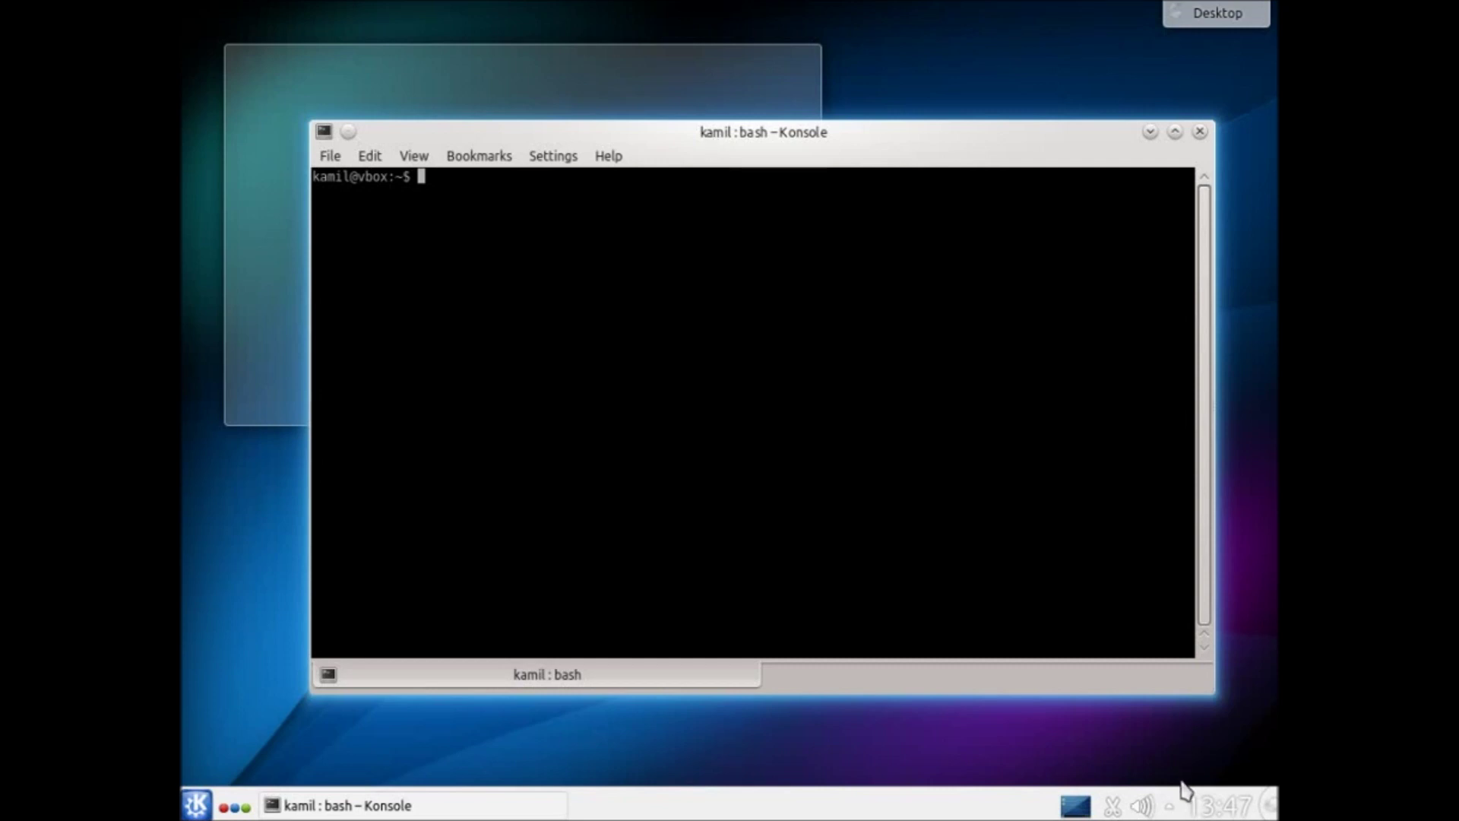
Look over the hidden system tray entries and close their list.
left_click(1173, 806)
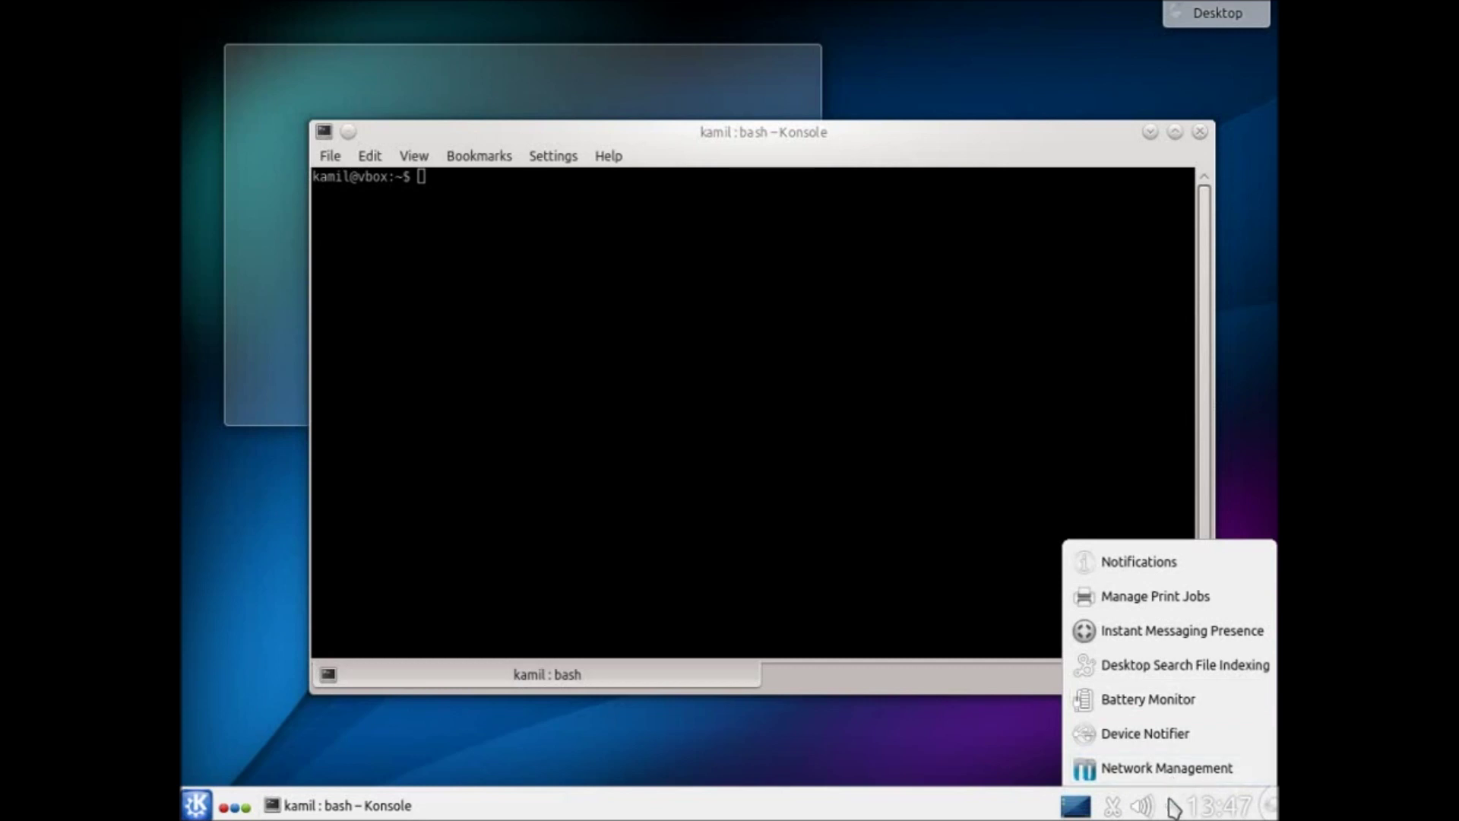
left_click(1173, 806)
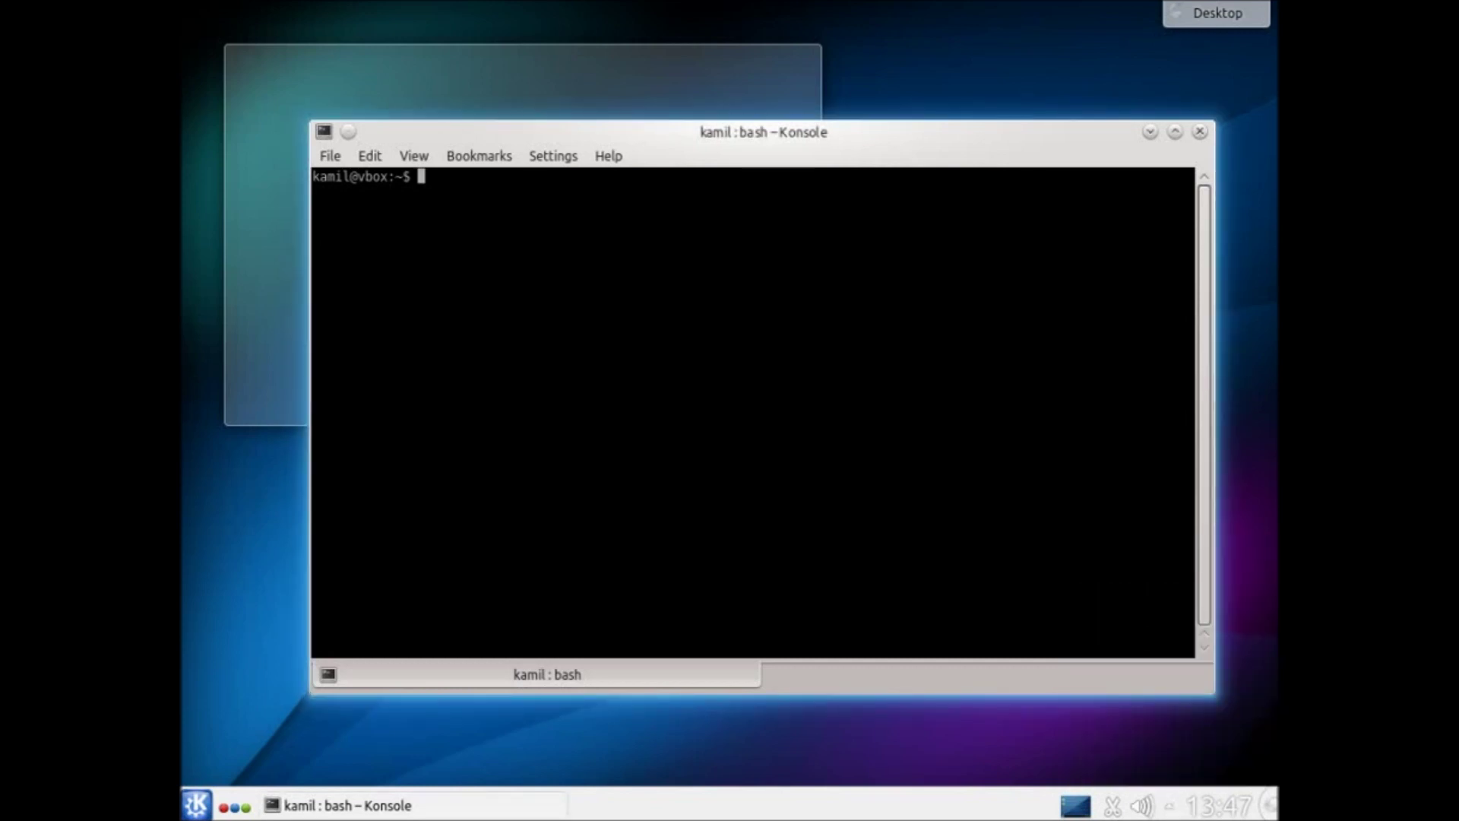
mouse_move(1219, 805)
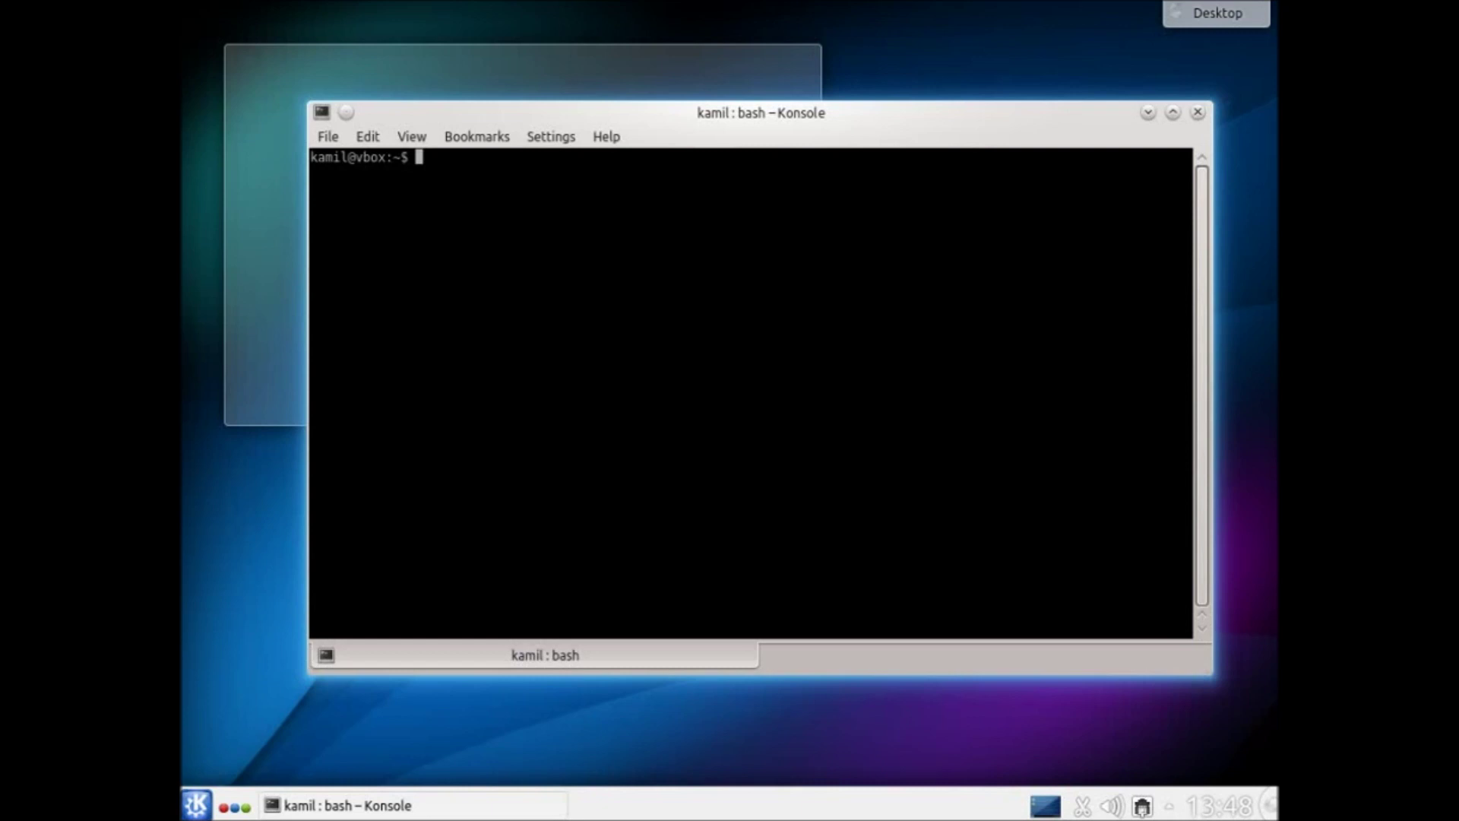
Run sudo apt-get install kde-config-grub2 in the Konsole terminal.
type("sudo apt-get i")
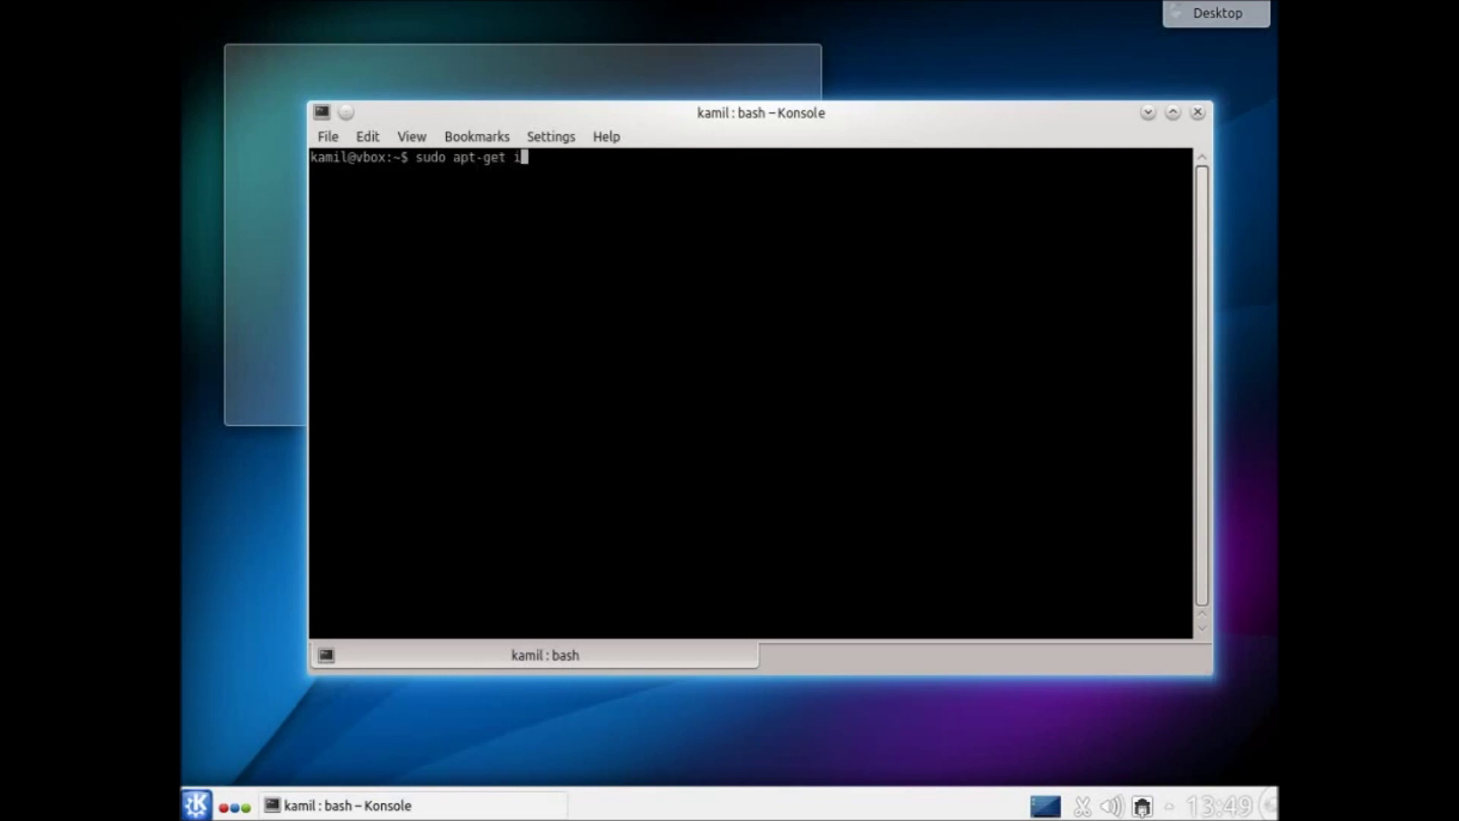
type("nstall")
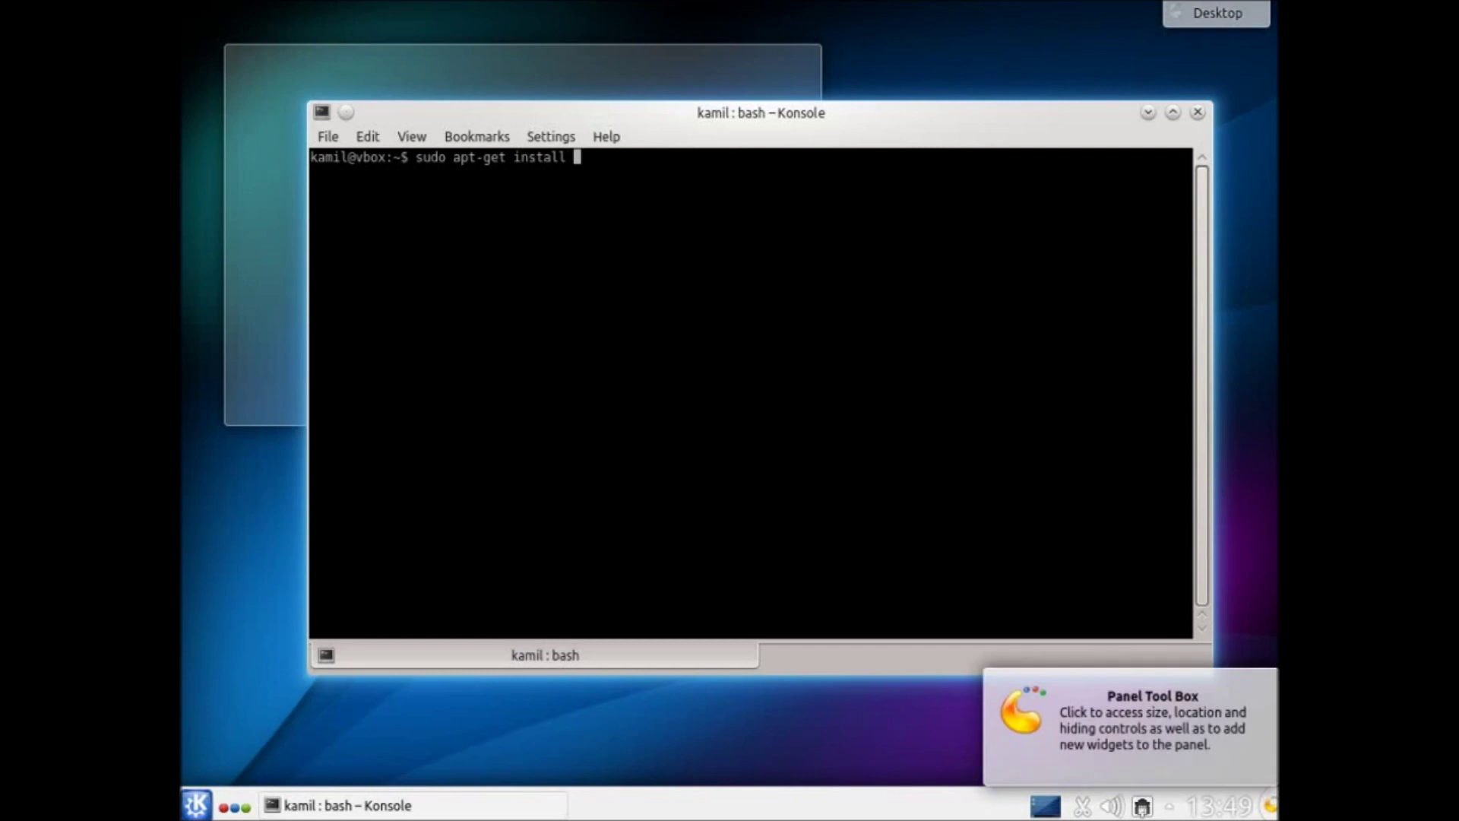
type("kde-config")
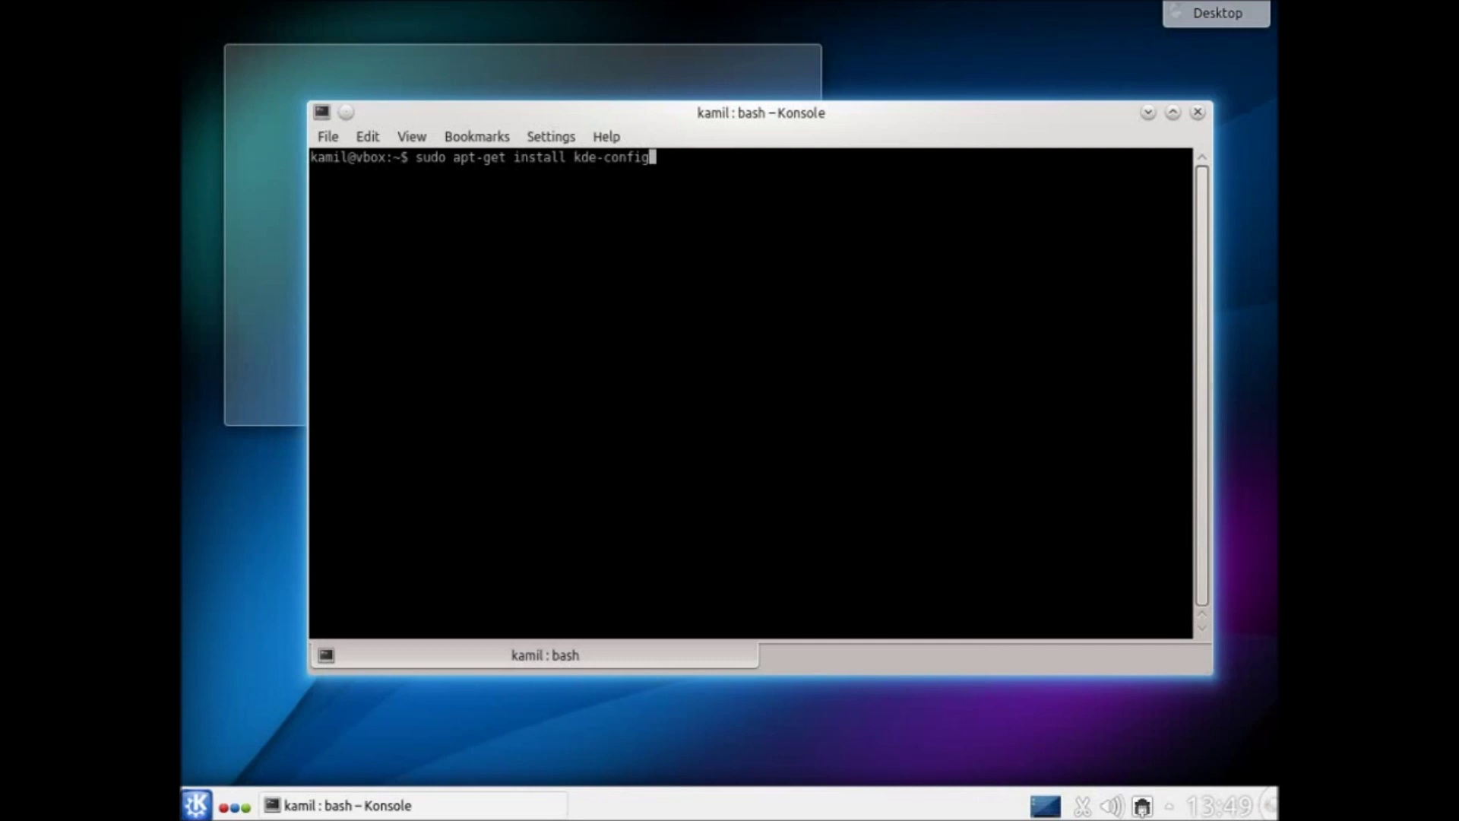
type("-grub2")
key("Return")
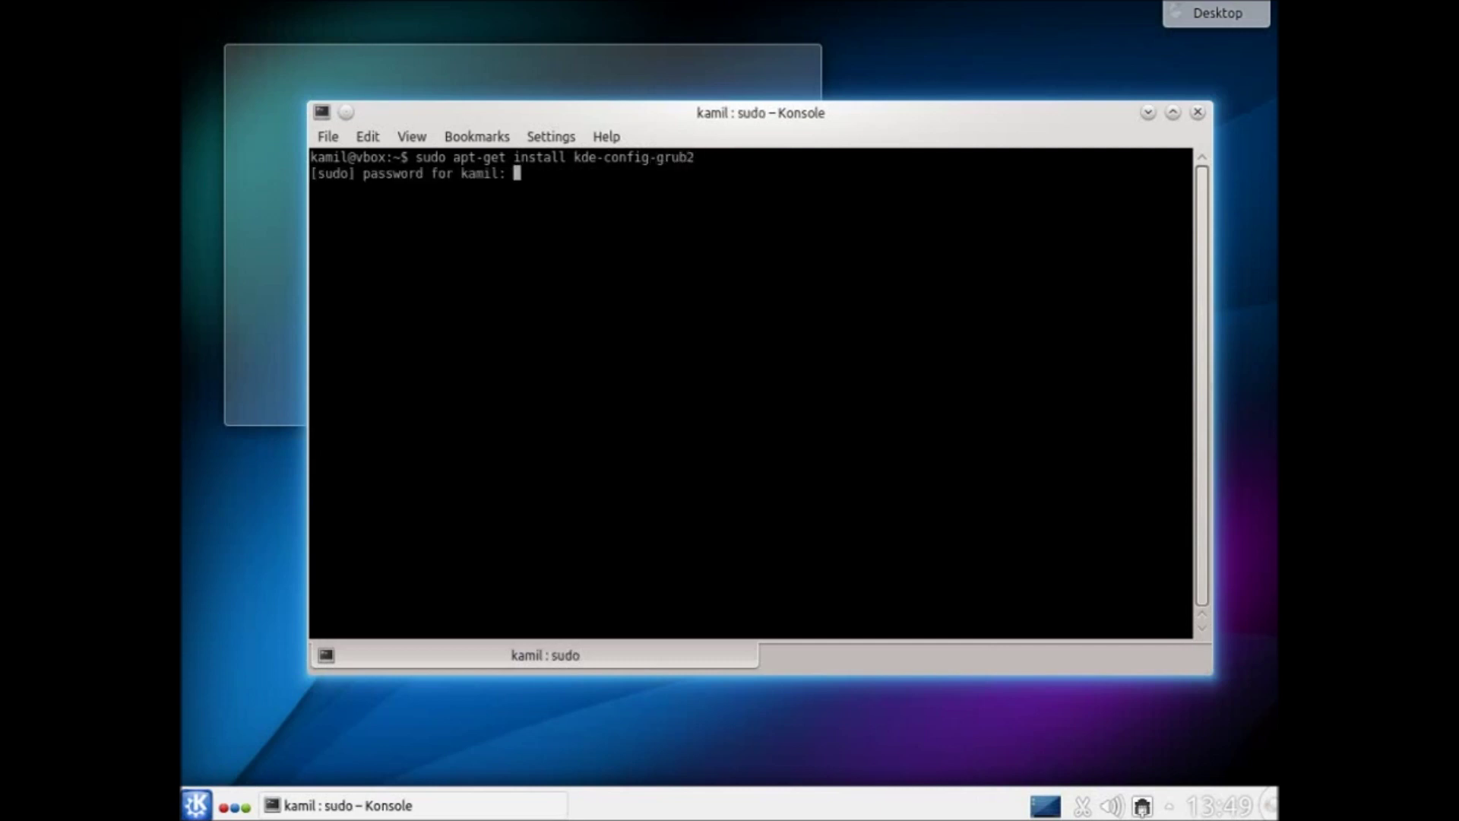
Submit the sudo password and confirm the kde-config-grub2 installation with T, closing Konsole once it finishes.
key("Return")
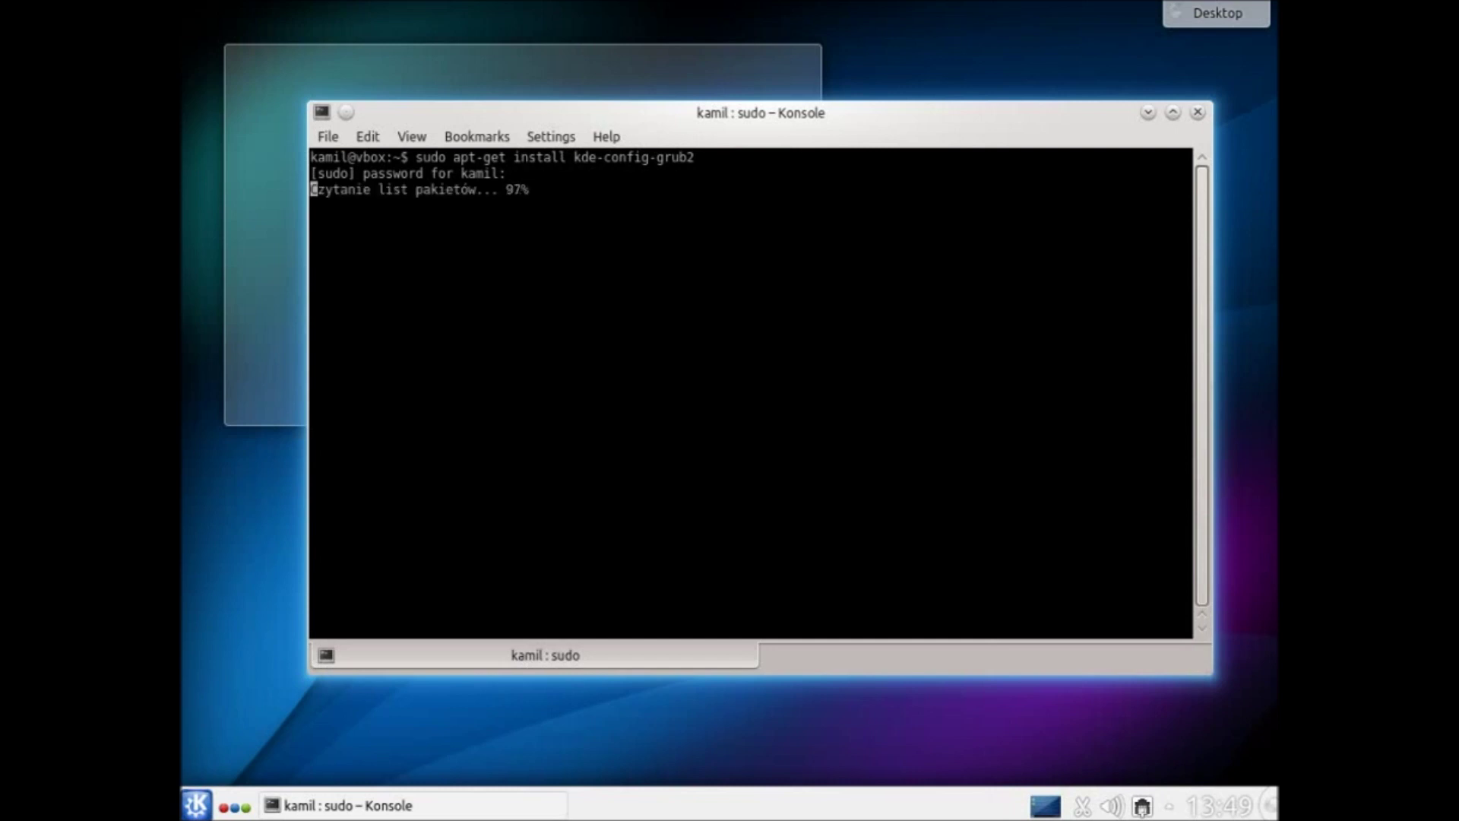
type("T")
key("Return")
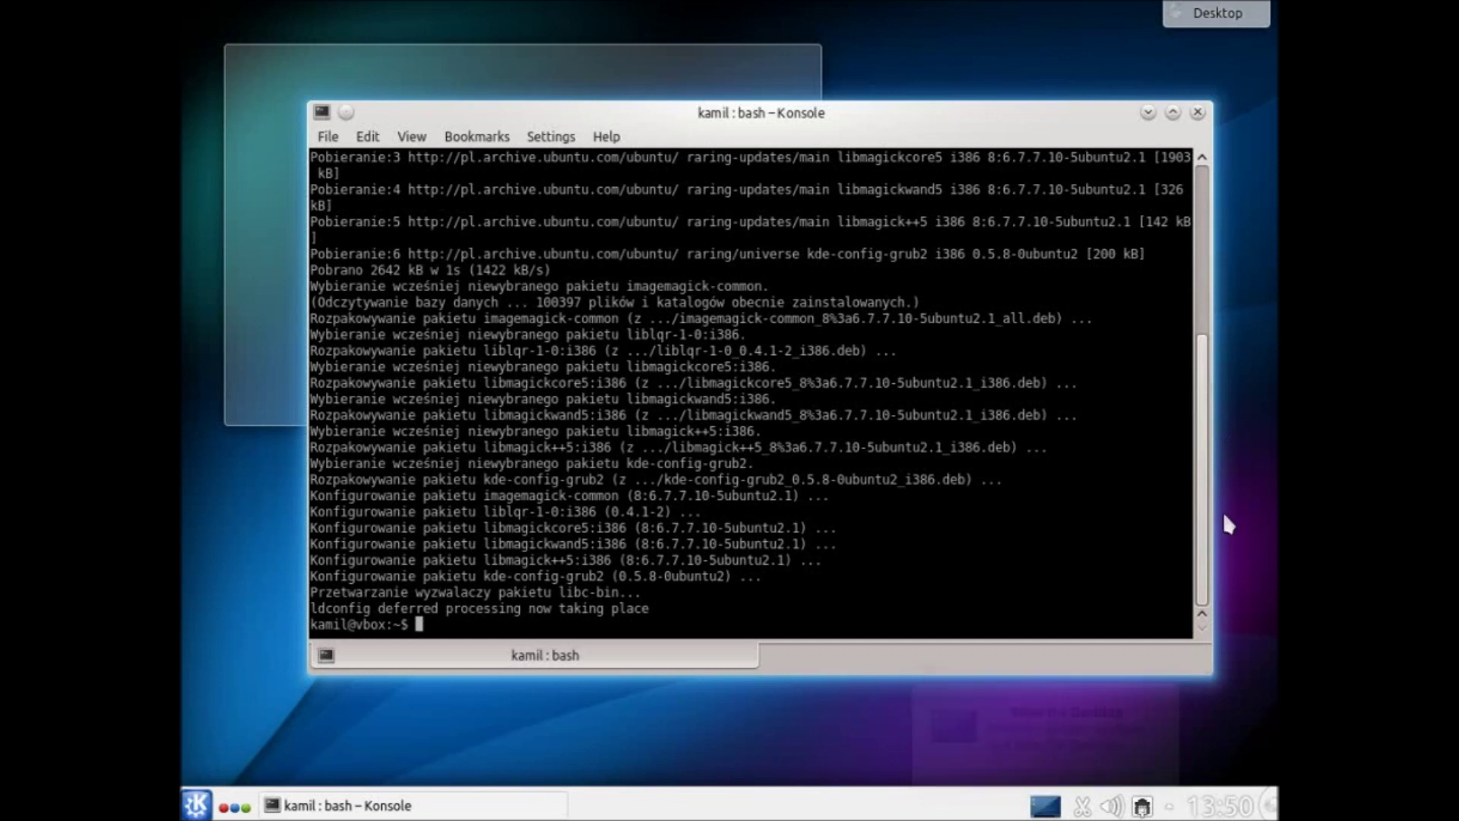
left_click(1197, 112)
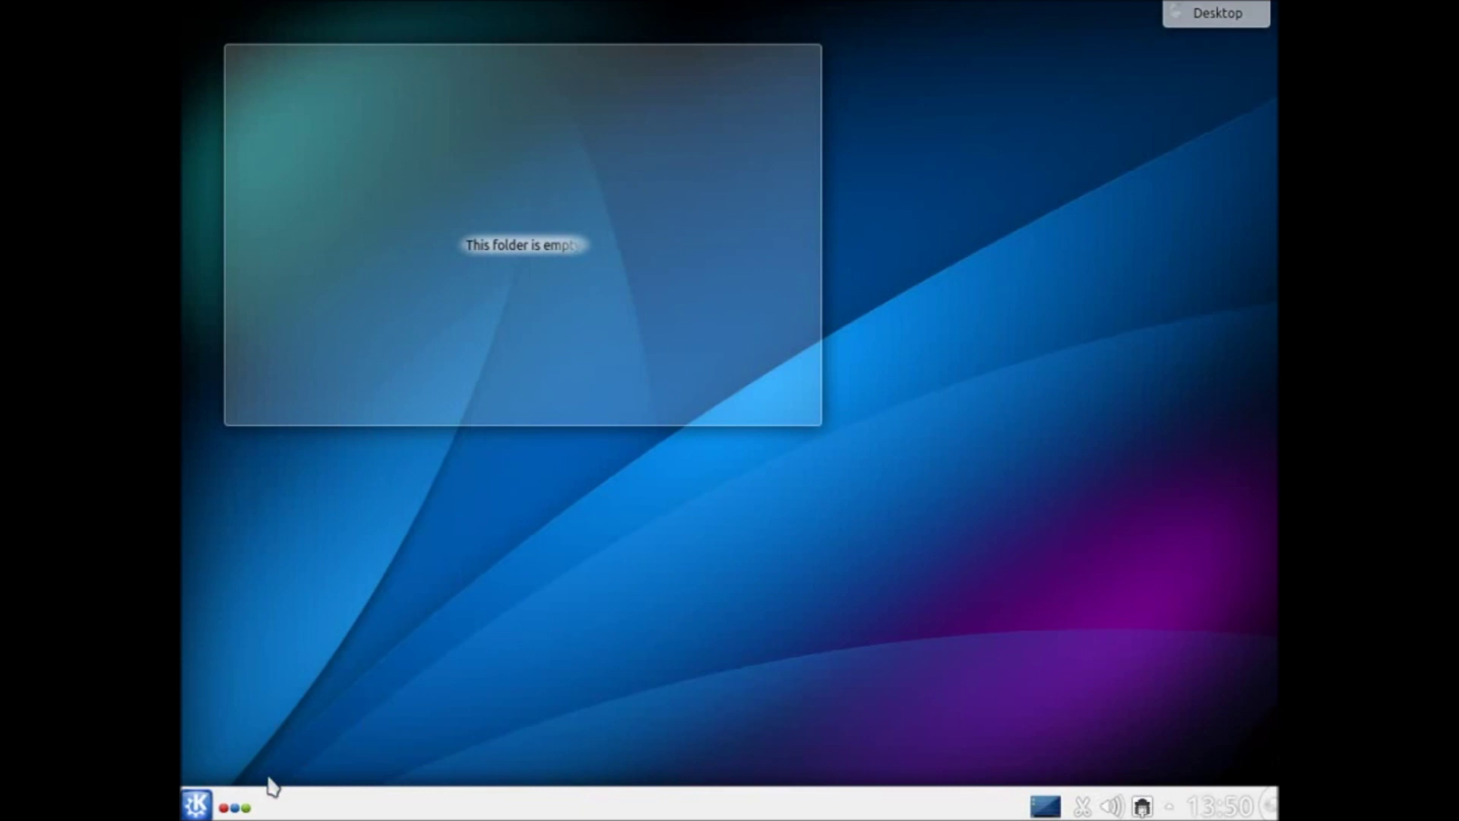
Launch System Settings from the favourite applications, then enlarge its window and move it towards the middle of the desktop.
left_click(196, 804)
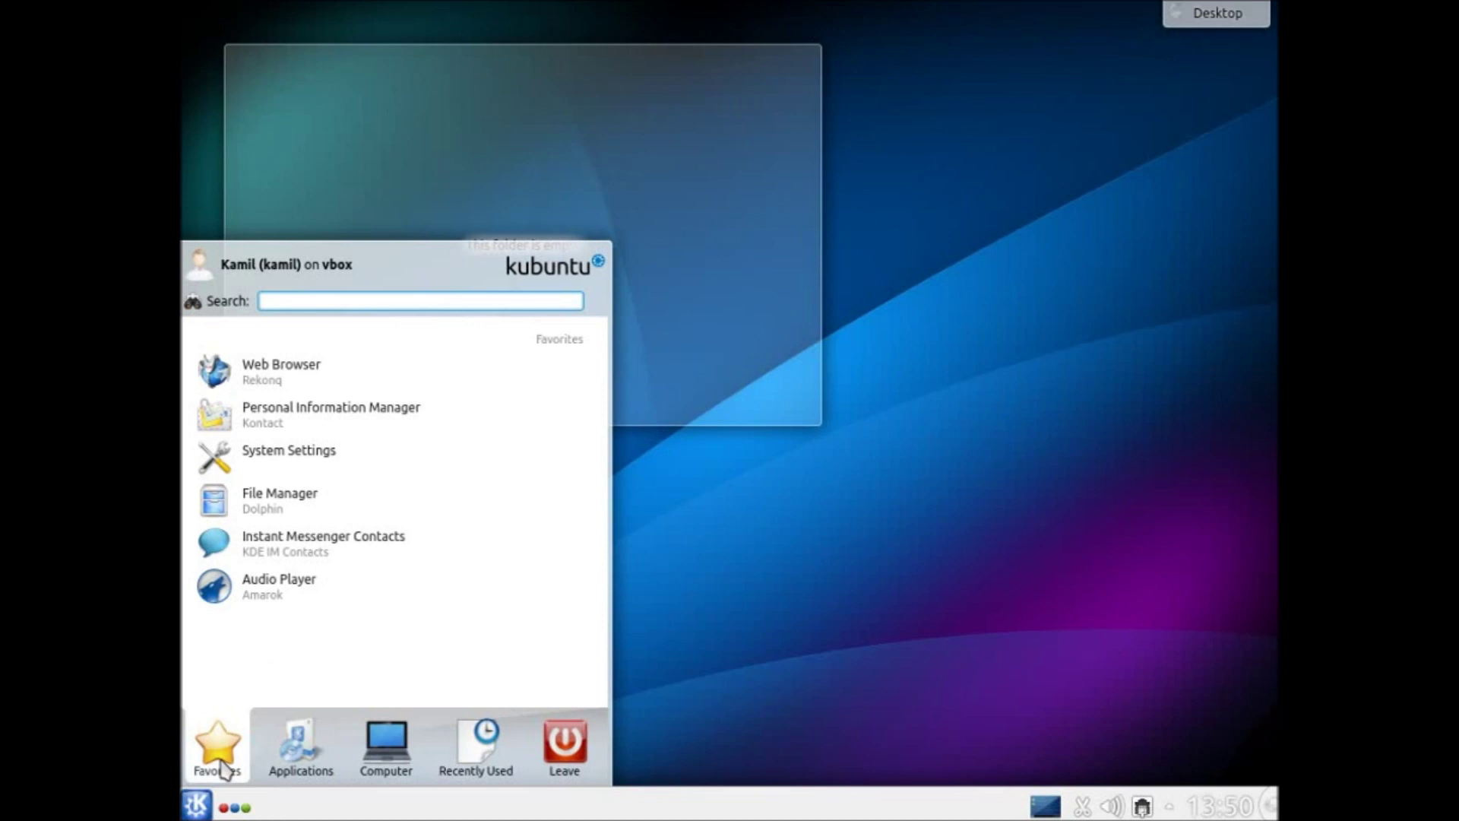
left_click(335, 474)
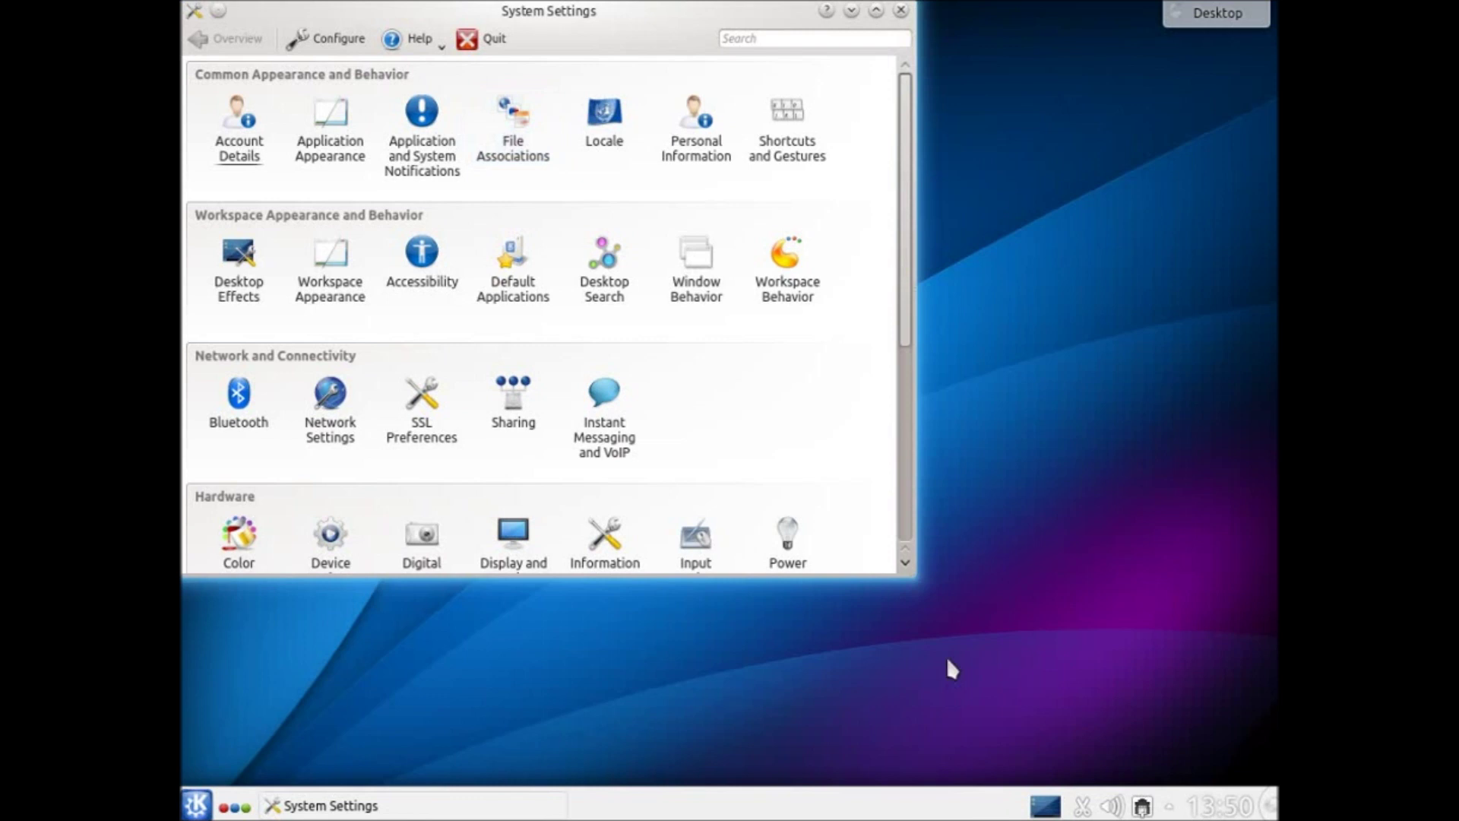
left_click_drag(909, 580, 1165, 625)
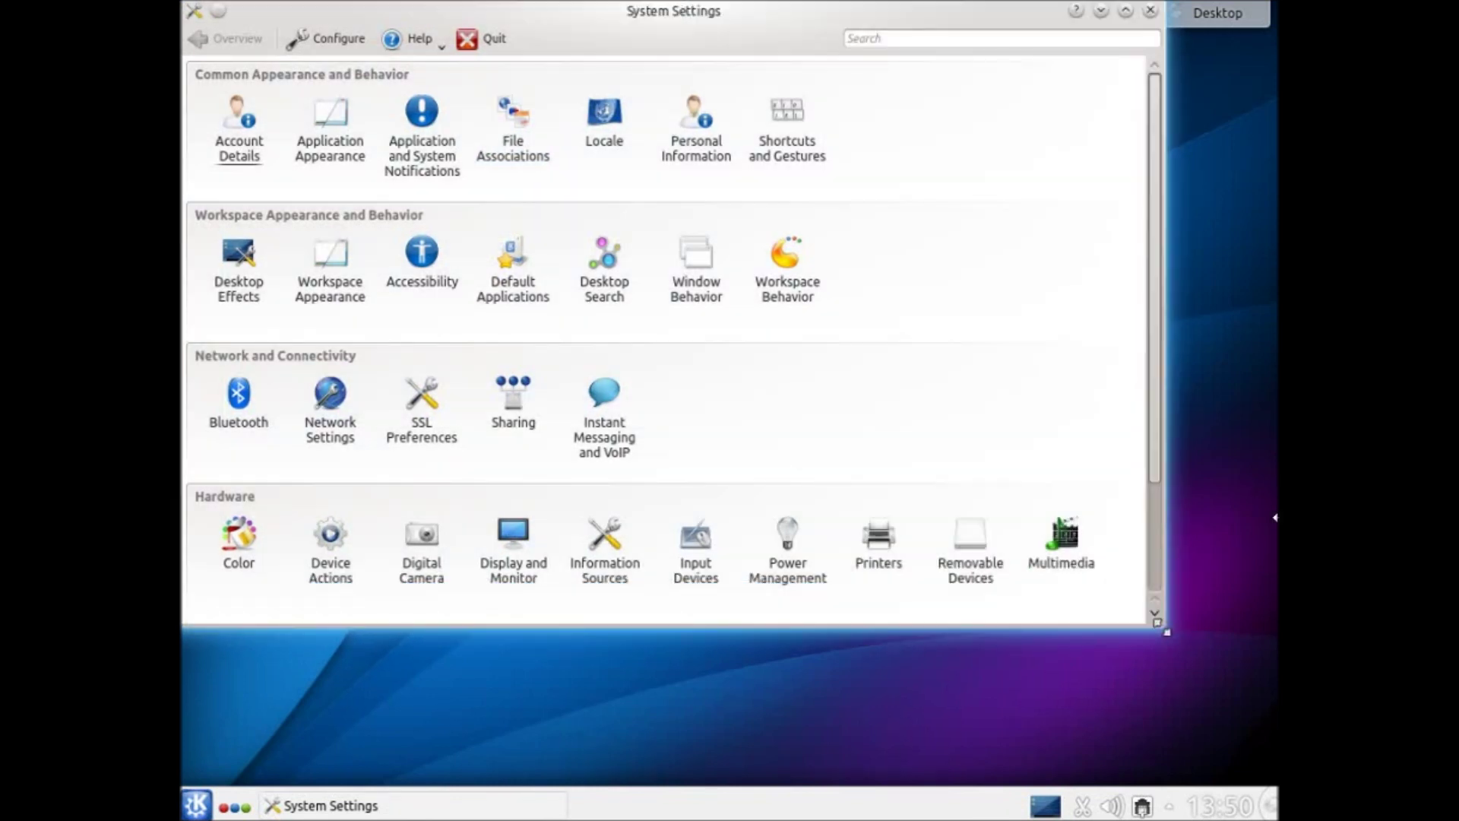
left_click_drag(715, 12, 766, 81)
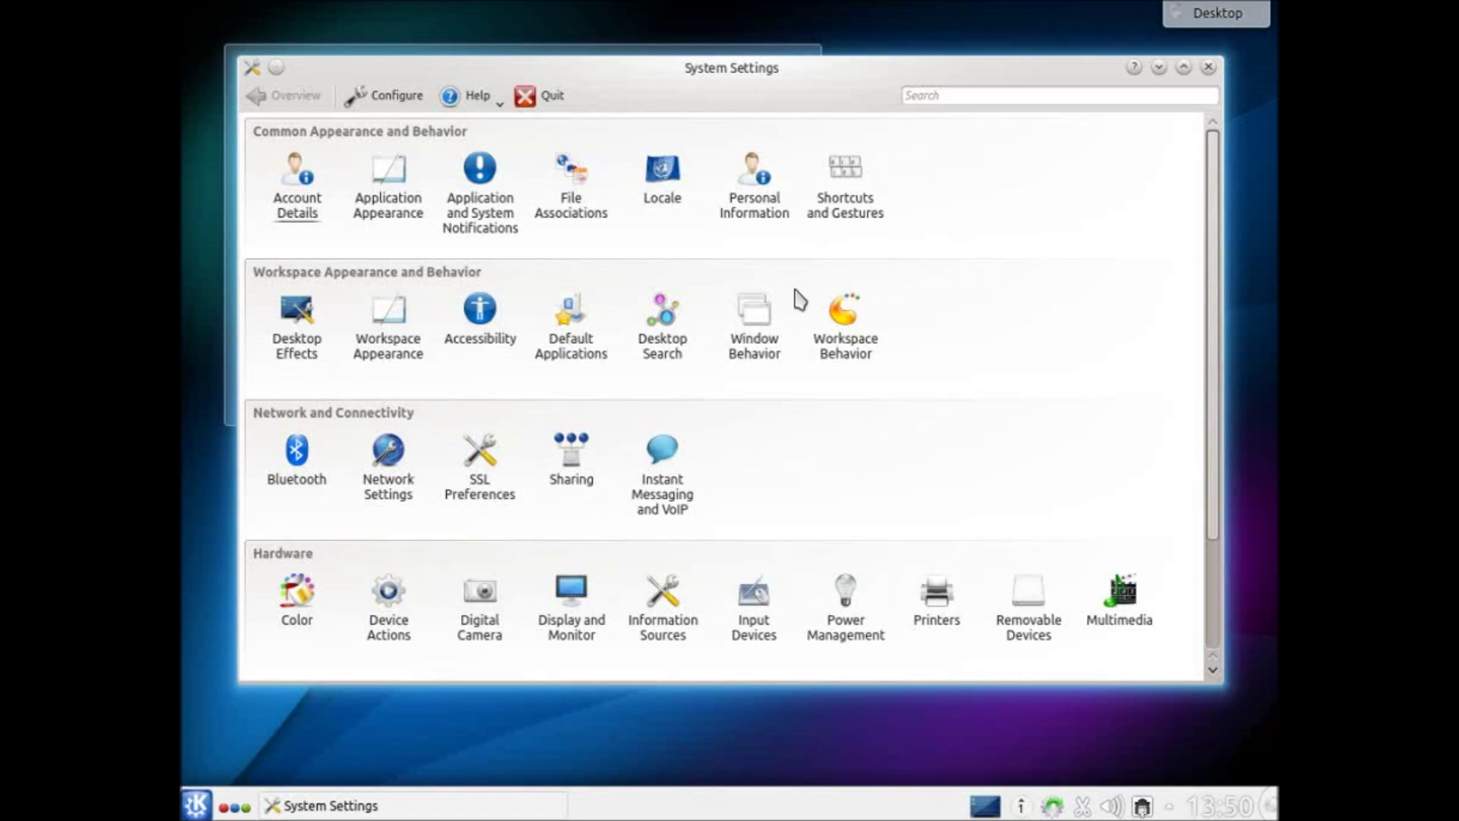
Open the GRUB2 Bootloader settings within Startup and Shutdown.
left_click_drag(1216, 277, 1206, 463)
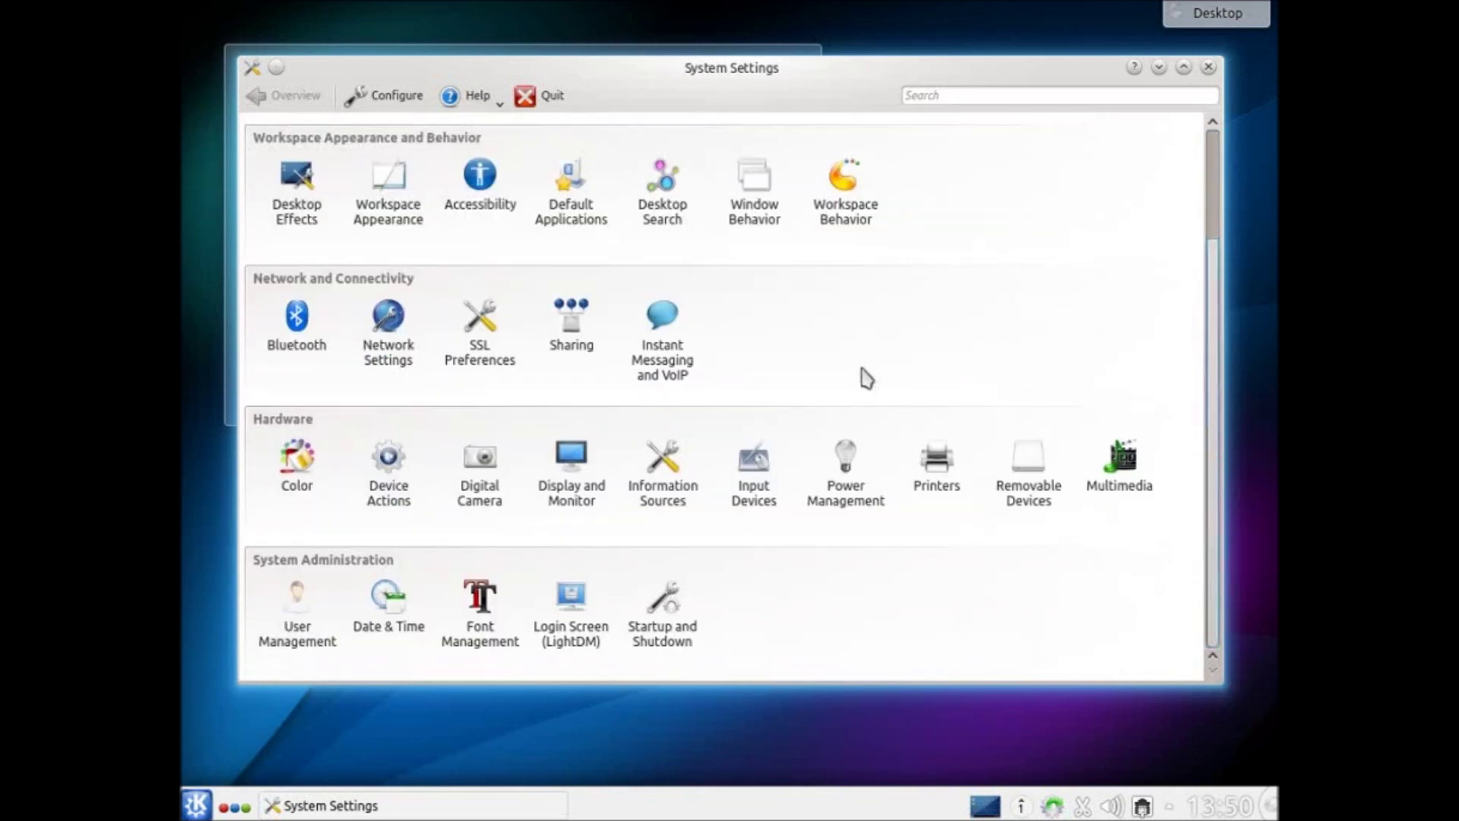
mouse_move(665, 604)
left_click(665, 604)
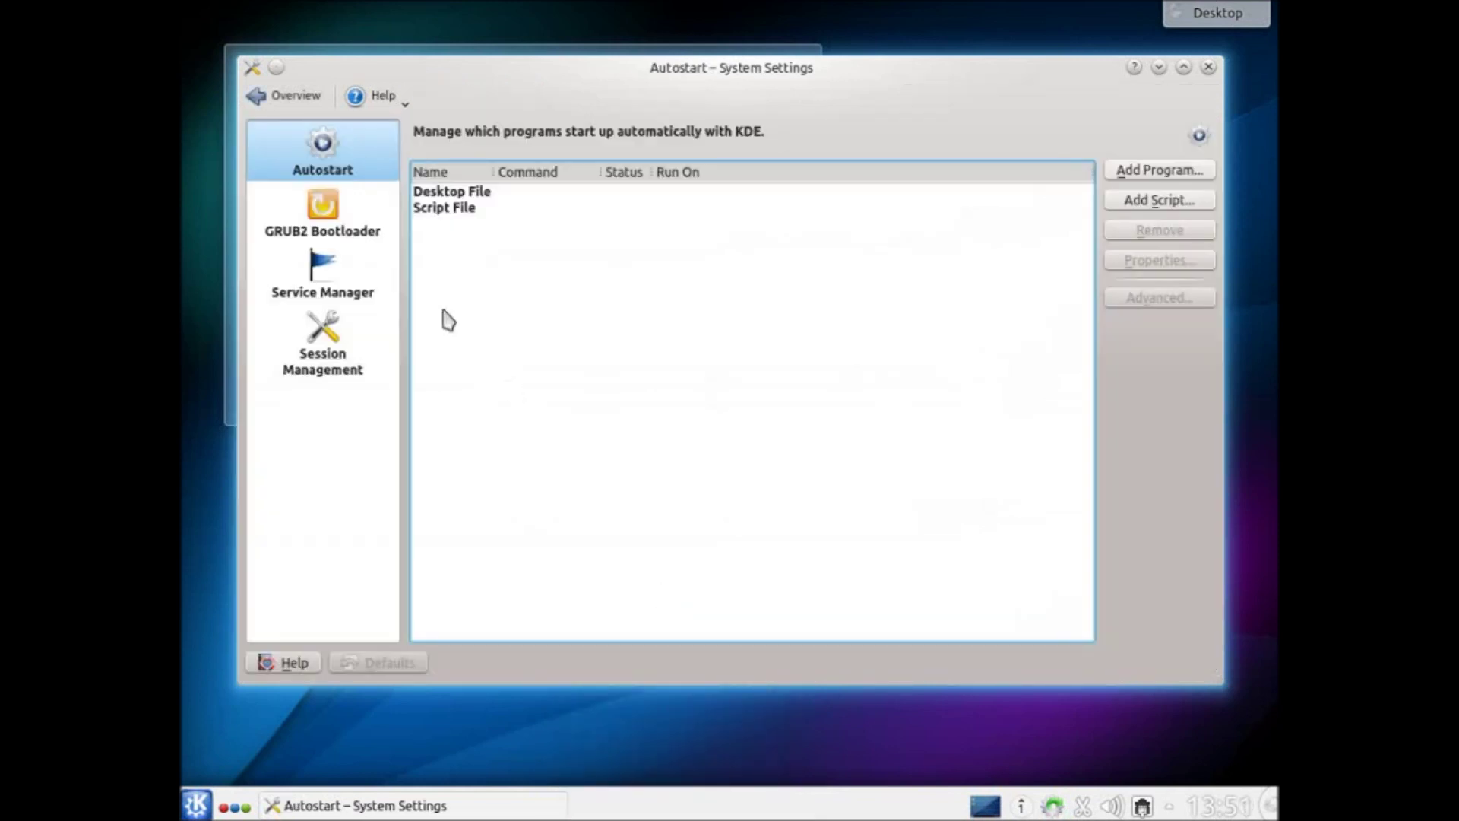
left_click(329, 221)
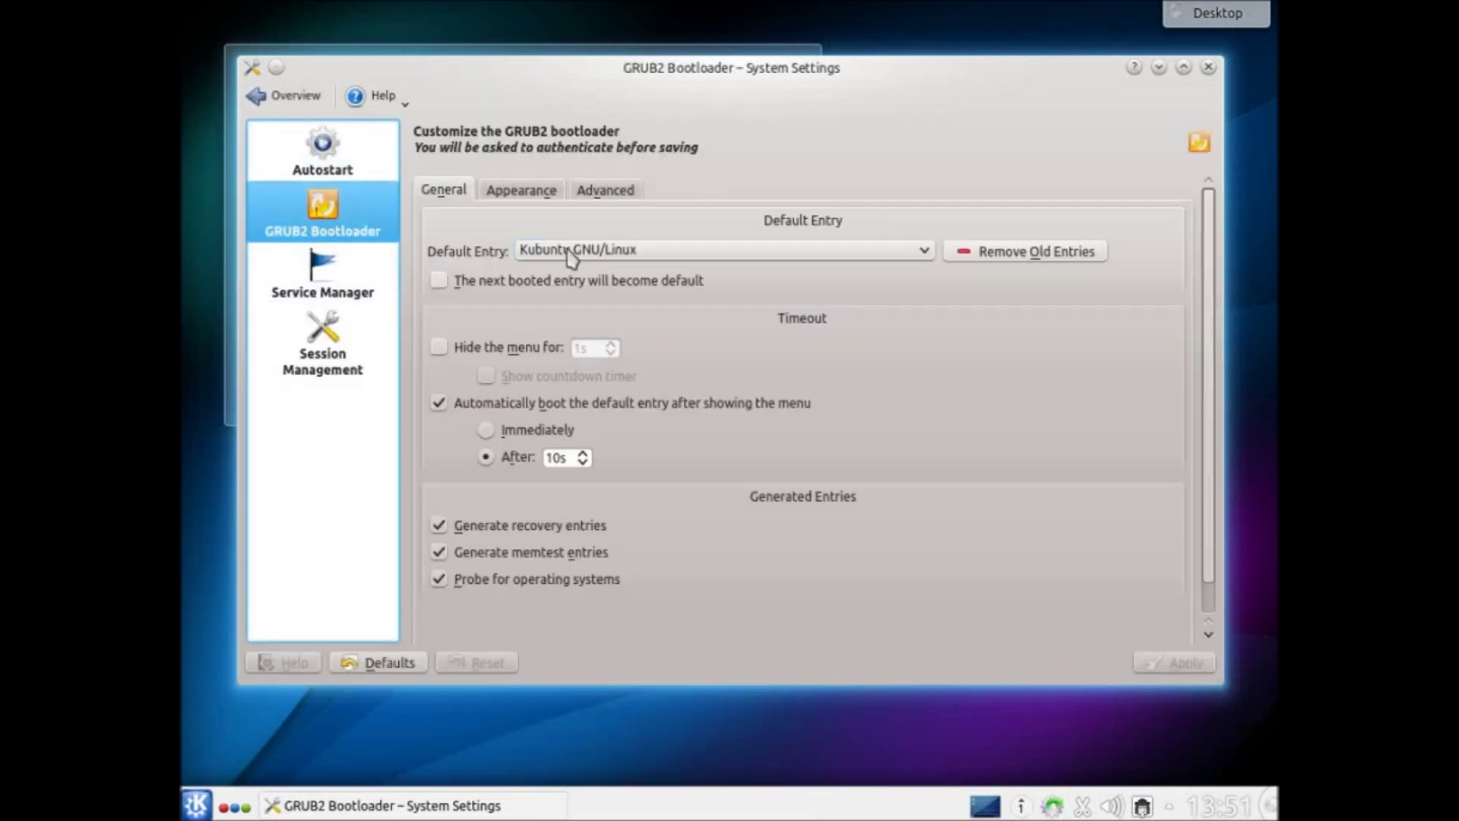
Set the default boot entry to Microsoft Windows XP Professional (on /dev/sda1) and the automatic boot delay to 5s.
left_click(671, 251)
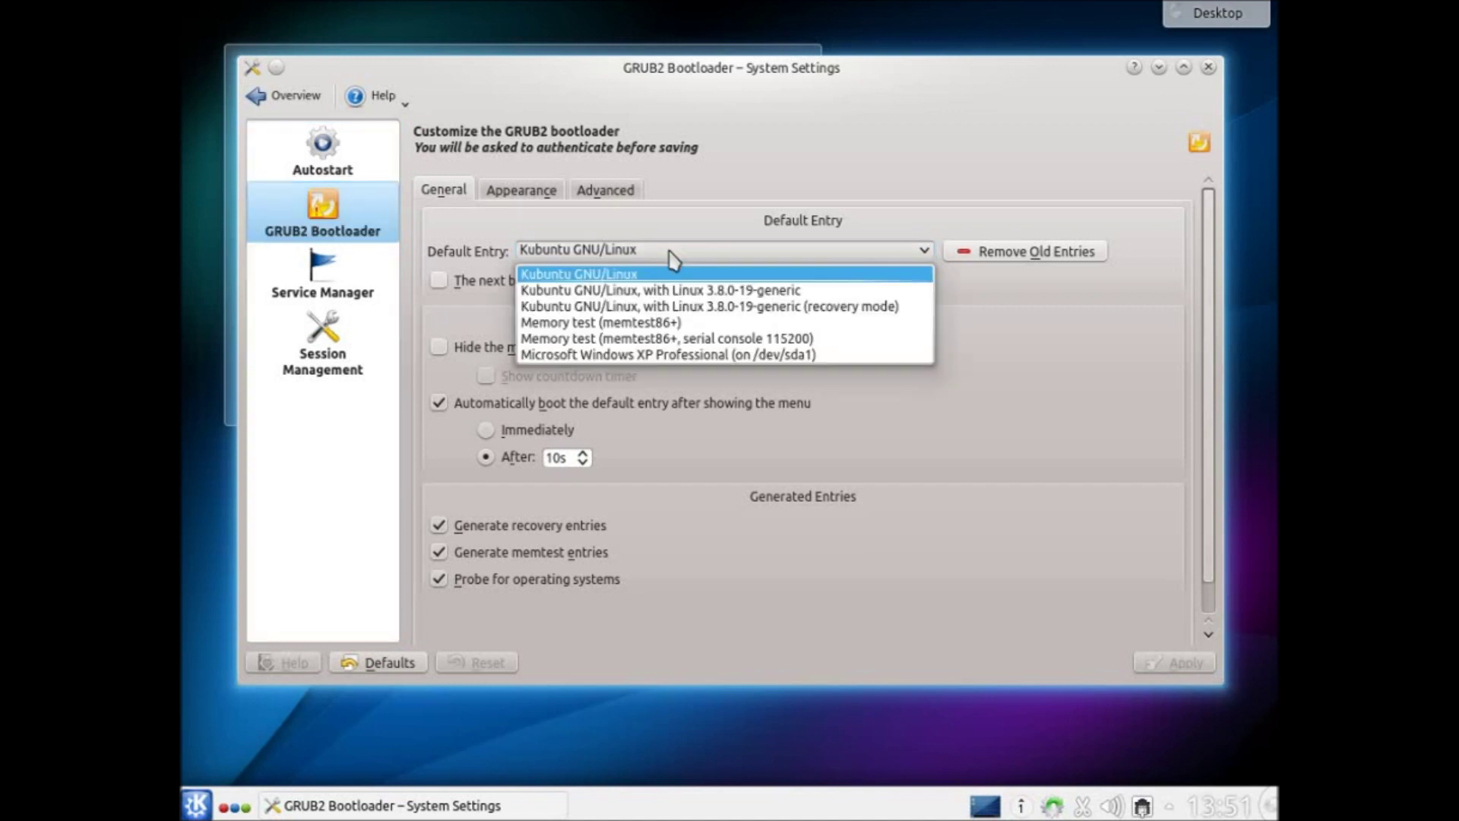
left_click(653, 355)
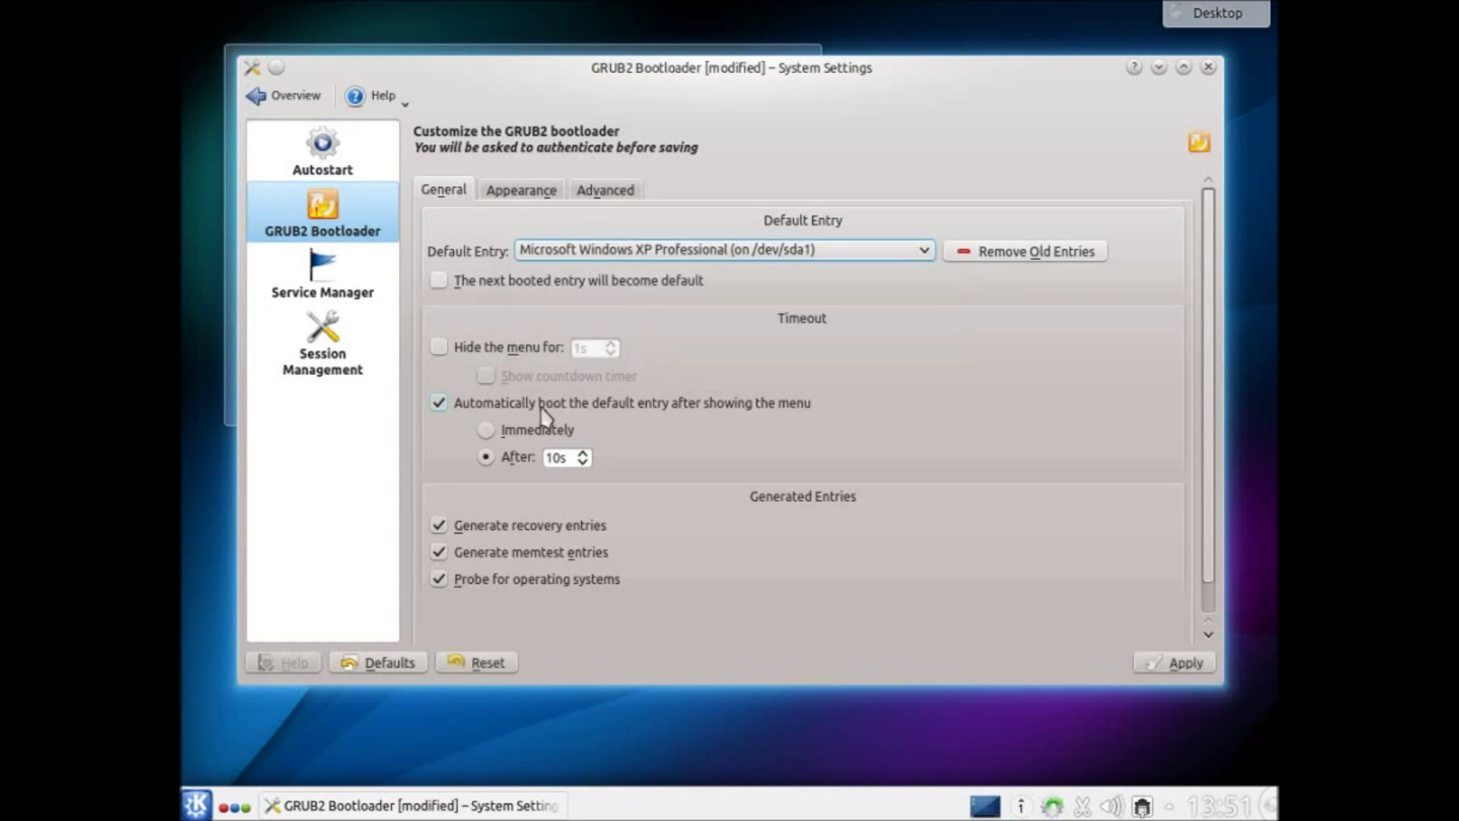
double_click(557, 457)
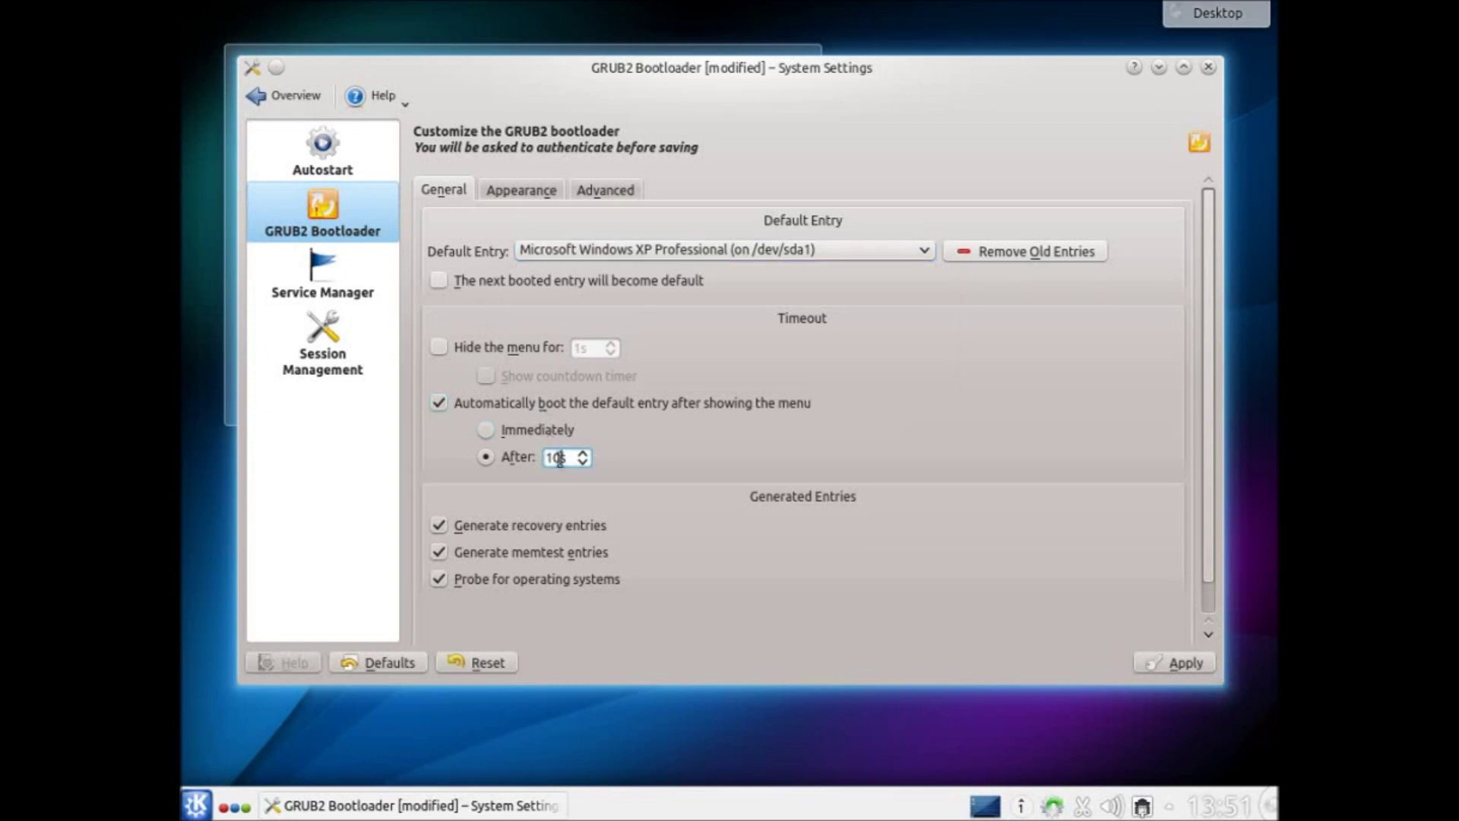
type("5s")
Disable generation of recovery and memtest entries, then save the GRUB settings with the administrator password and close System Settings.
left_click(509, 529)
left_click(507, 550)
left_click(1148, 669)
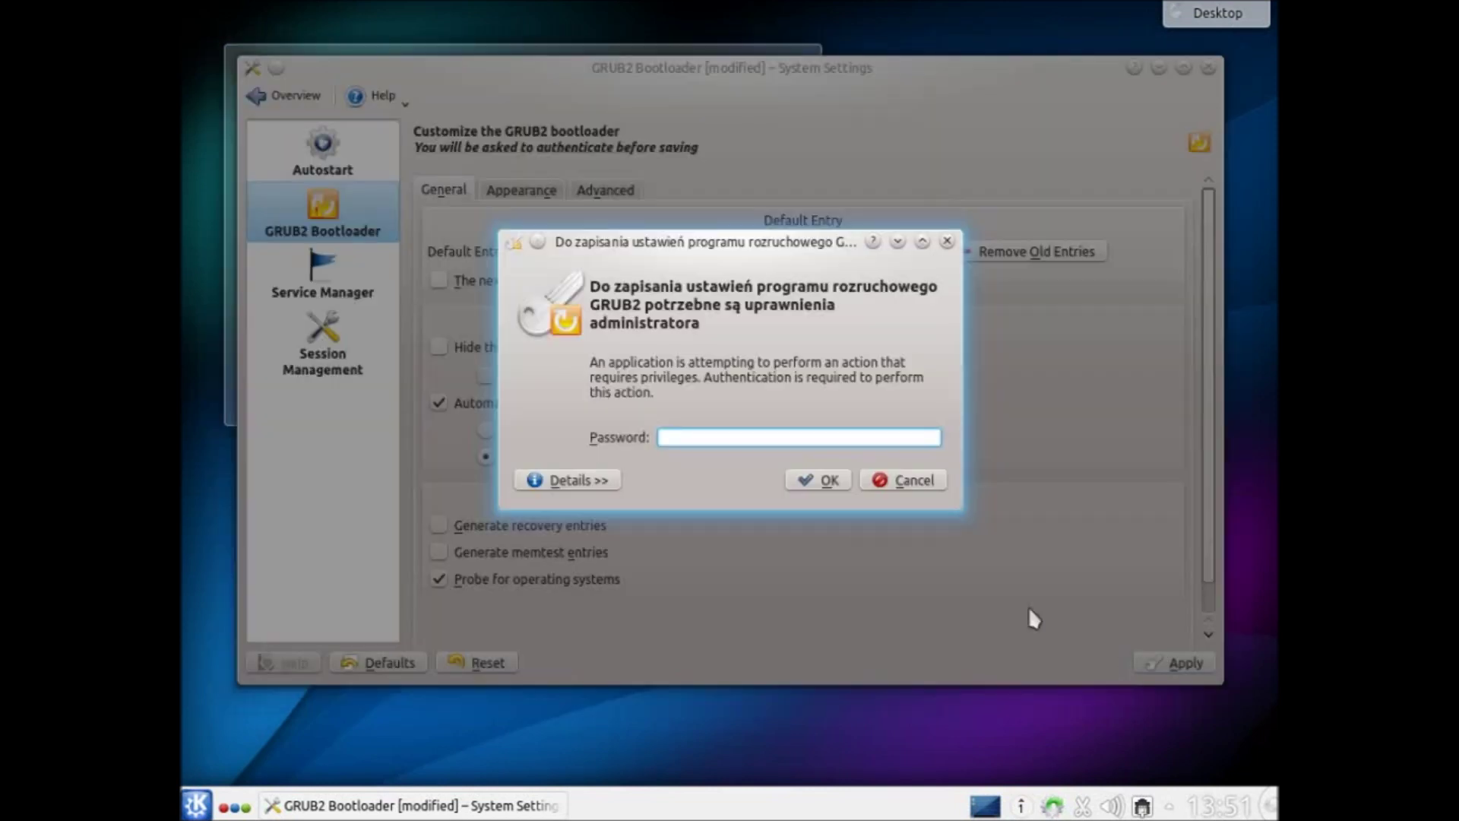
type("*****")
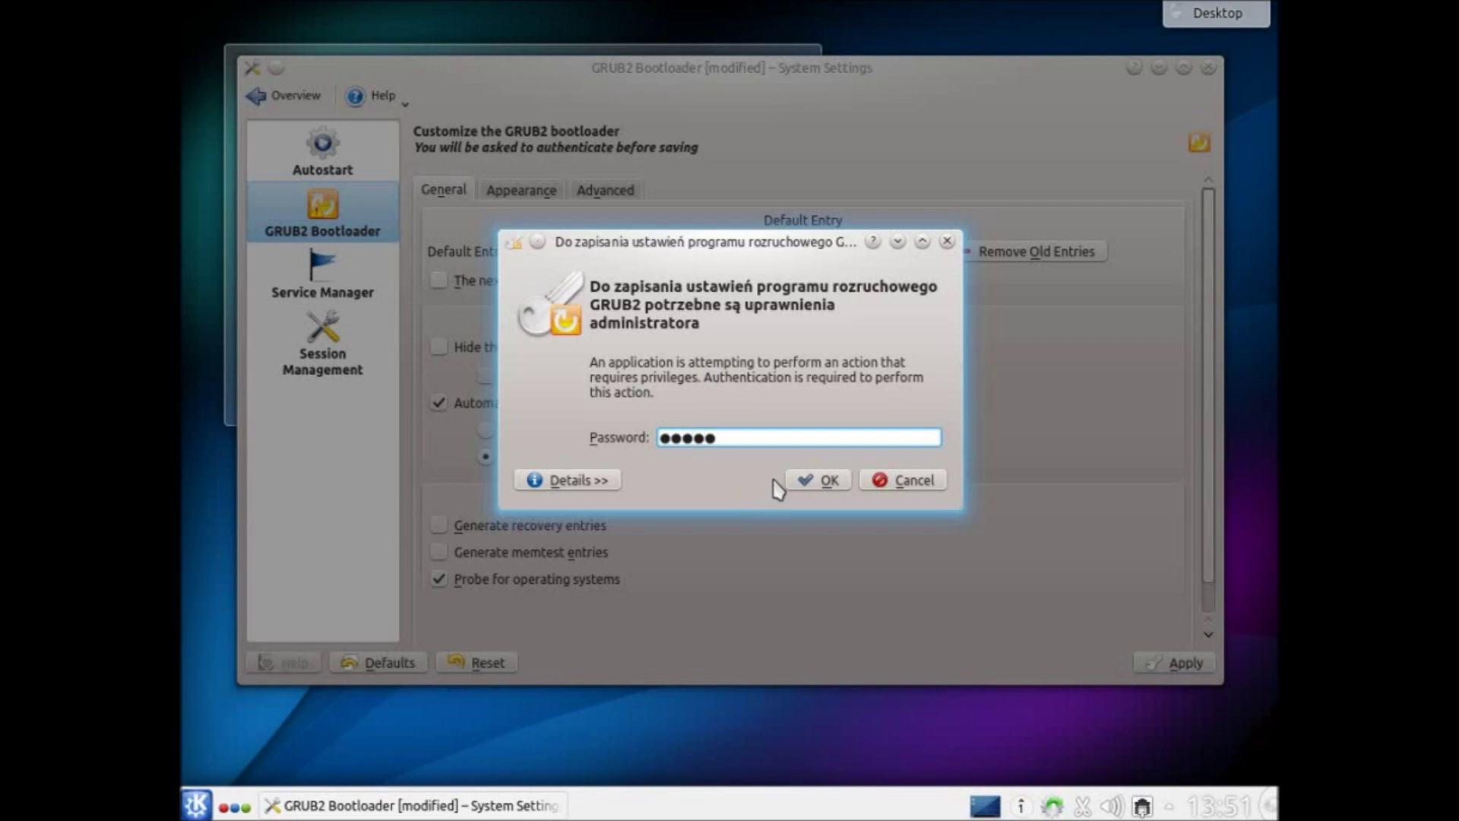
left_click(802, 485)
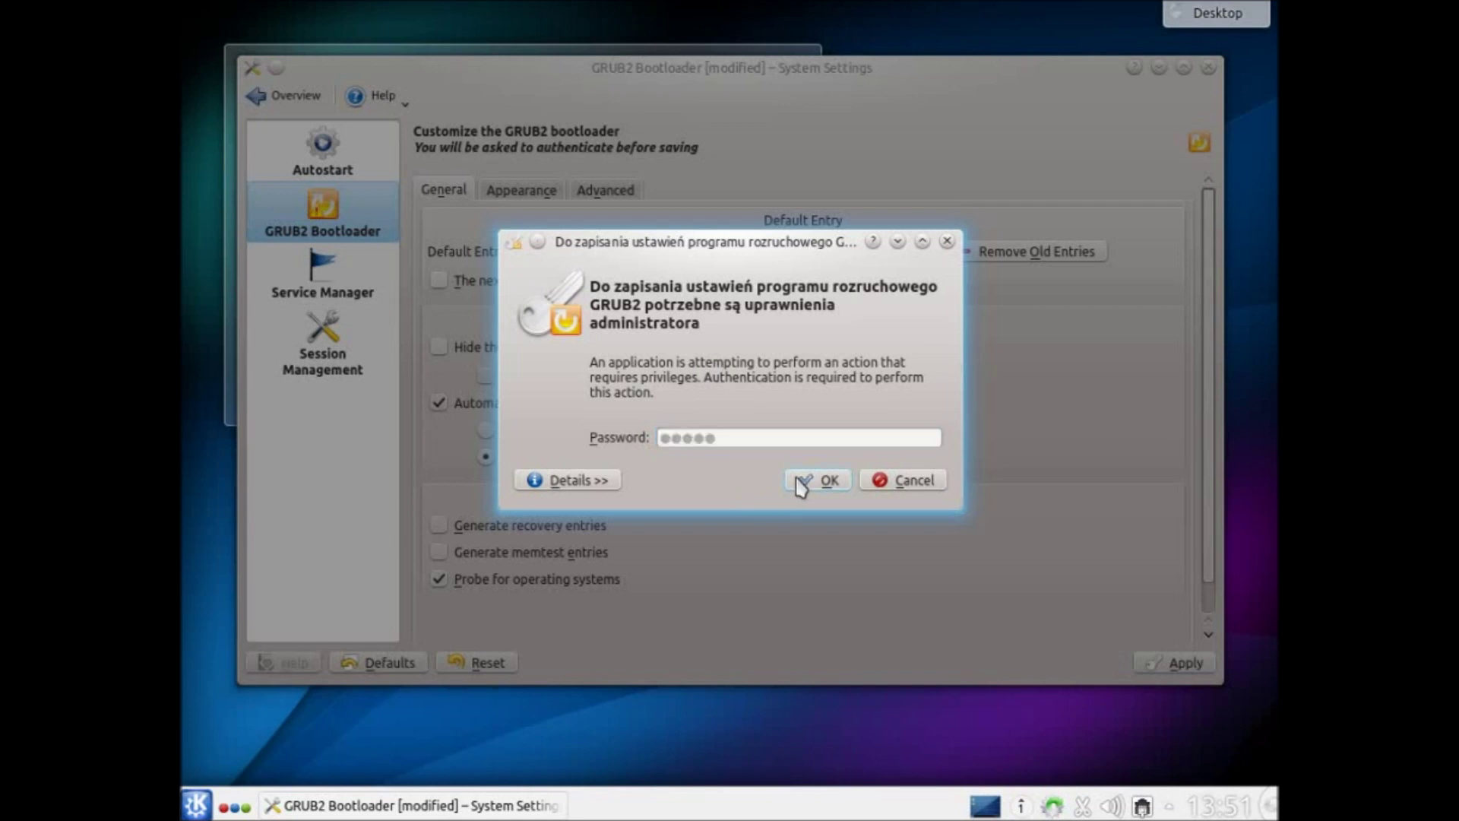
type("******")
left_click(807, 527)
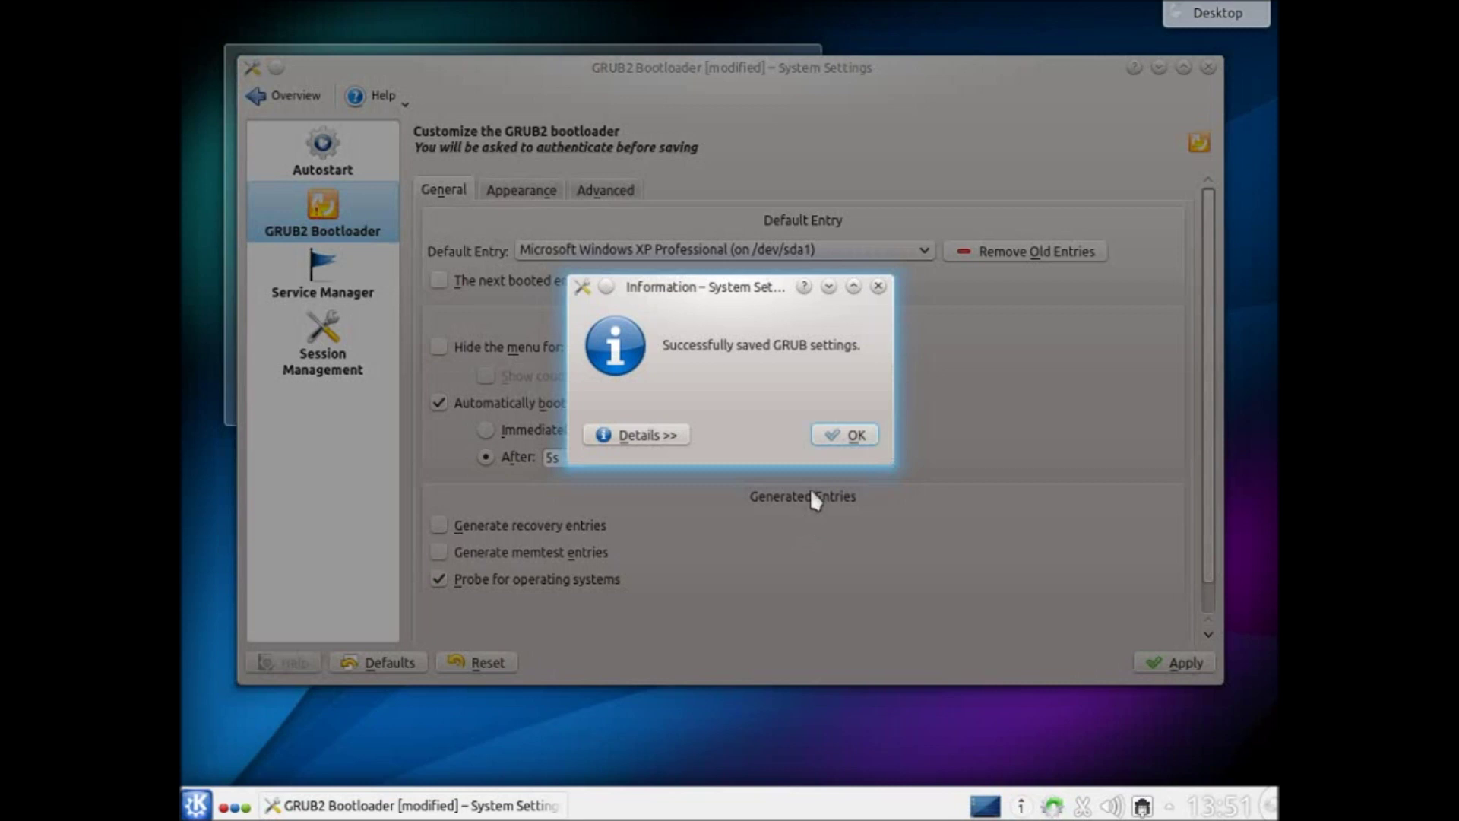
left_click(843, 436)
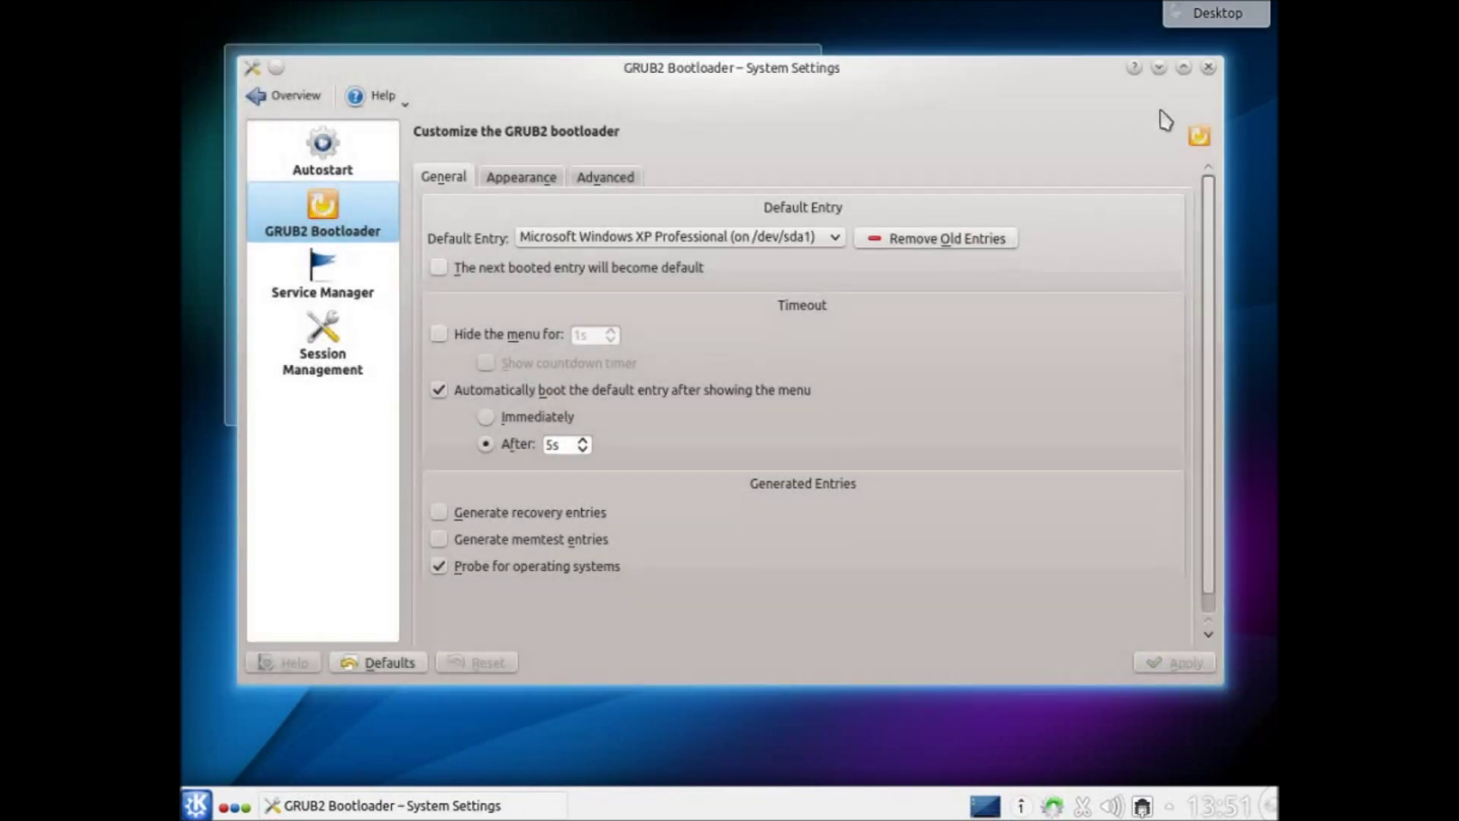
left_click(1208, 67)
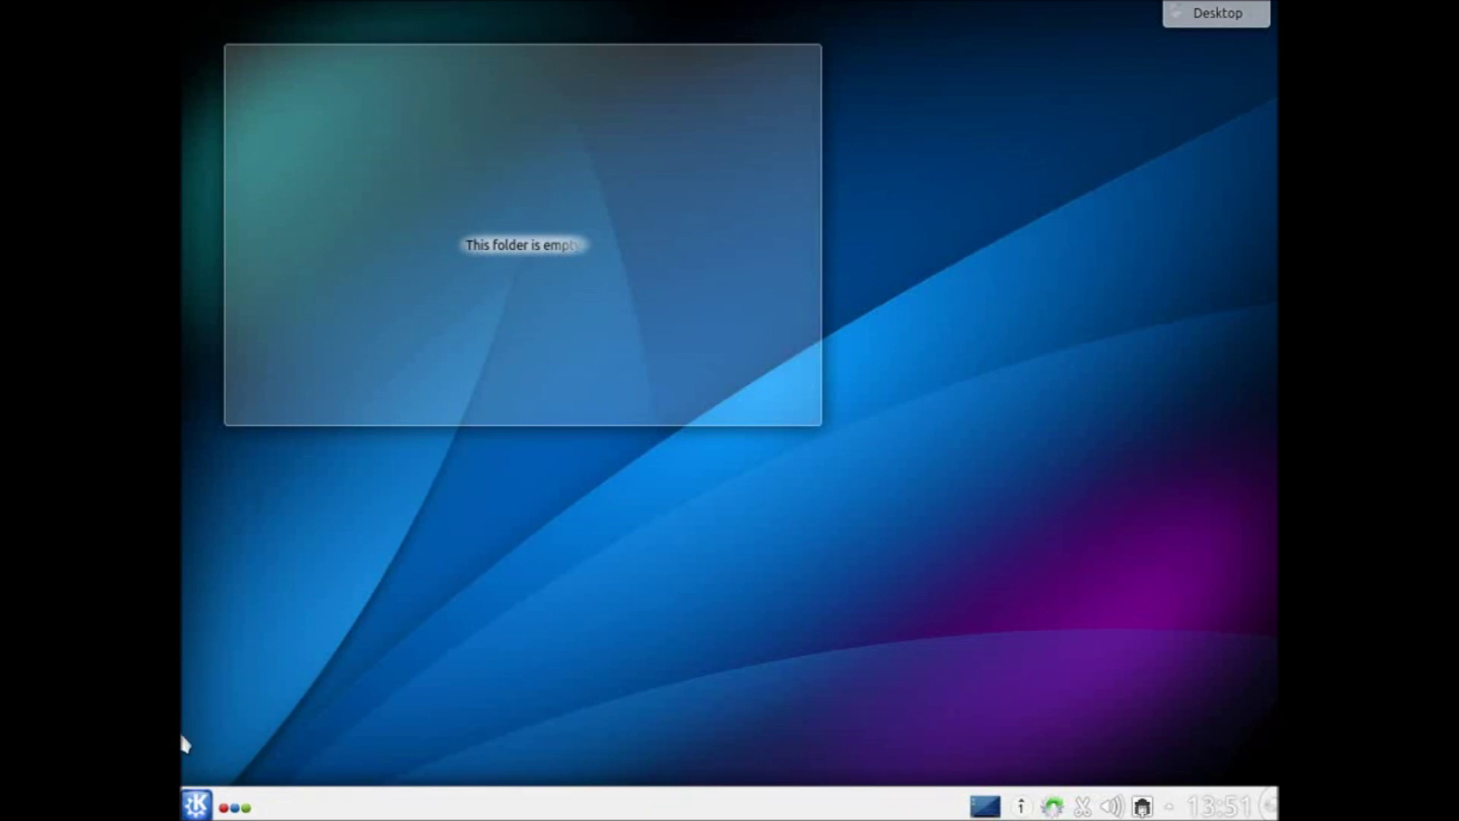
Restart the computer from the Kubuntu desktop and confirm the restart.
left_click(196, 804)
mouse_move(562, 756)
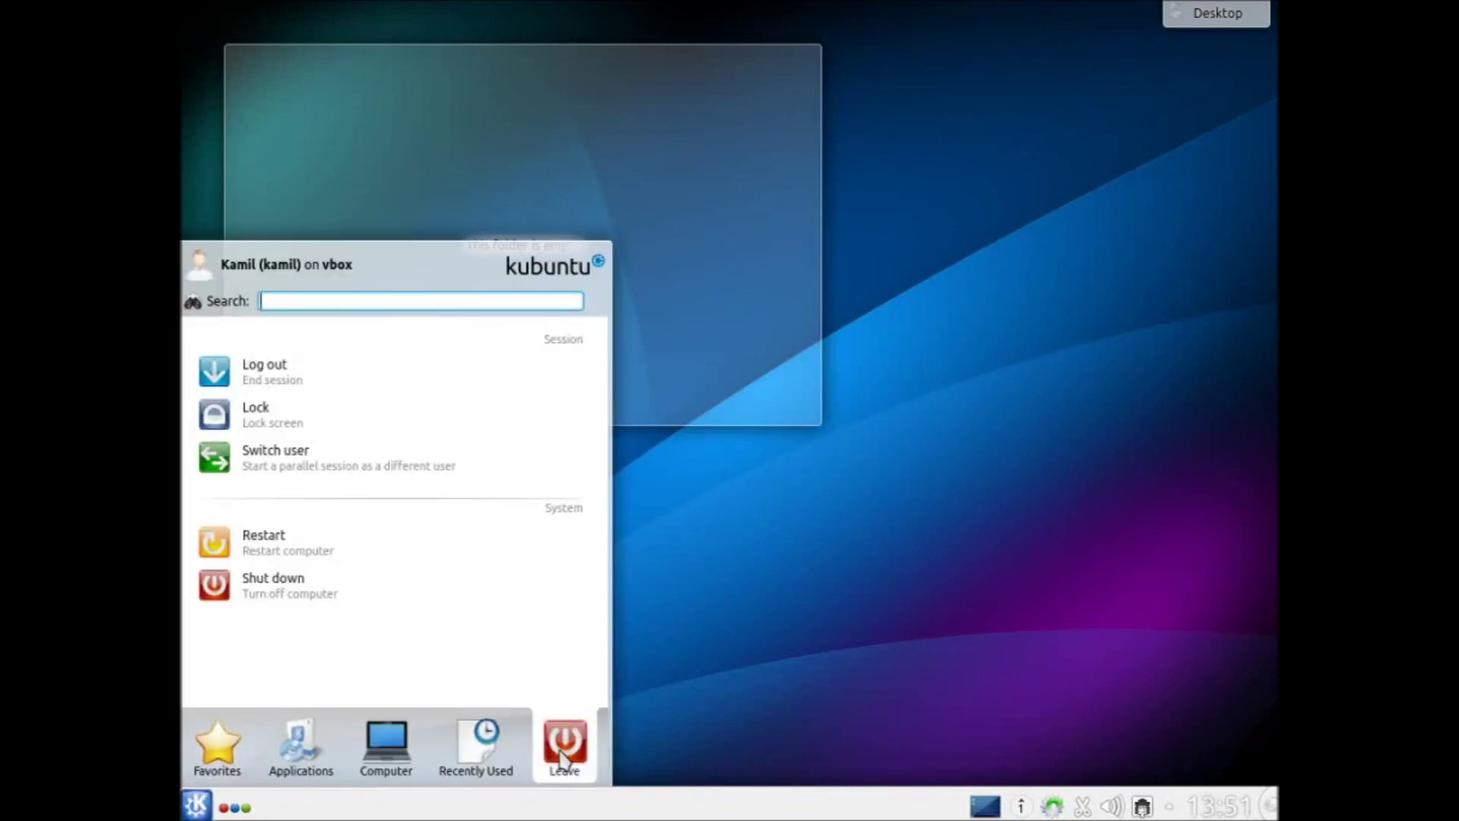
left_click(358, 553)
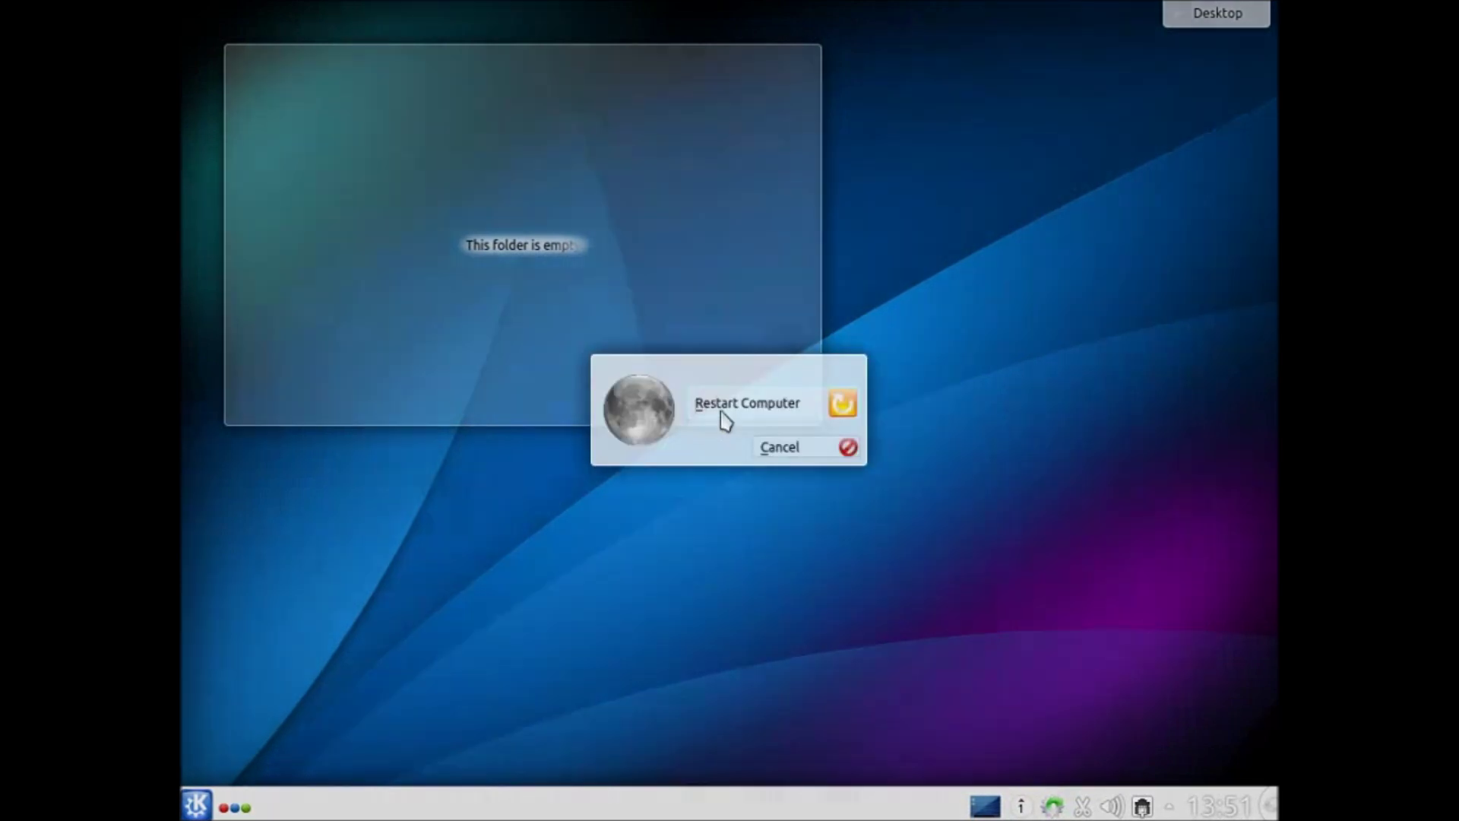
left_click(741, 414)
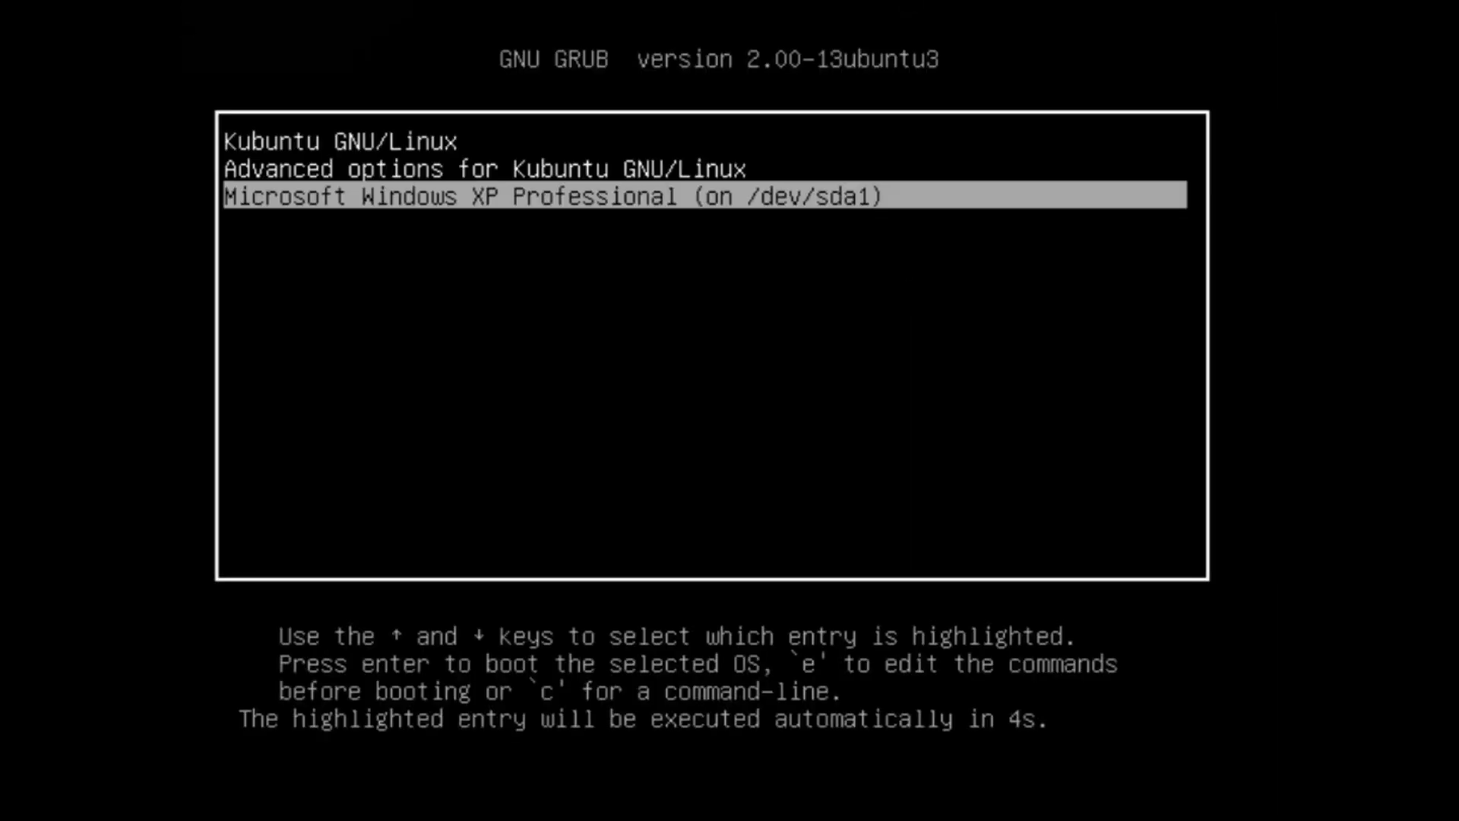
Look through the GRUB boot menu entries, stopping on Kubuntu GNU/Linux.
key("Up")
key("Down")
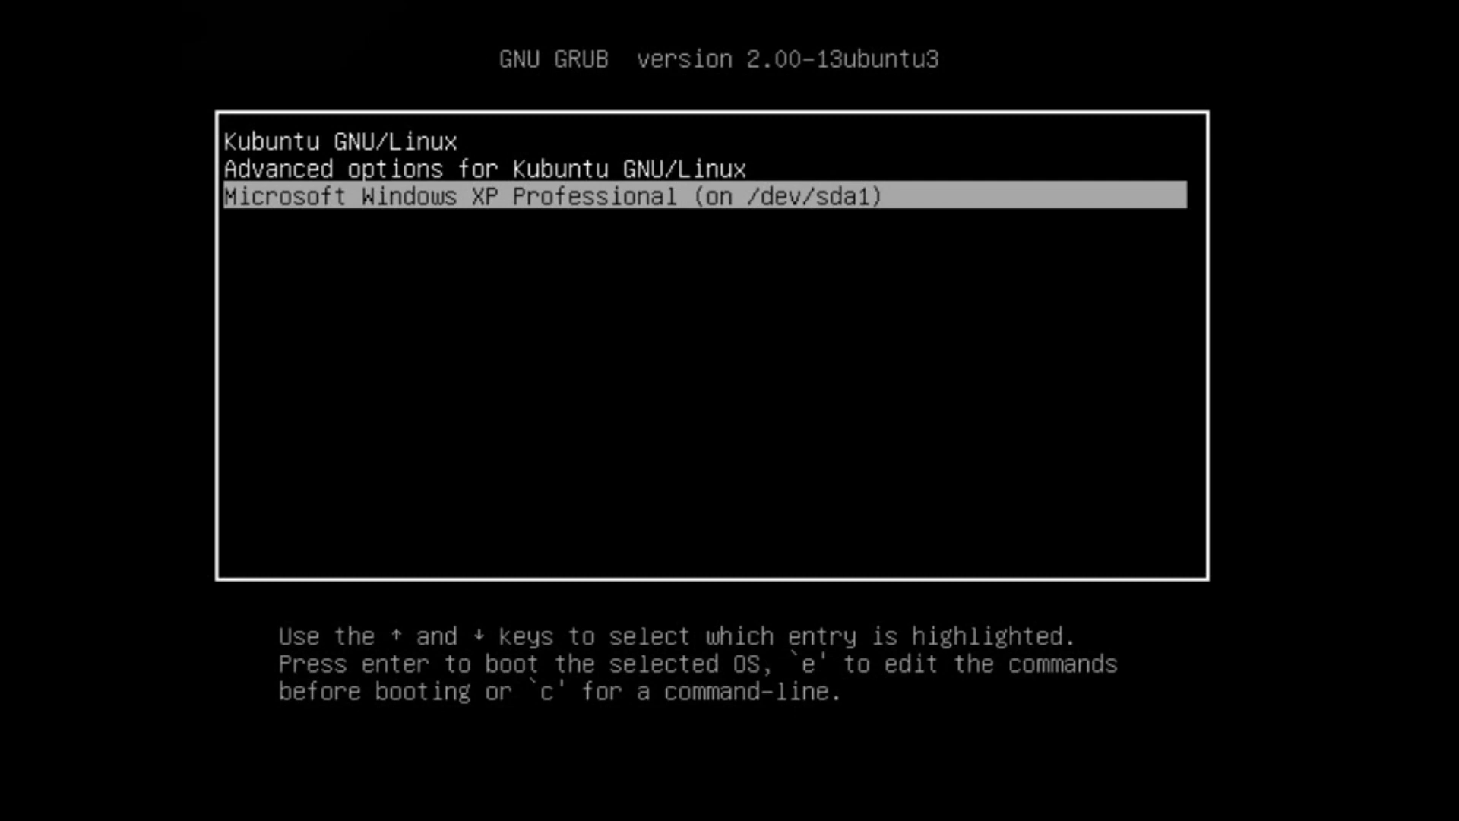
key("Up")
key("Up")
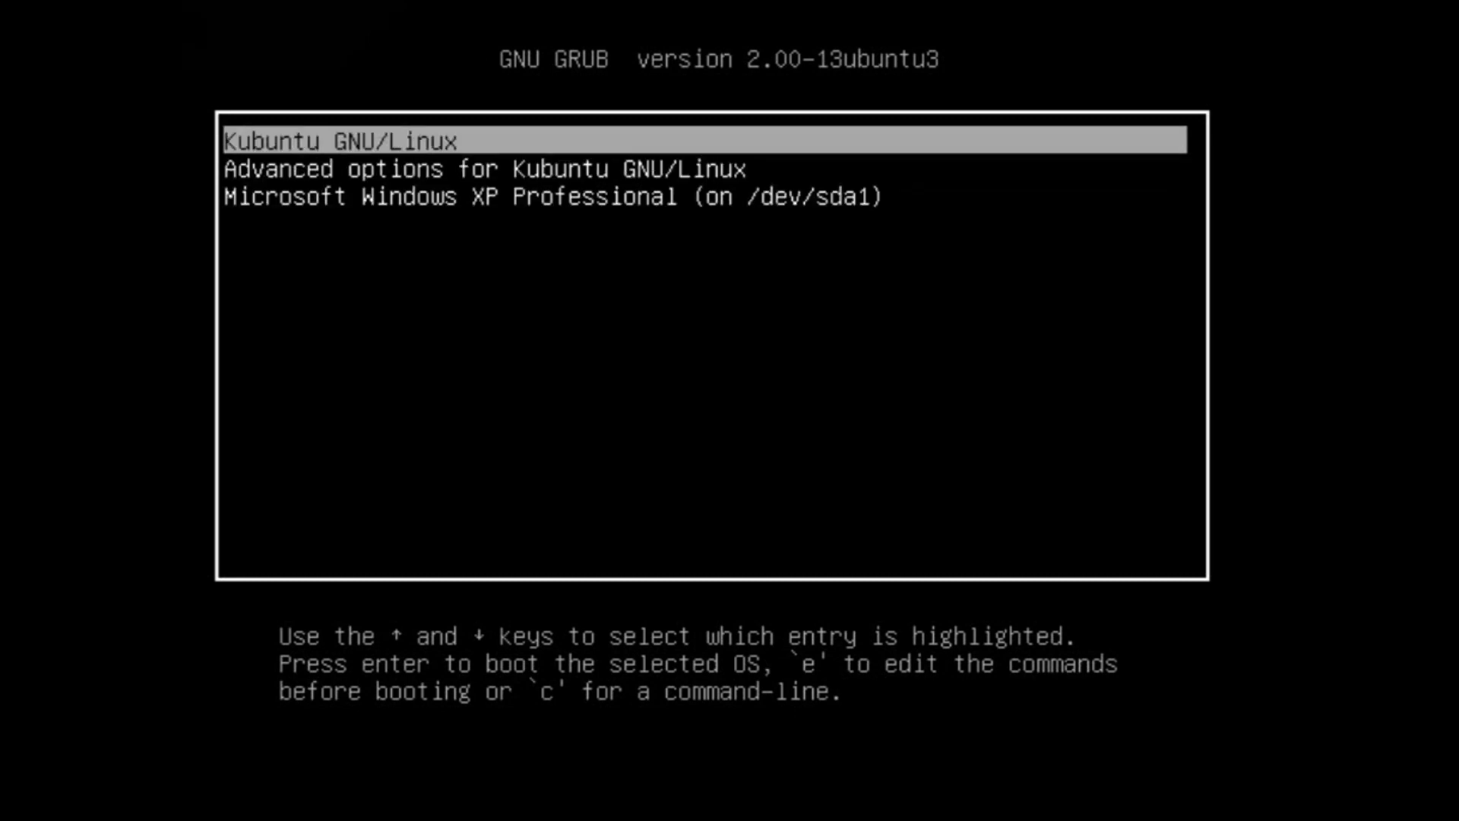
key("Down")
key("Up")
key("Down")
key("Down")
key("Up")
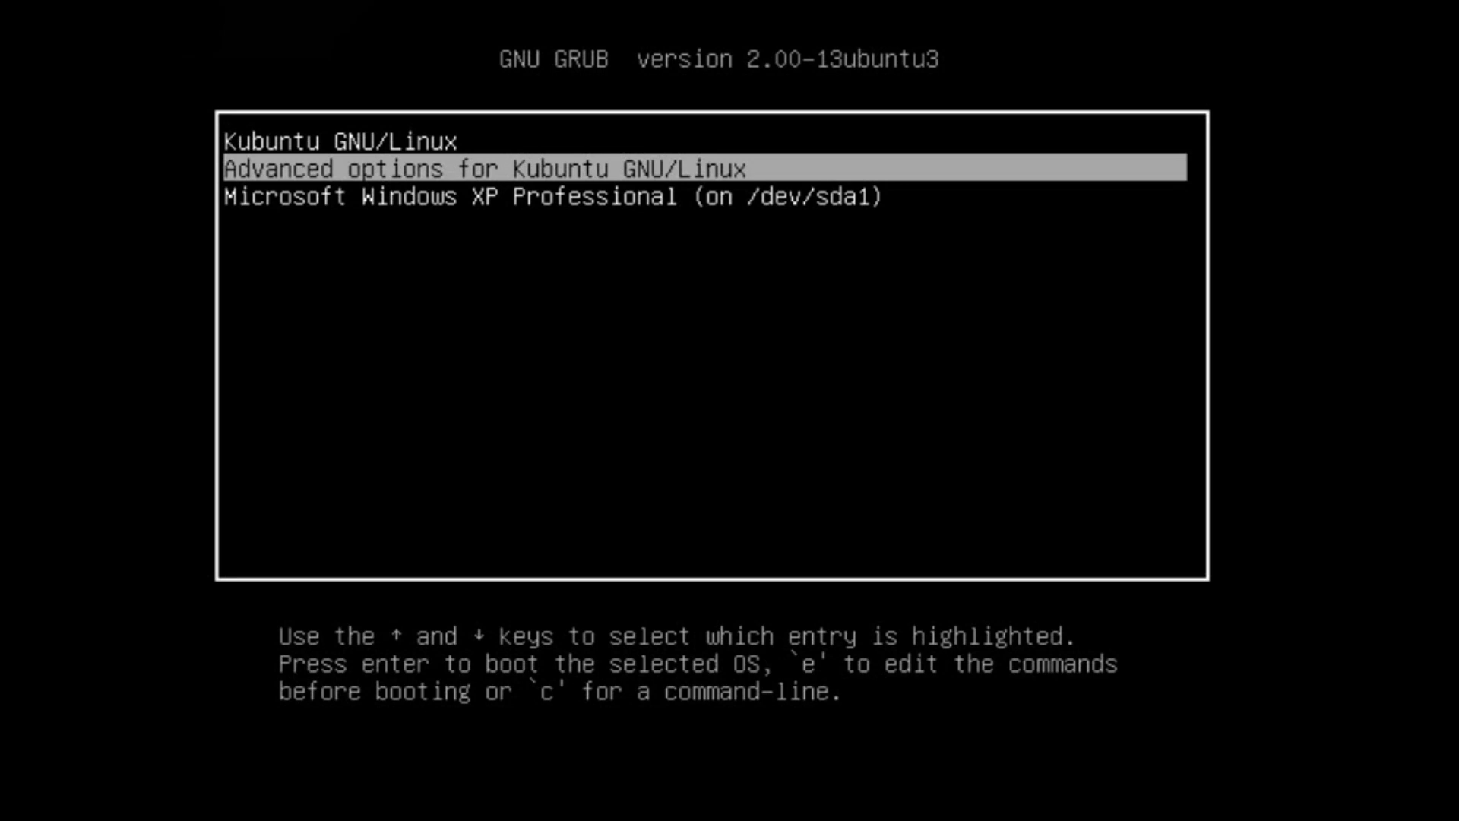
key("Down")
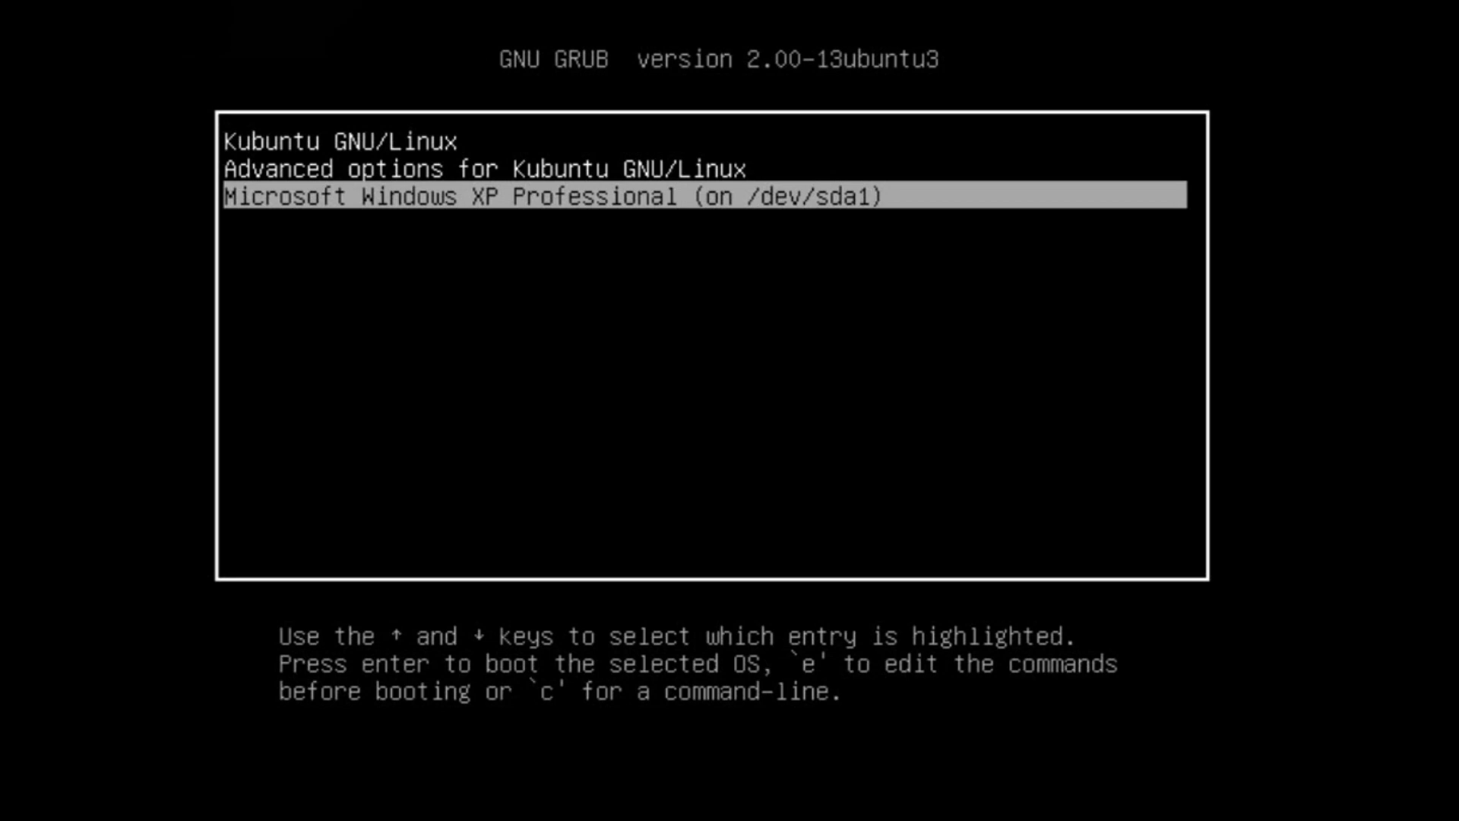
key("Up")
key("Up")
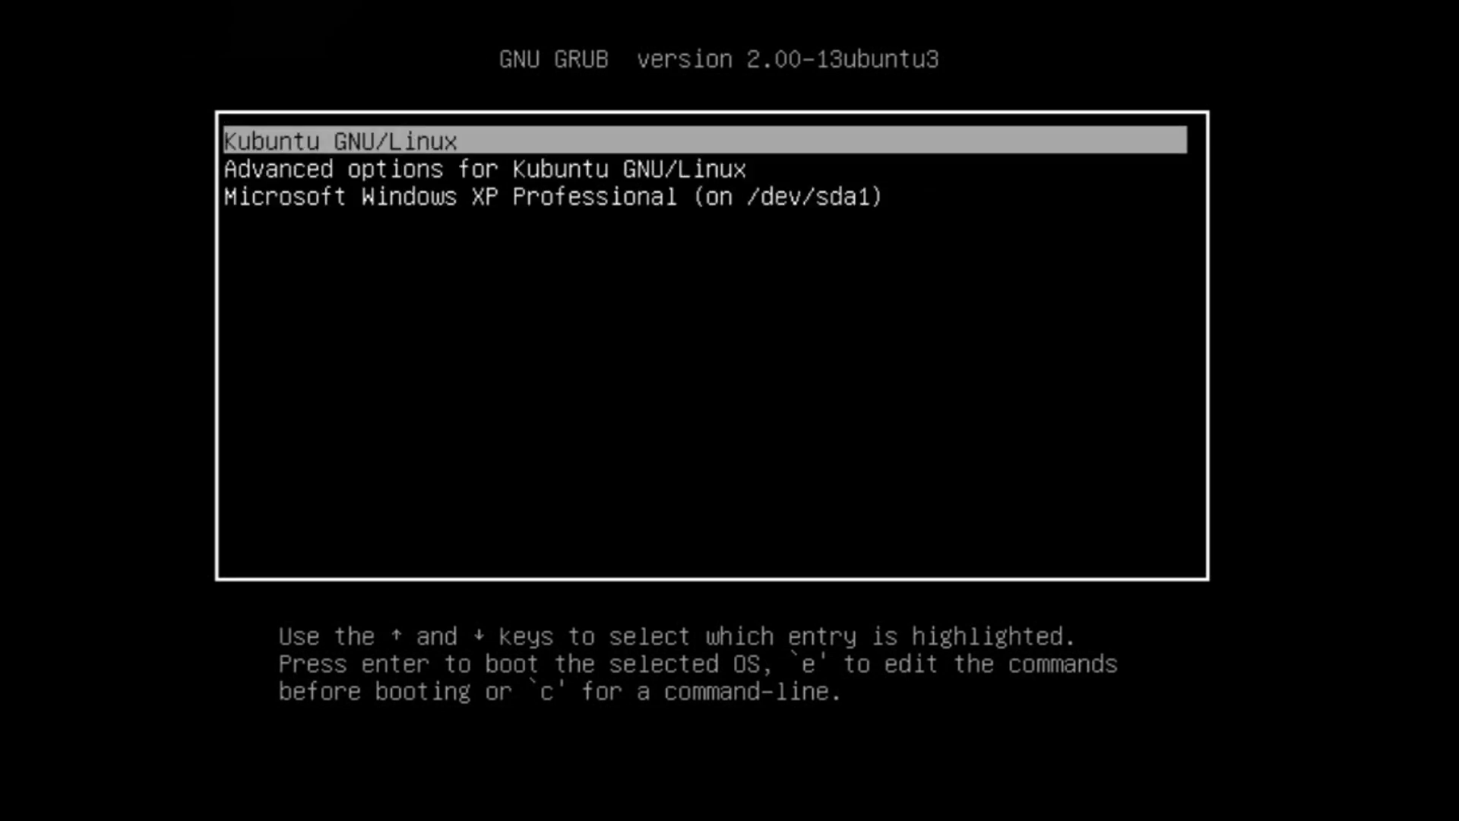